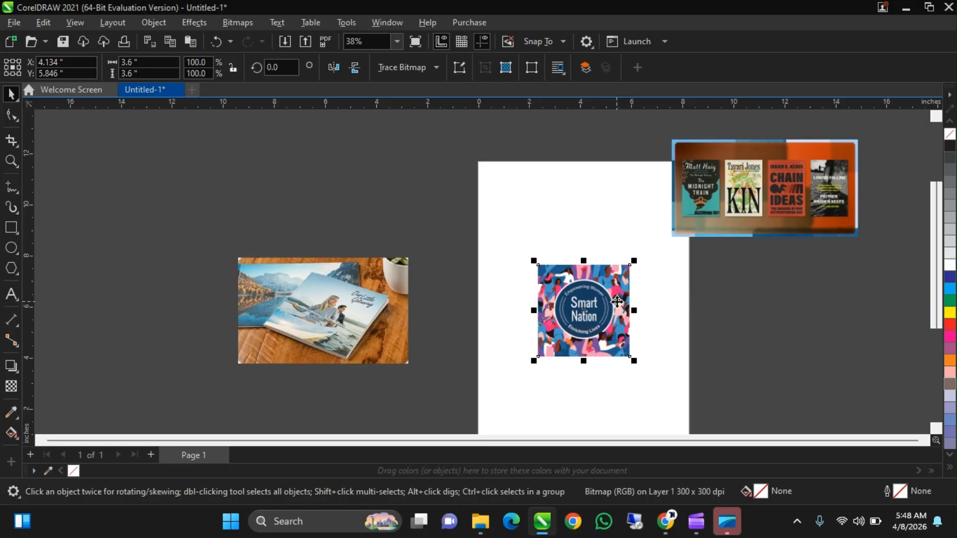
Look over the imported images, selecting the open photo book picture and the book covers banner in turn.
scroll(617, 301, "up", 1)
scroll(648, 285, "down", 2)
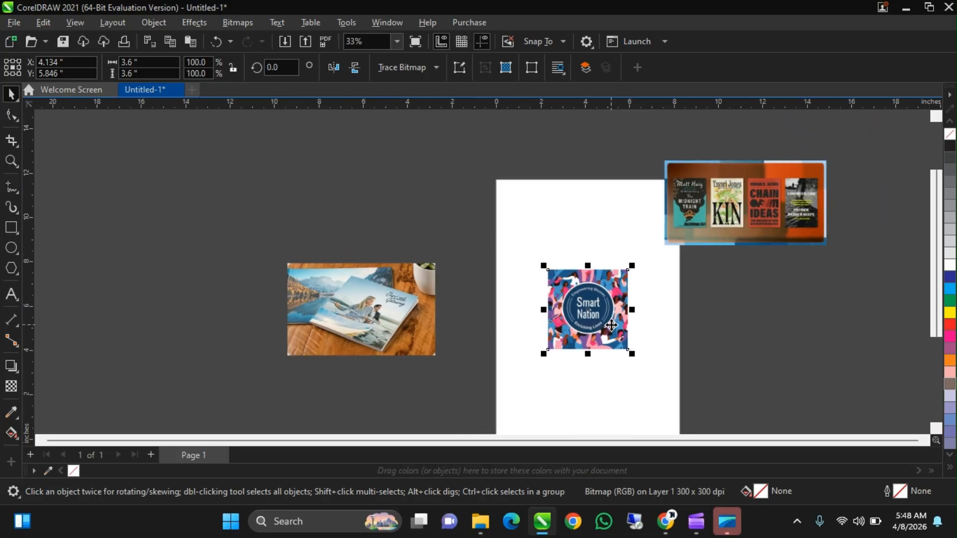
scroll(611, 325, "up", 1)
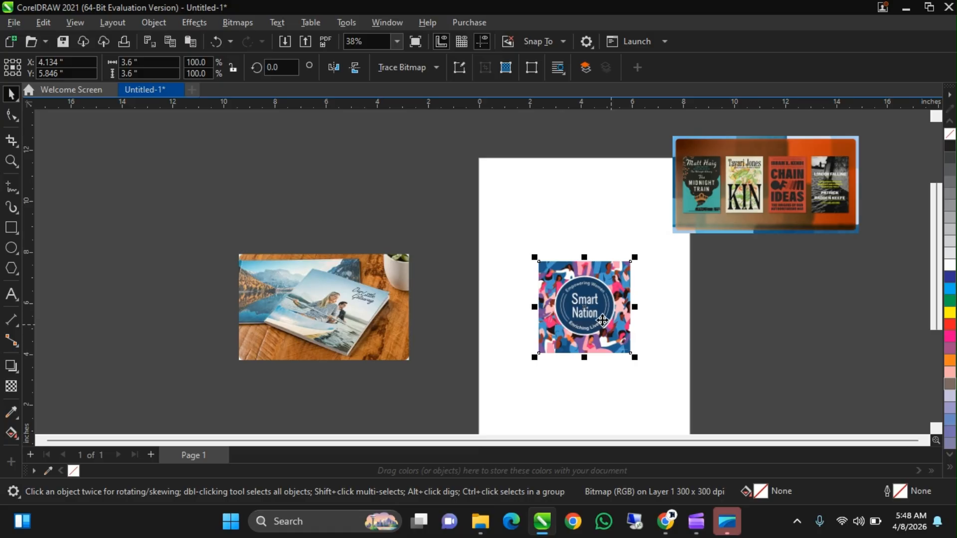
left_click(365, 303)
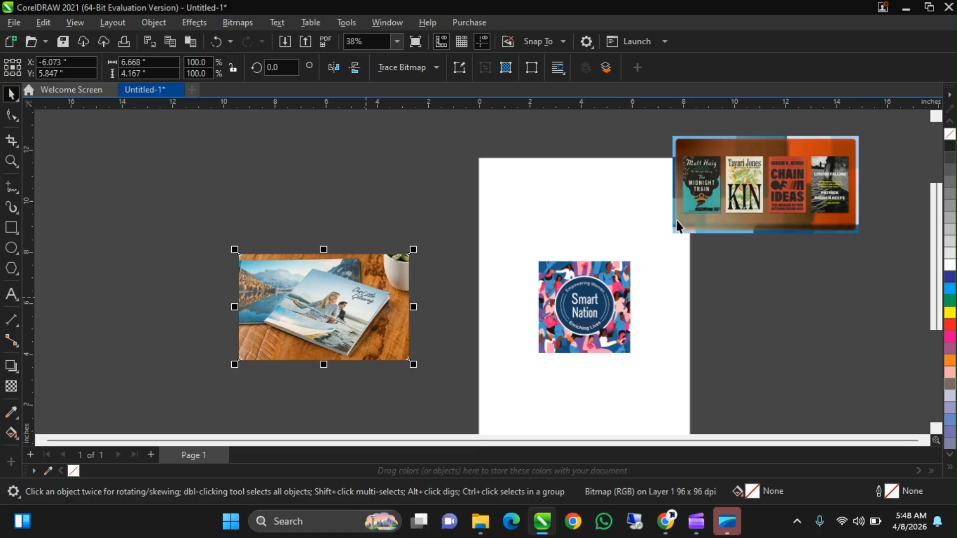
left_click(755, 213)
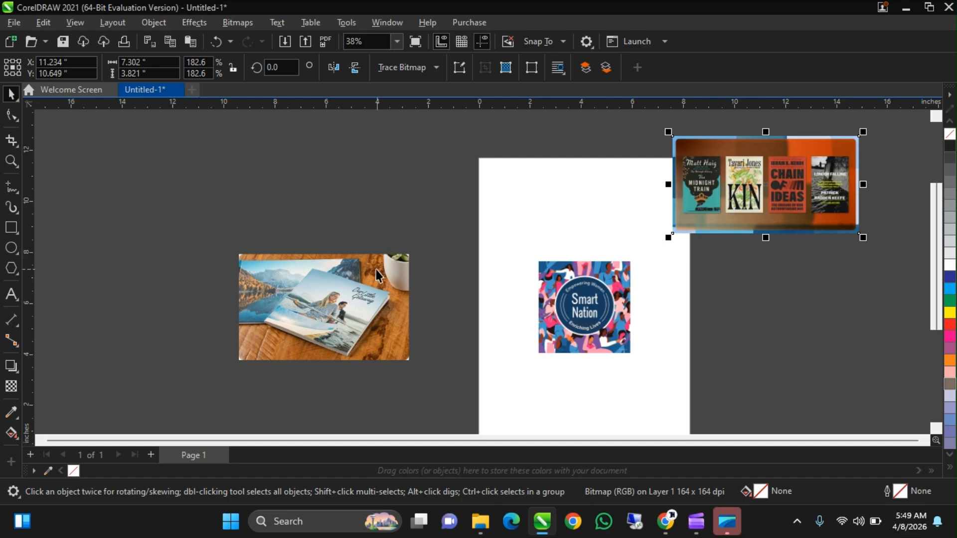
left_click(365, 285)
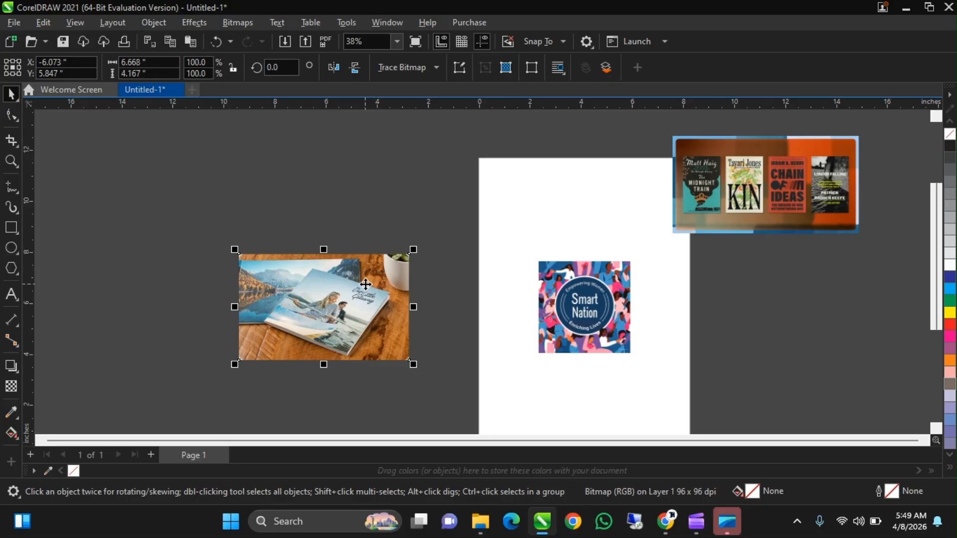
Select the Smart Nation image on the page and examine its round badge and curved lettering up close.
left_click(608, 313)
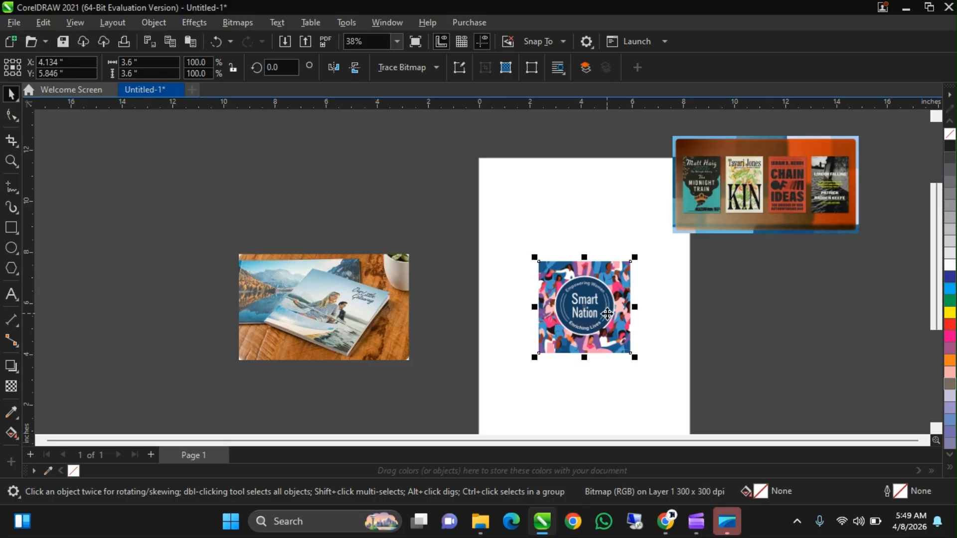
scroll(607, 313, "up", 1)
scroll(588, 309, "down", 1)
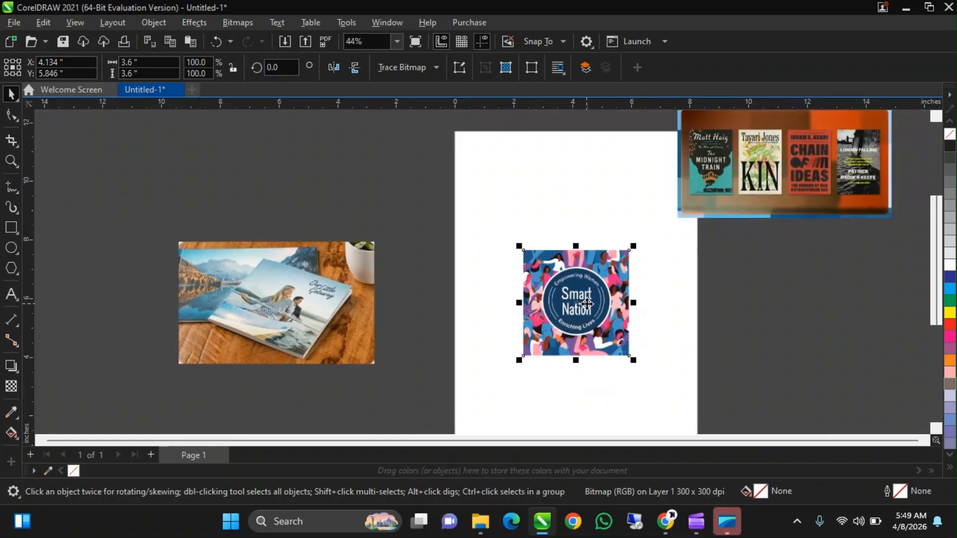
scroll(586, 304, "up", 1)
scroll(586, 303, "up", 1)
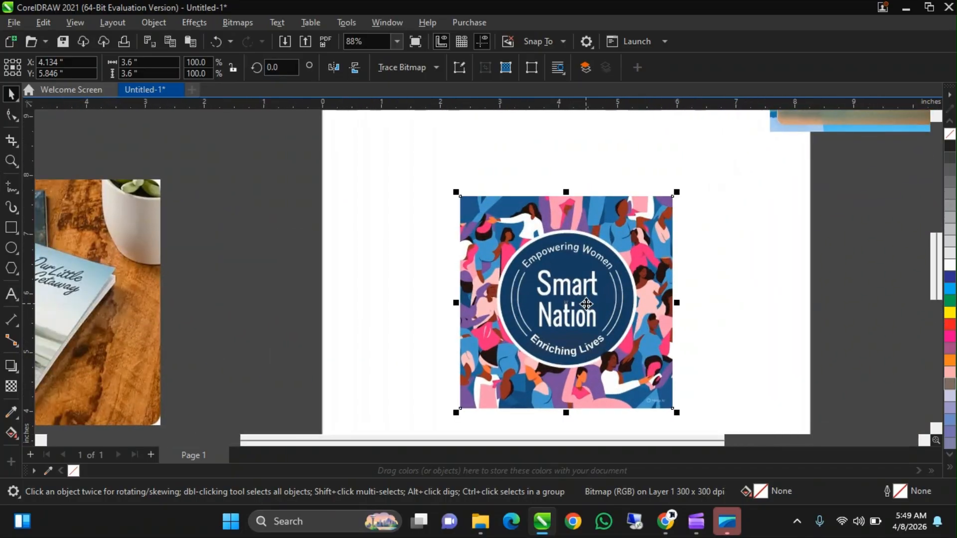
scroll(586, 304, "up", 1)
scroll(573, 262, "down", 1)
scroll(588, 334, "up", 1)
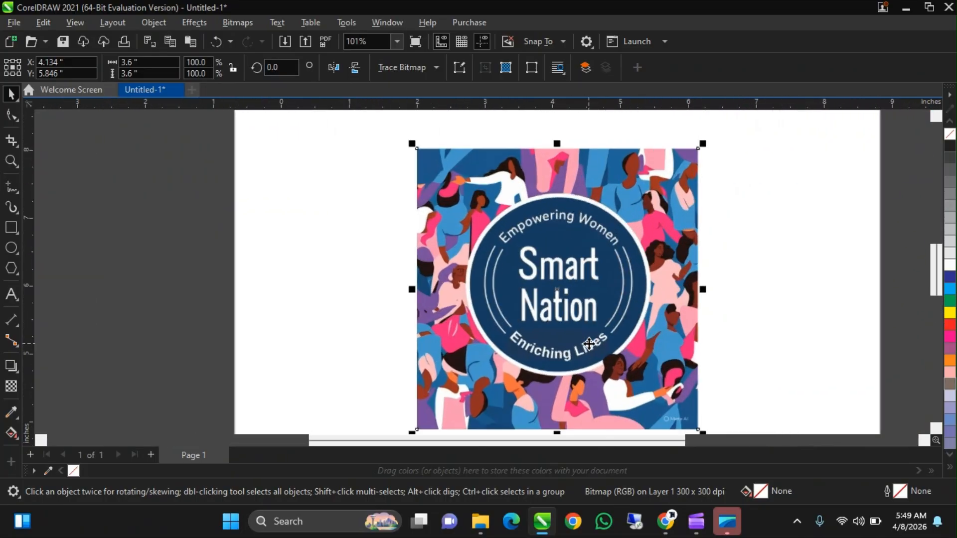
scroll(588, 344, "up", 1)
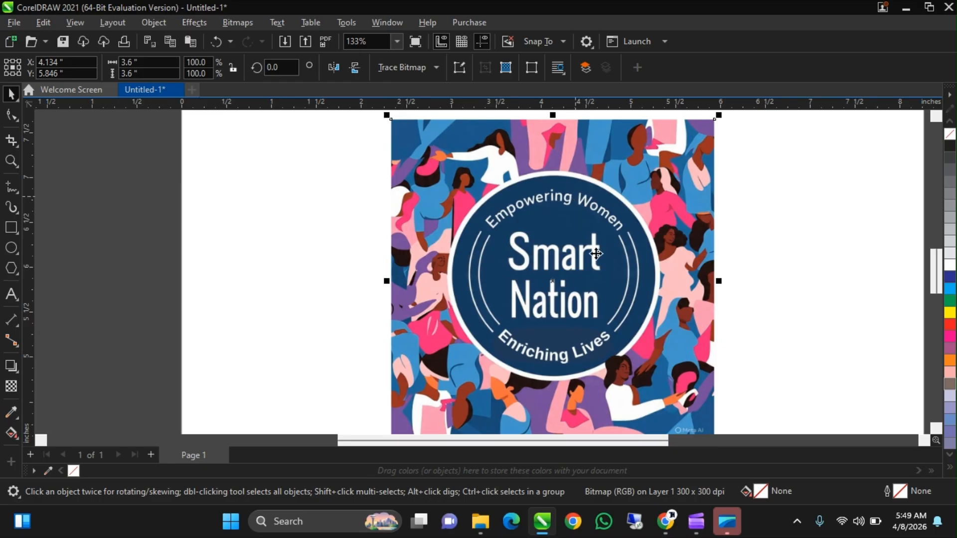
scroll(594, 260, "down", 2)
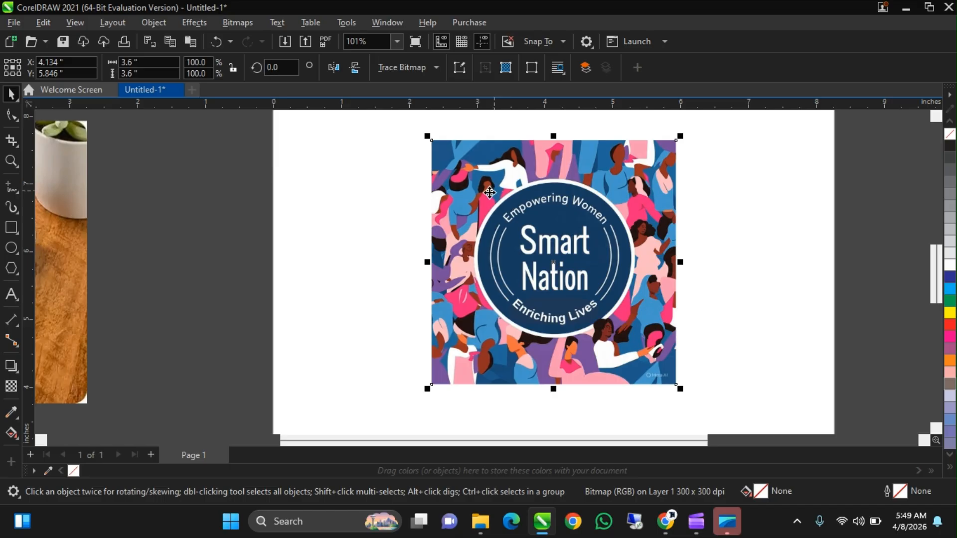
Draw a circle about 2.26 inches in diameter over the Smart Nation badge with the Ellipse tool.
left_click(11, 248)
left_click_drag(458, 188, 591, 343)
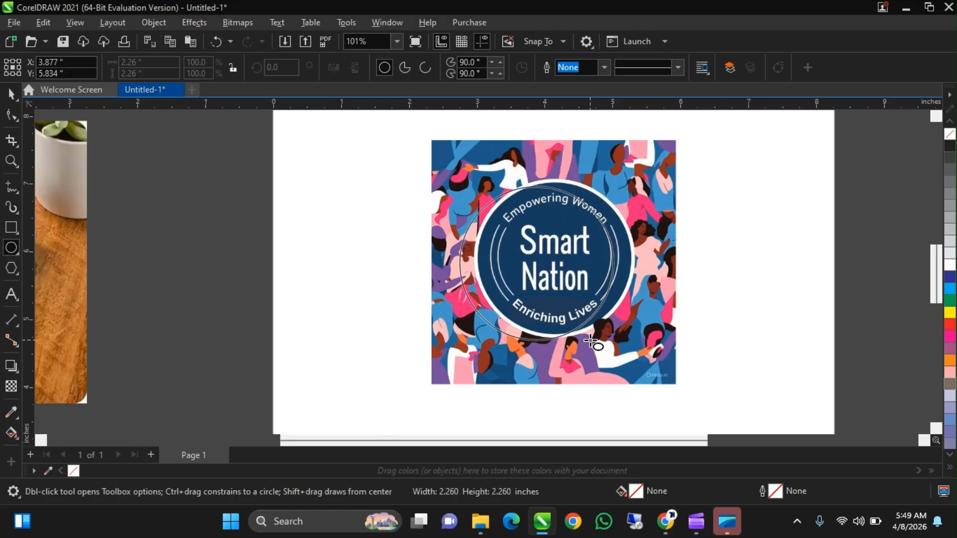
left_click_drag(591, 343, 591, 342)
scroll(539, 261, "up", 3)
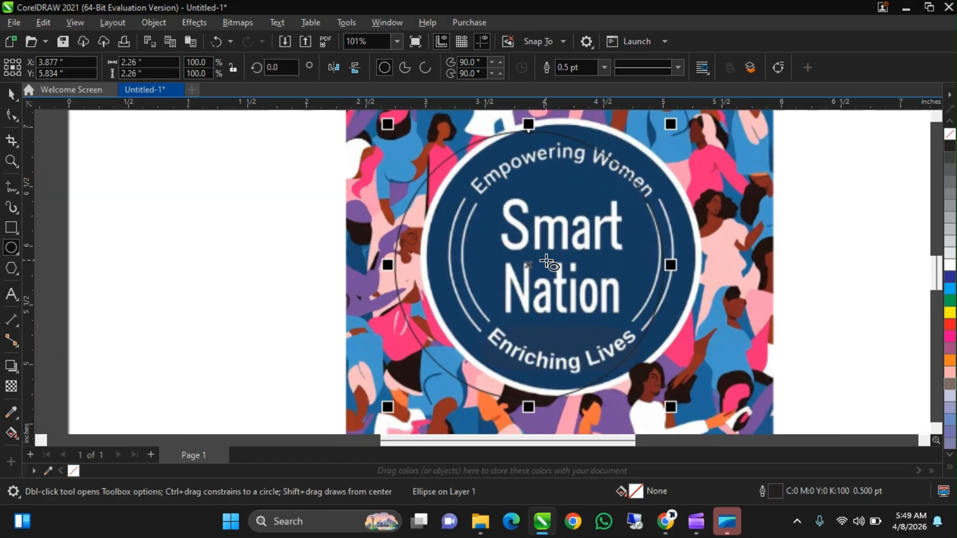
Try red and purple outlines on the circle and settle on a white outline.
key("space")
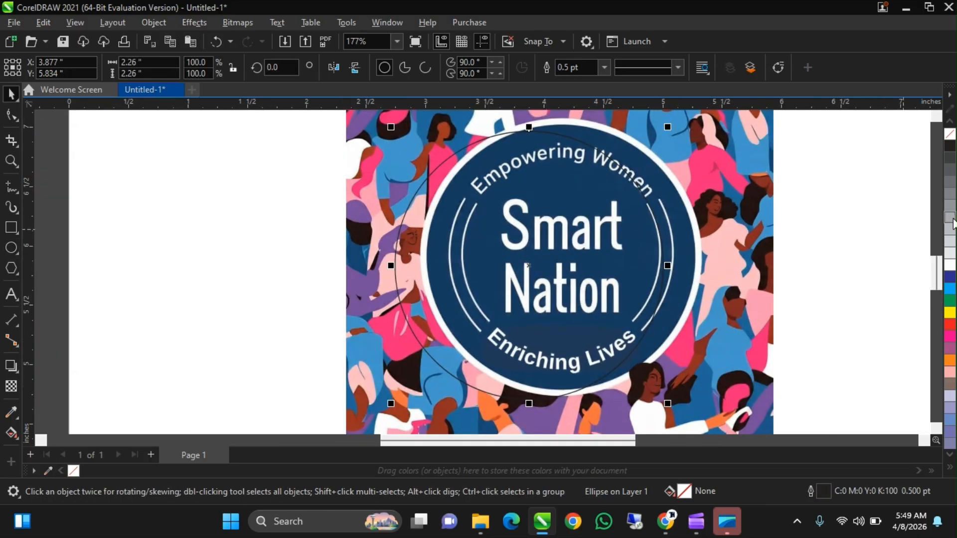
right_click(950, 327)
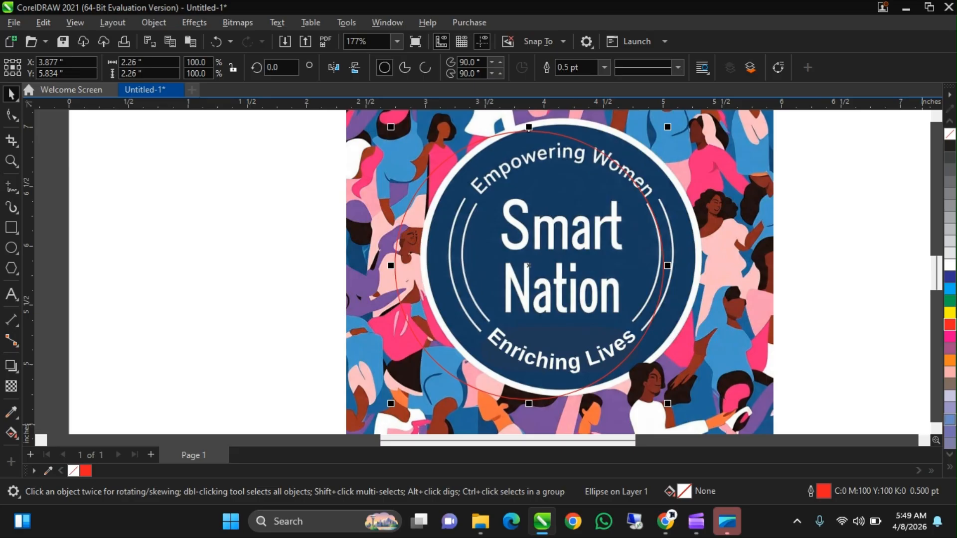
right_click(950, 349)
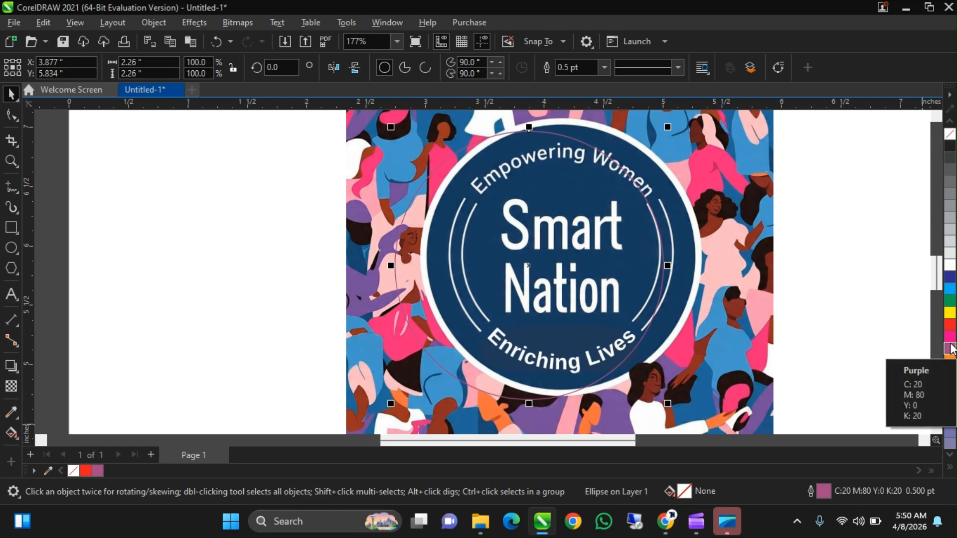
right_click(950, 265)
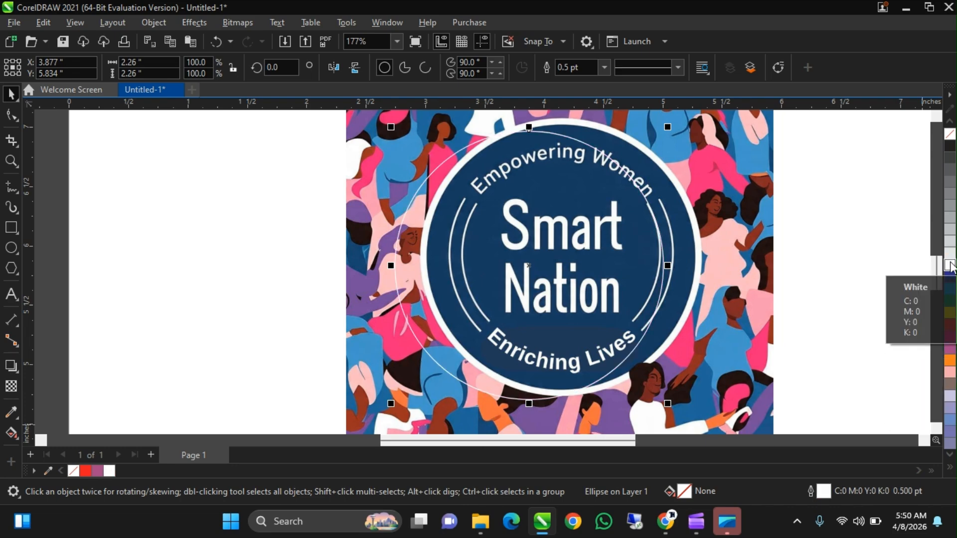
Align the circle's centre with the Smart Nation image both horizontally and vertically.
scroll(573, 272, "down", 3)
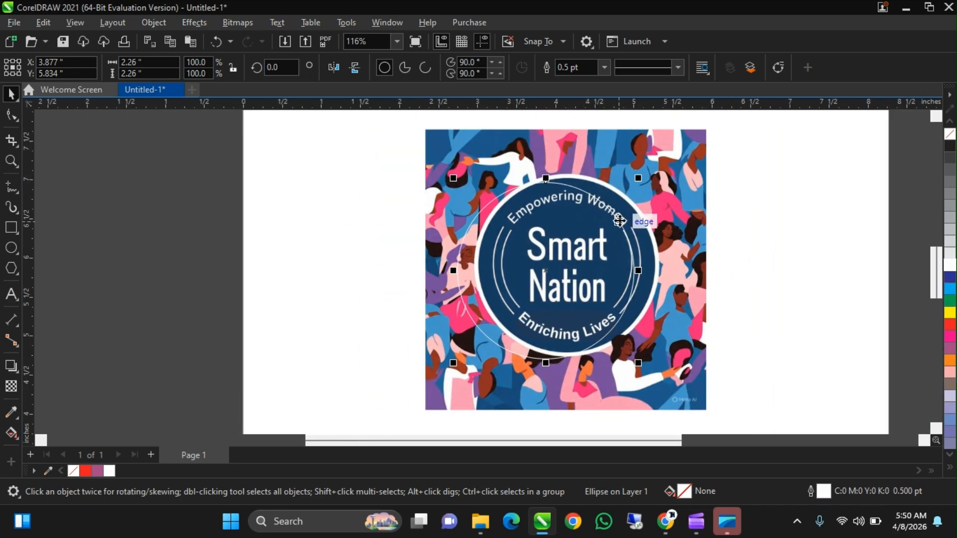
scroll(619, 220, "up", 2)
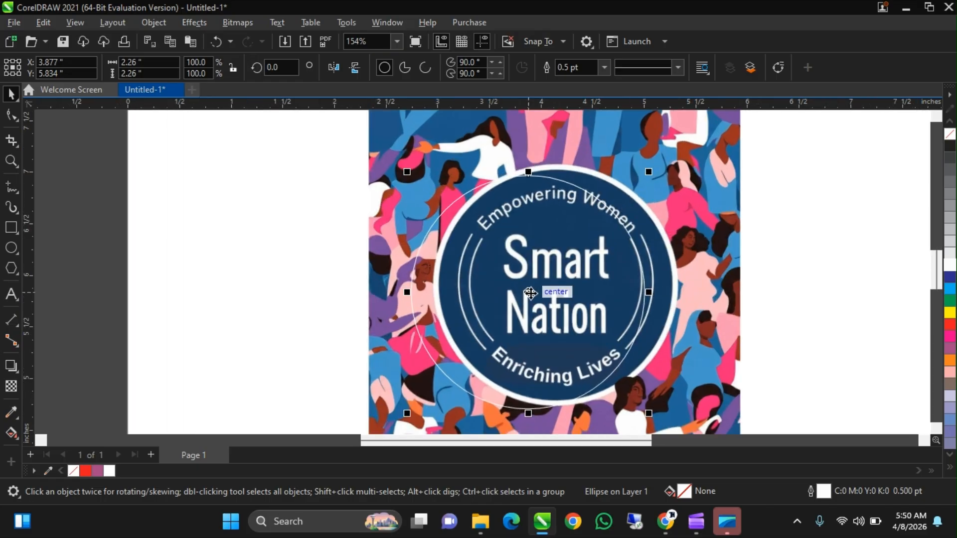
left_click(699, 279, "shift")
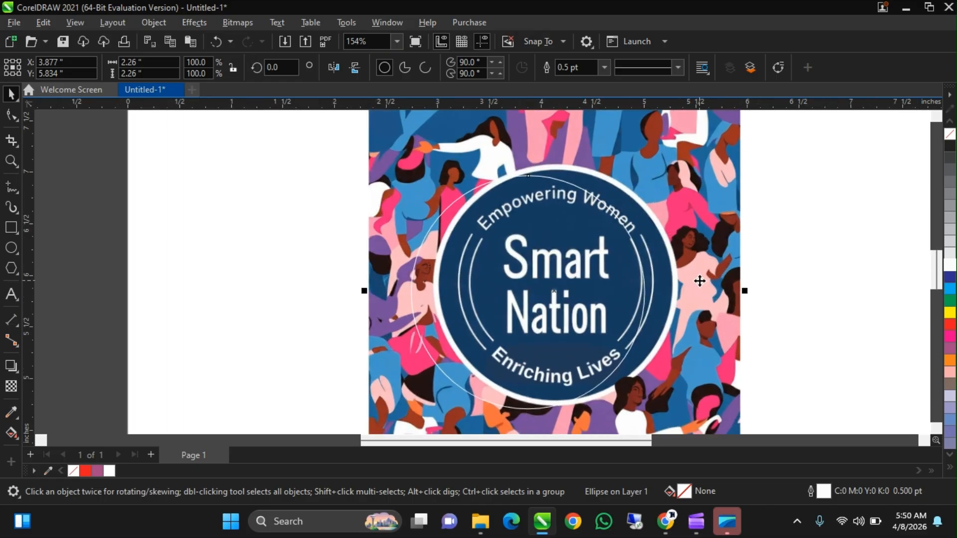
key("c")
key("e")
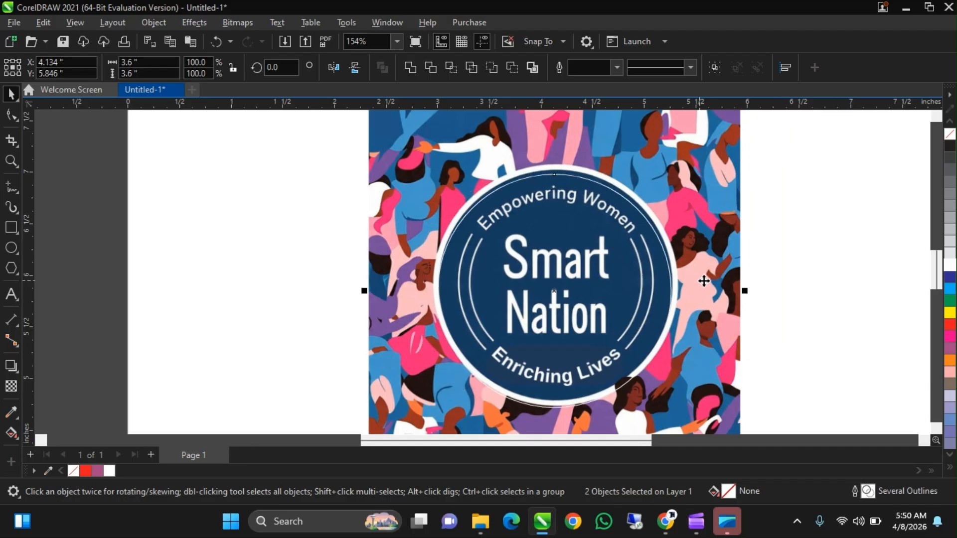
Leave only the circle selected and enlarge it proportionally to about 2.3 inches to meet the badge's white ring.
left_click(721, 252, "shift")
scroll(575, 186, "up", 2)
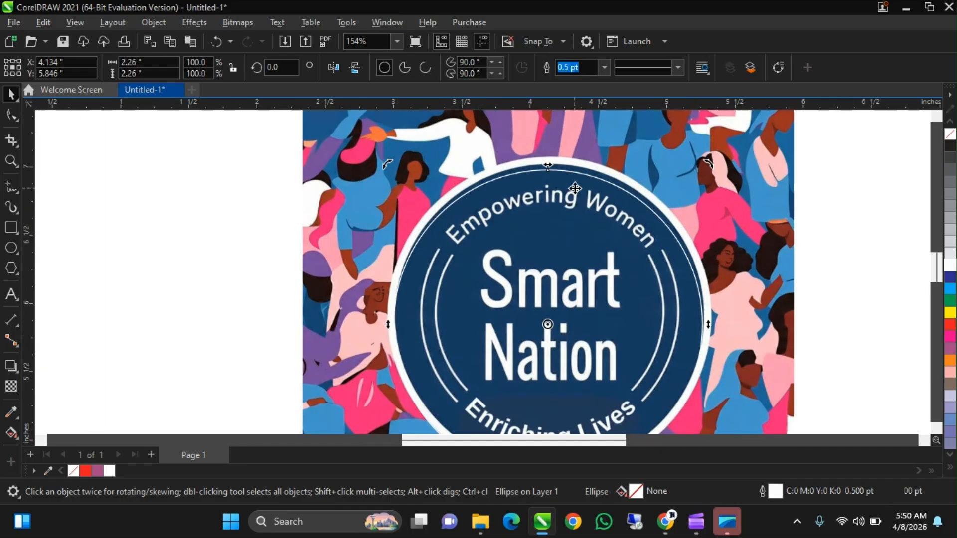
left_click(571, 191)
scroll(580, 198, "down", 2)
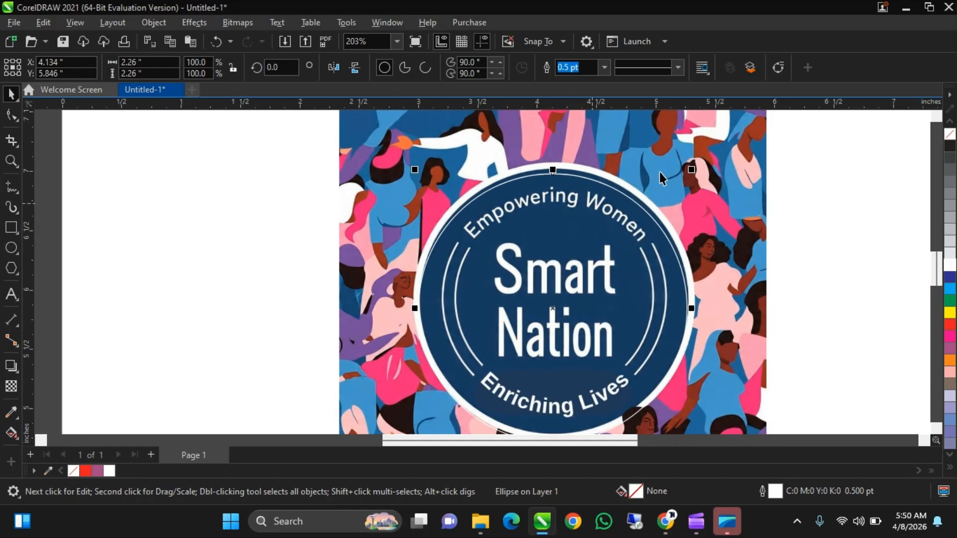
scroll(699, 163, "up", 1)
left_click_drag(698, 166, 675, 143)
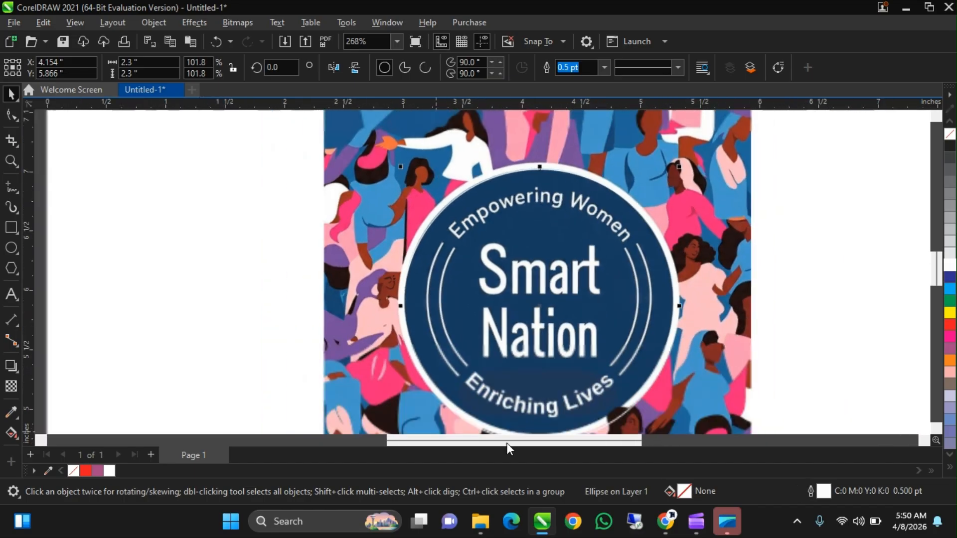
scroll(533, 305, "down", 3)
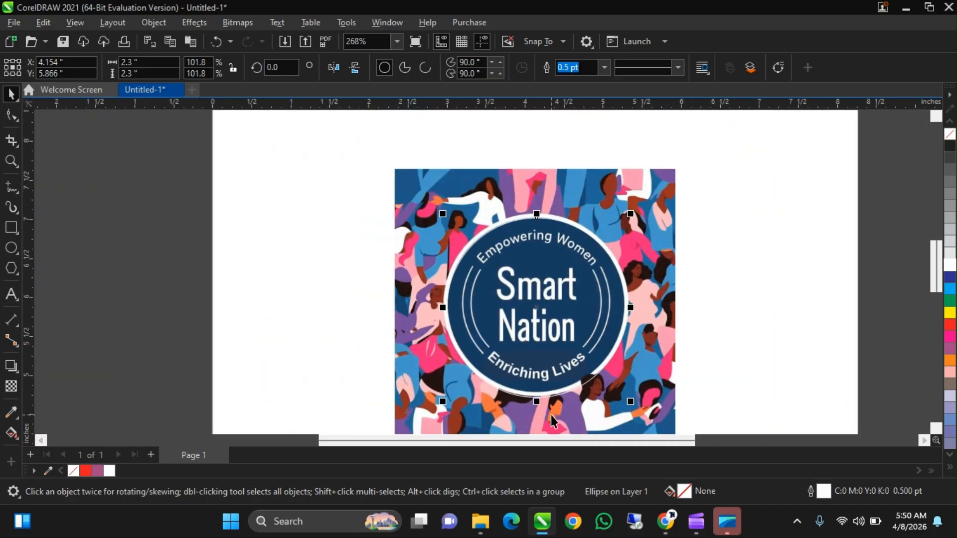
scroll(551, 415, "up", 3)
scroll(642, 411, "up", 3)
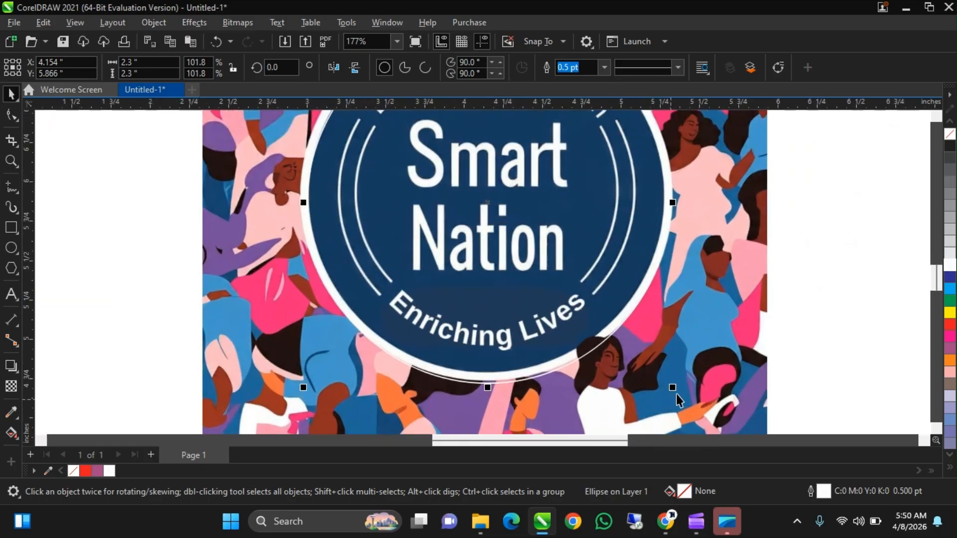
left_click_drag(673, 380, 670, 368)
key("ctrl+z")
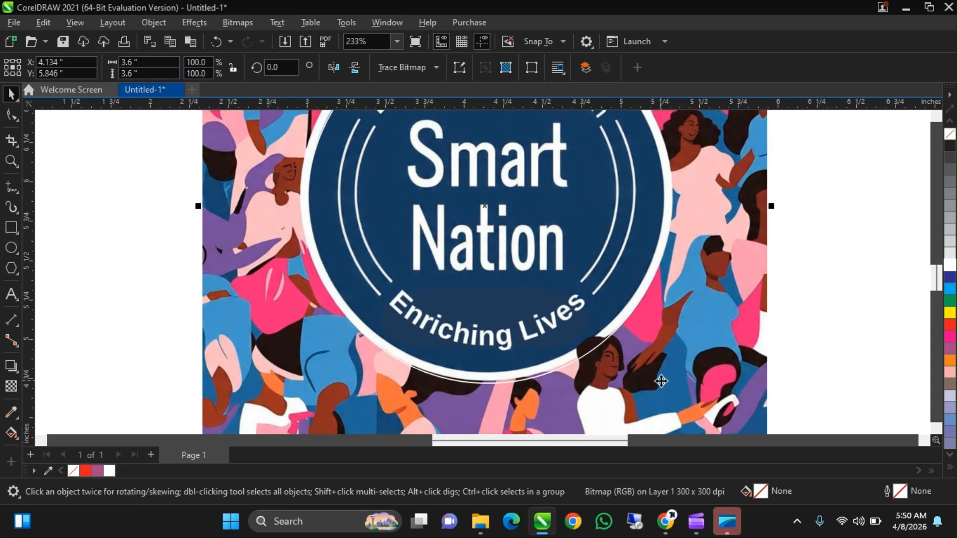
Reselect the circle and scale it down from its lower corners to about 2.219 inches in diameter.
left_click(594, 298)
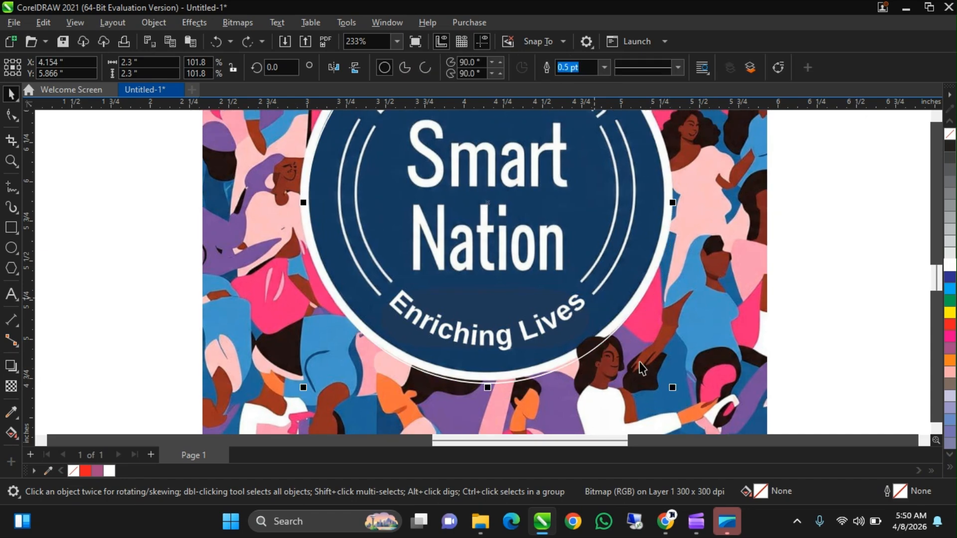
left_click_drag(675, 383, 673, 384)
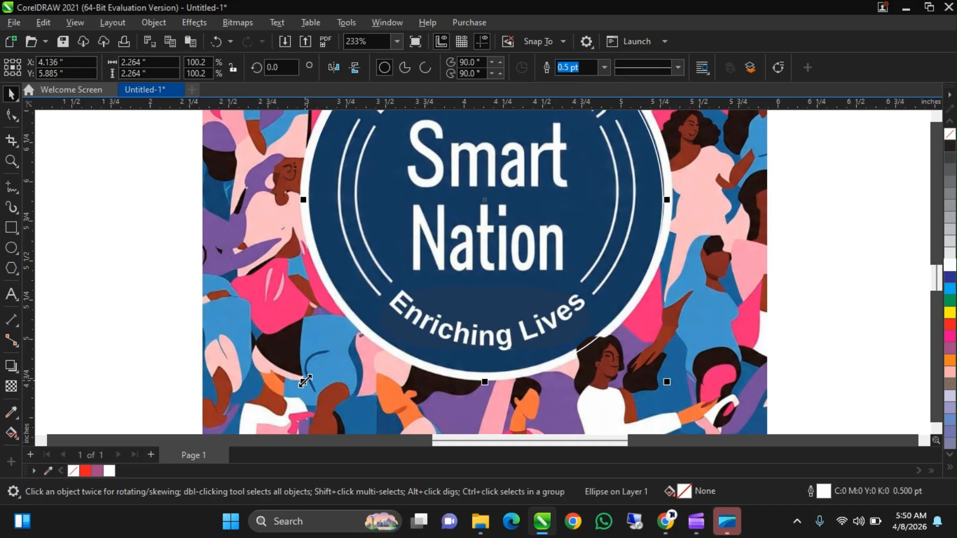
left_click_drag(305, 381, 310, 375)
Shift the circle slightly left to X 4.148 inches and reduce its height to about 2.197 inches along the badge's inner edge.
scroll(311, 376, "down", 2)
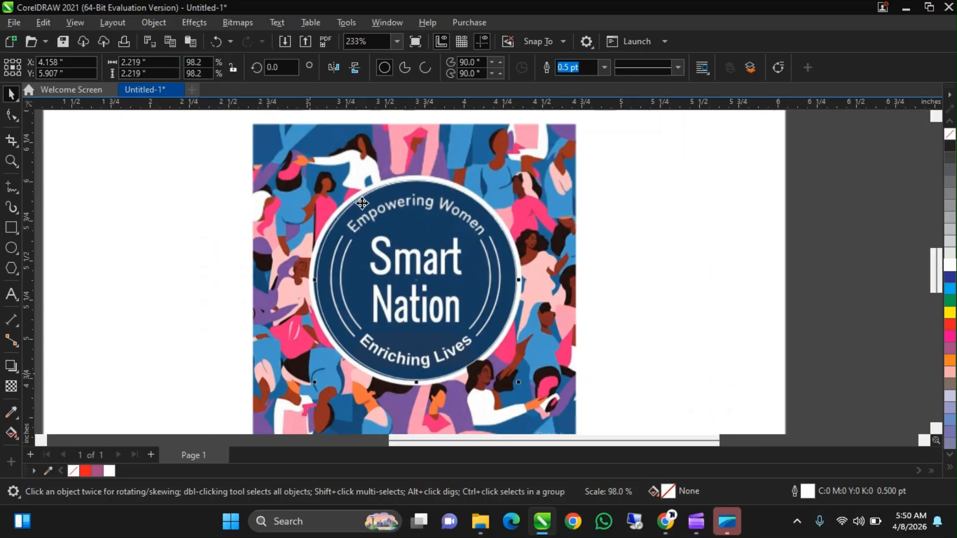
scroll(397, 202, "up", 2)
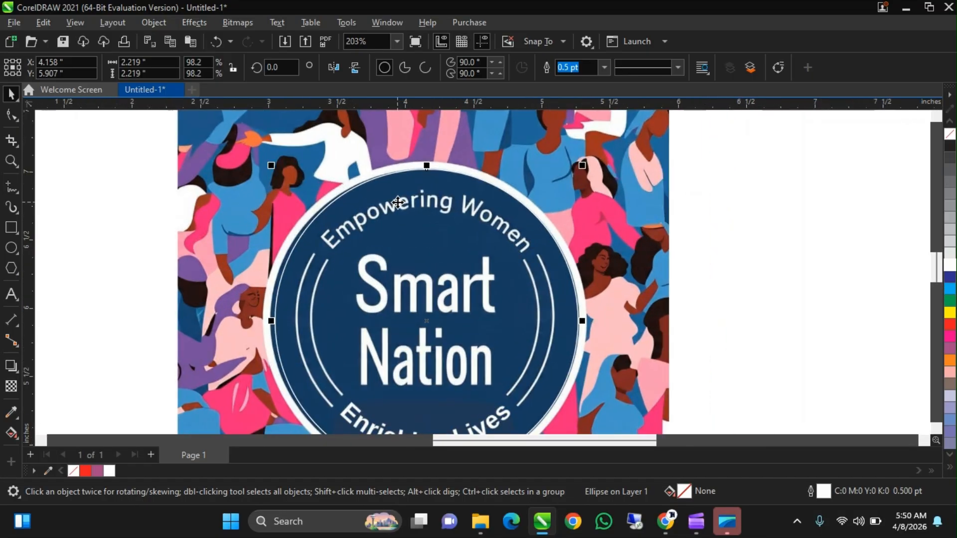
left_click_drag(398, 202, 395, 202)
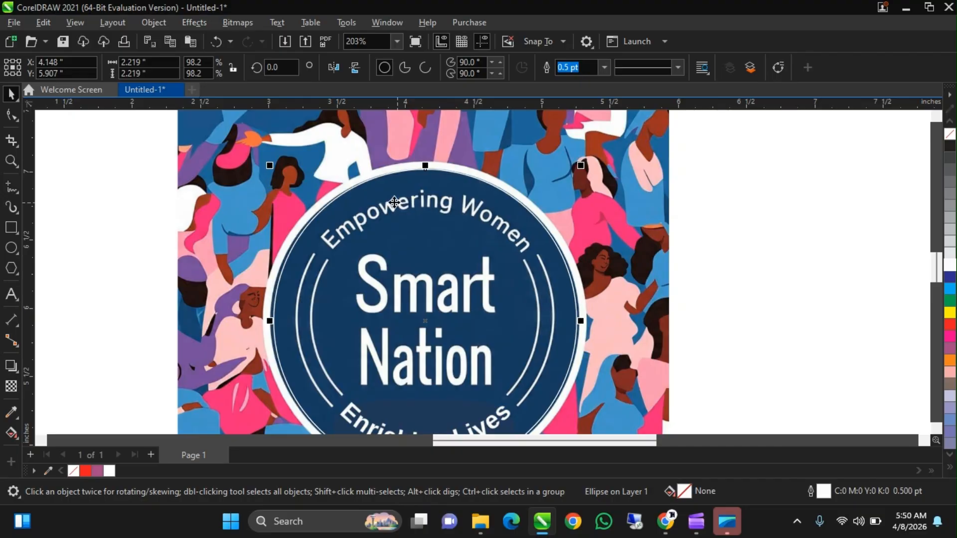
scroll(417, 161, "up", 3)
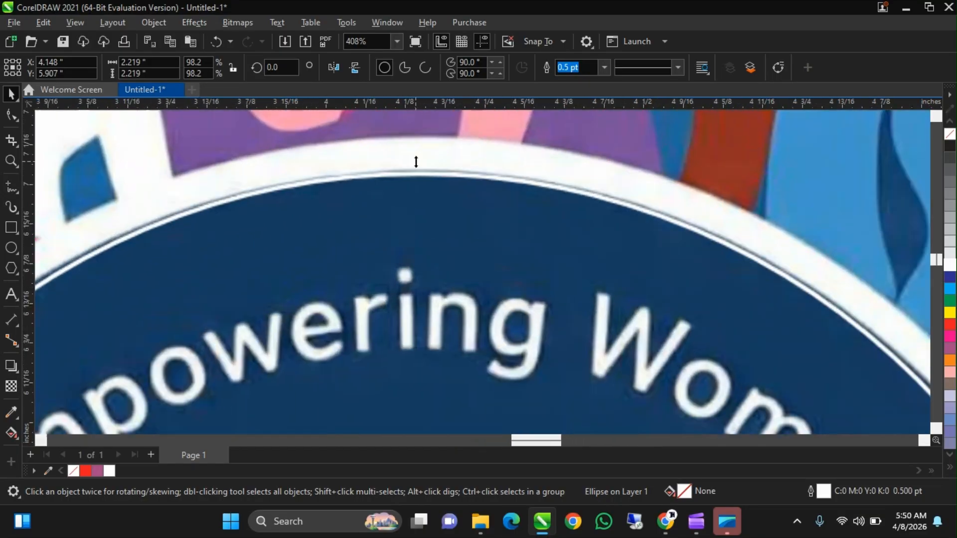
left_click_drag(416, 161, 422, 177)
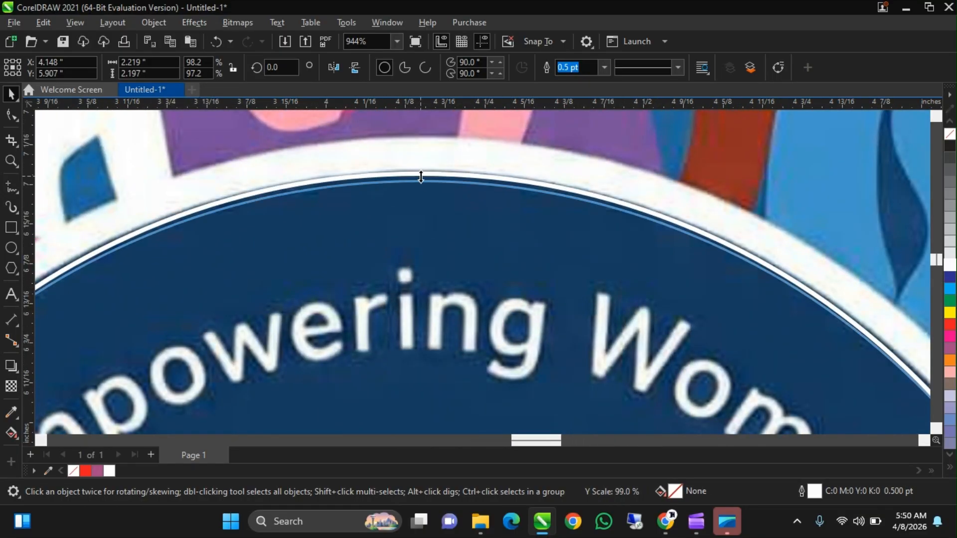
scroll(421, 175, "down", 5)
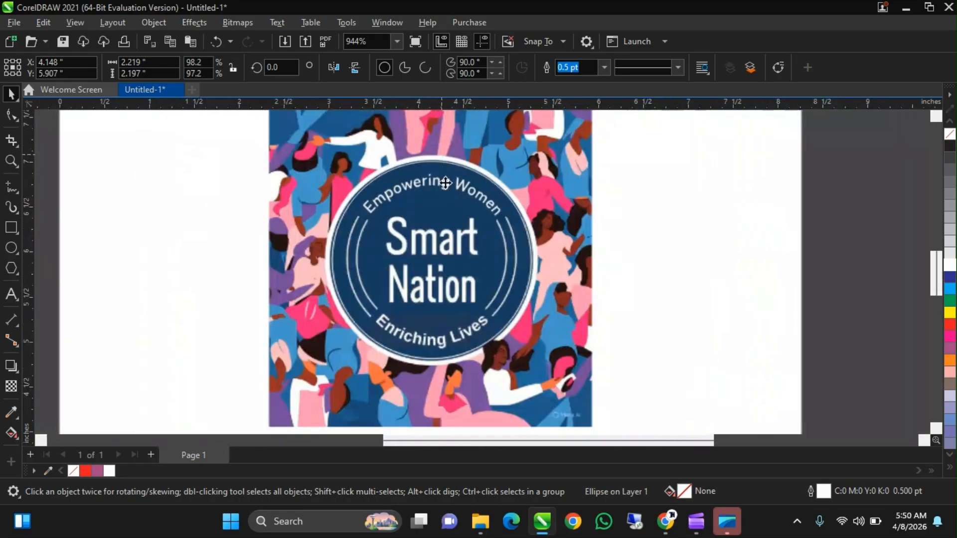
Examine how closely the circle follows the badge's white ring around its whole edge.
scroll(457, 355, "up", 5)
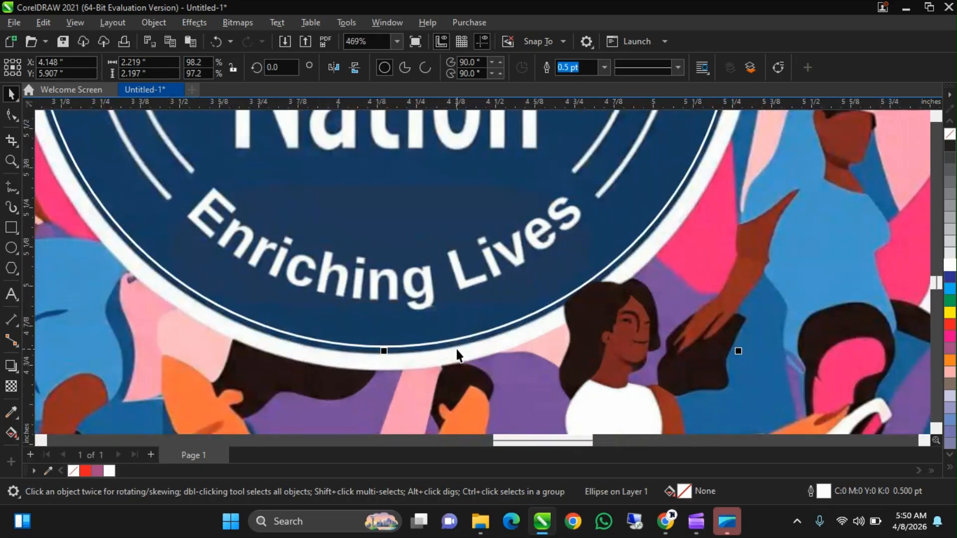
scroll(458, 356, "down", 5)
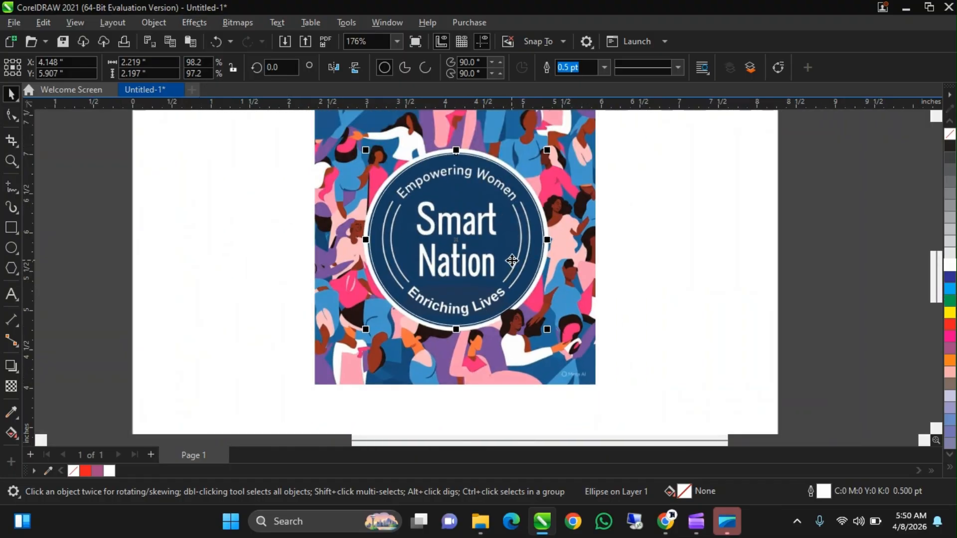
scroll(512, 260, "up", 2)
scroll(522, 150, "down", 2)
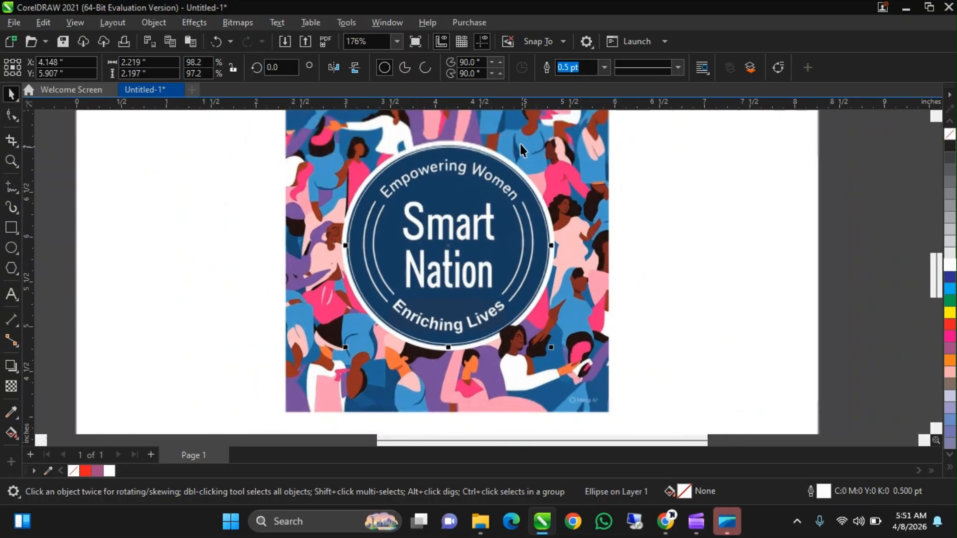
scroll(519, 144, "up", 3)
scroll(508, 277, "down", 3)
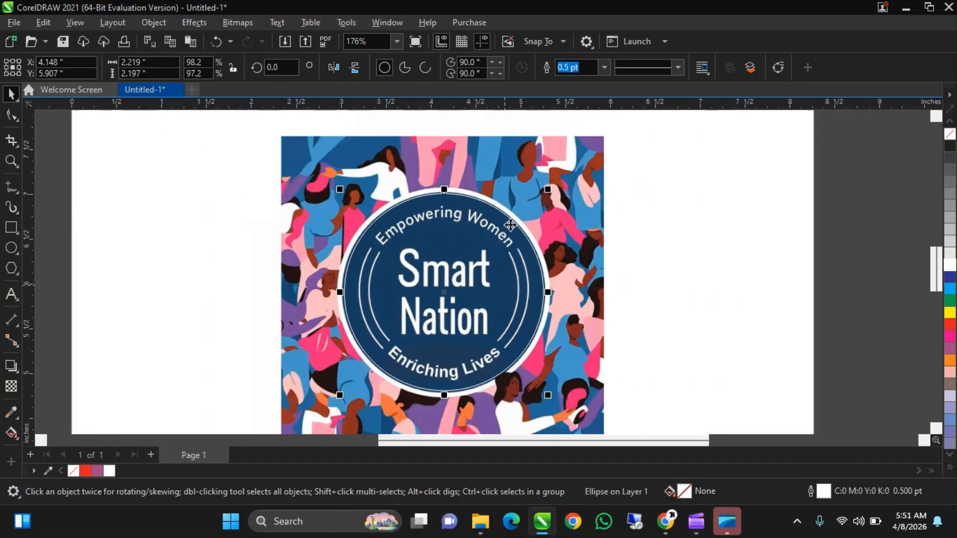
scroll(511, 225, "up", 1)
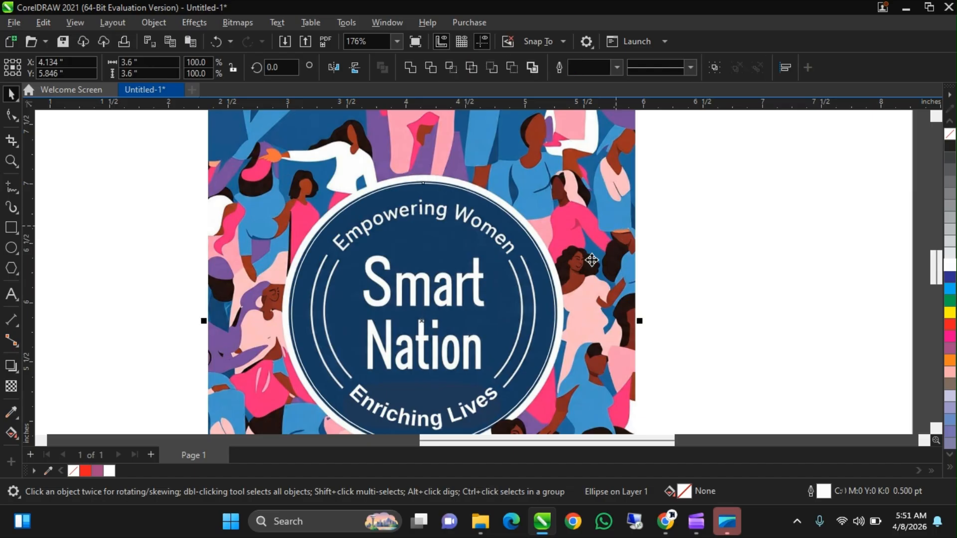
Select the circle together with the Smart Nation image and intersect them to make a circular cut-out of the badge.
left_click(586, 295, "shift")
scroll(582, 305, "down", 1)
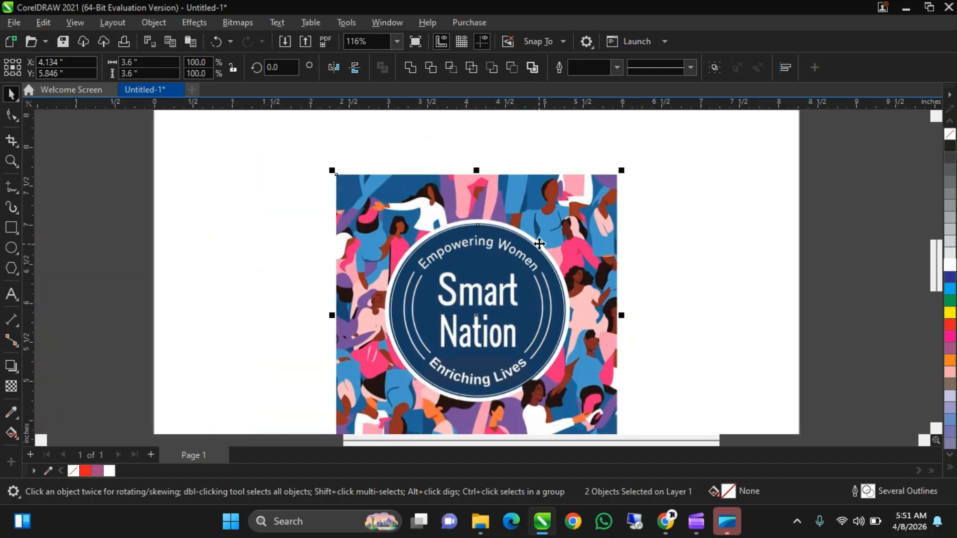
scroll(539, 239, "up", 1)
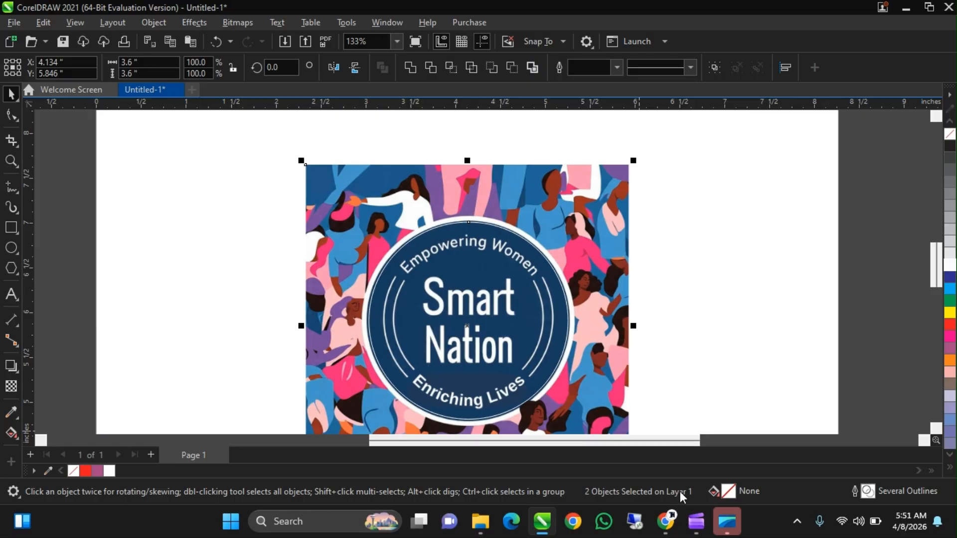
scroll(520, 235, "down", 1)
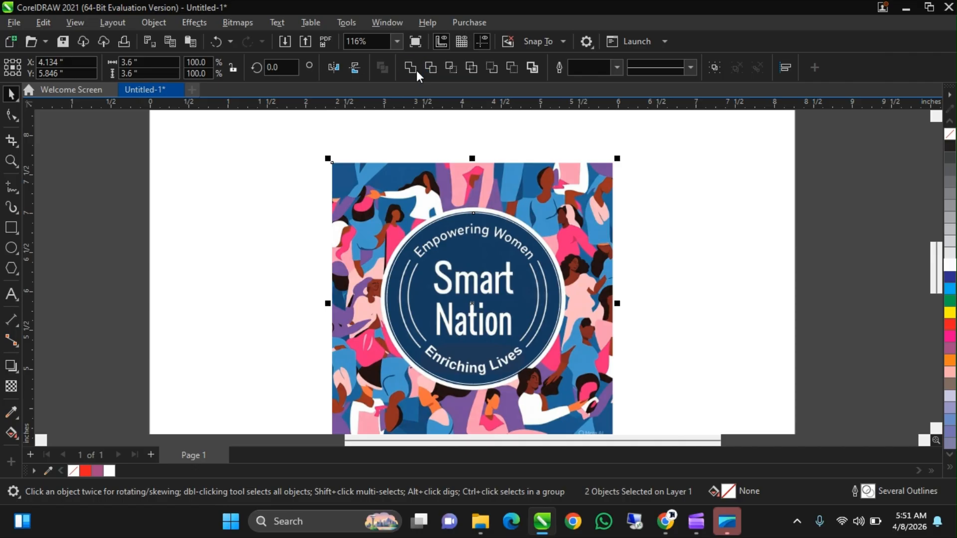
left_click(450, 68)
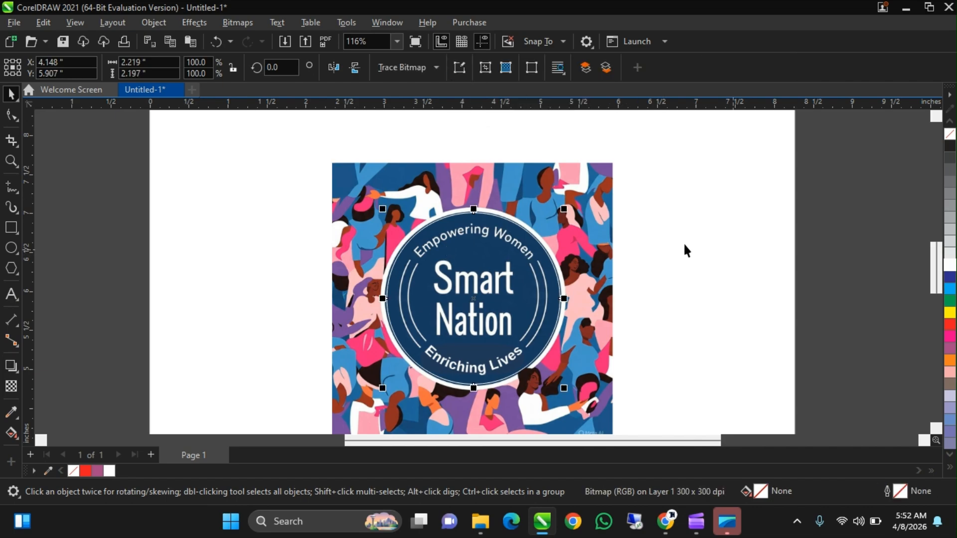
left_click(659, 265)
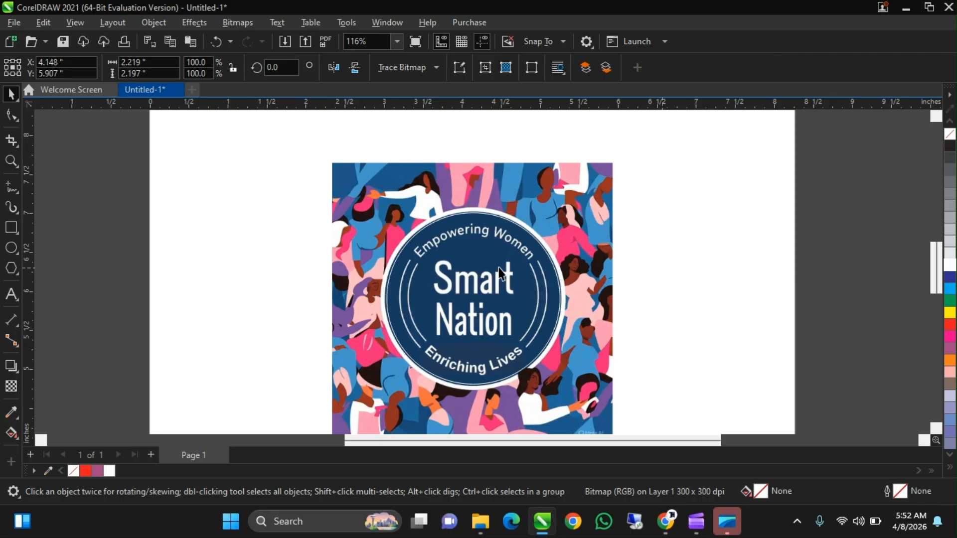
Separate the white circle and the cut-out badge from the original image by moving both toward the pasteboard right of the page.
scroll(465, 273, "down", 1)
left_click(465, 273)
left_click_drag(754, 279, 830, 213)
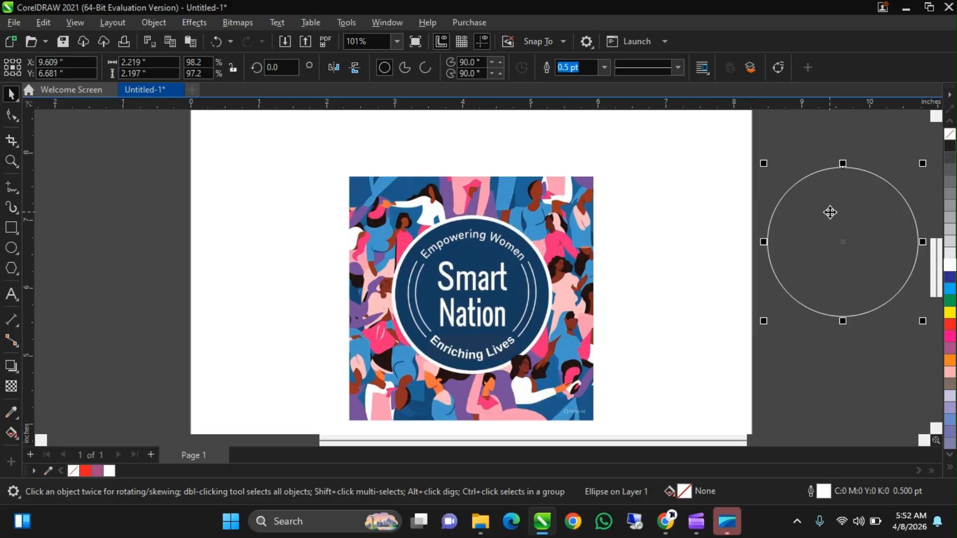
mouse_move(447, 255)
left_mouse_down()
mouse_move(644, 321)
mouse_move(731, 309)
left_mouse_up()
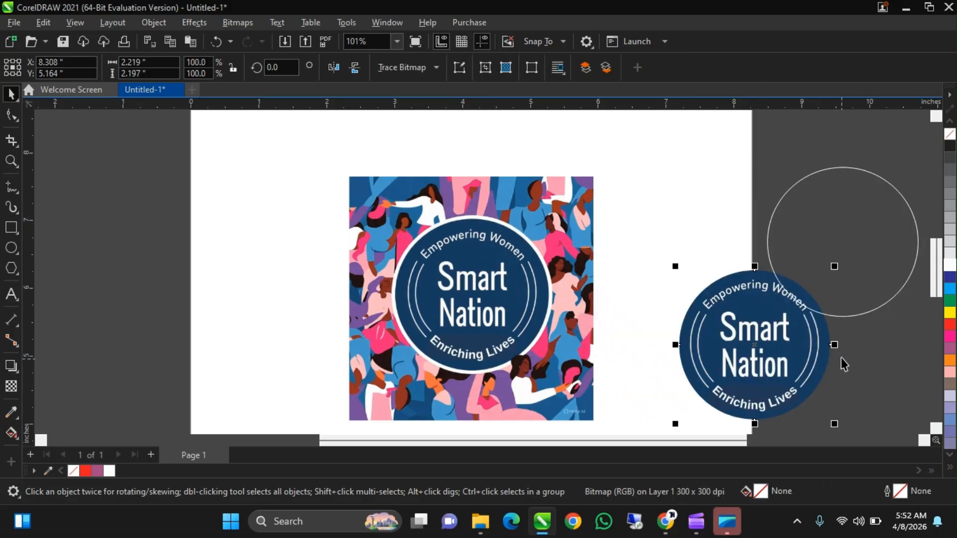
left_click_drag(797, 350, 837, 370)
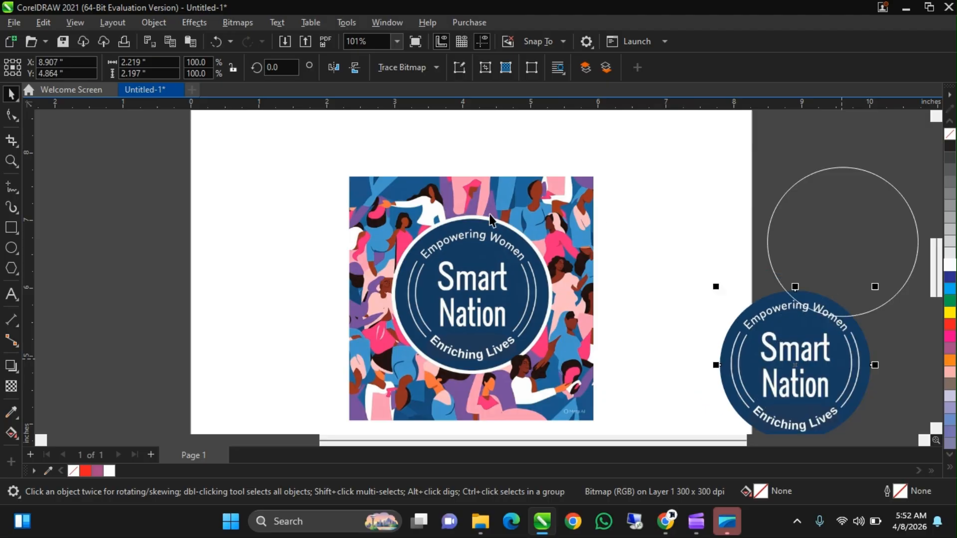
Delete the original Smart Nation image and the white circle, keeping only the cut-out badge.
left_click_drag(493, 218, 601, 183)
scroll(596, 222, "down", 1)
scroll(596, 263, "down", 2)
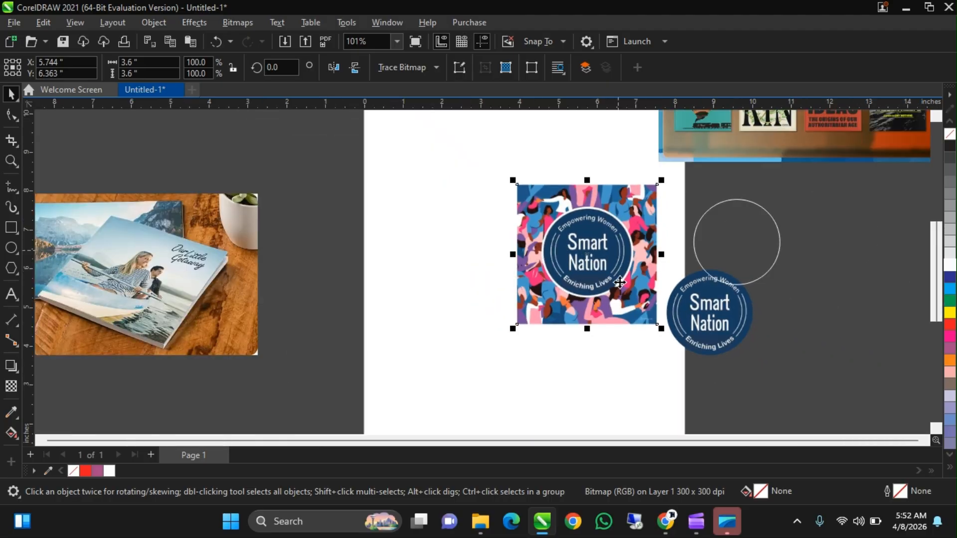
scroll(616, 248, "down", 1)
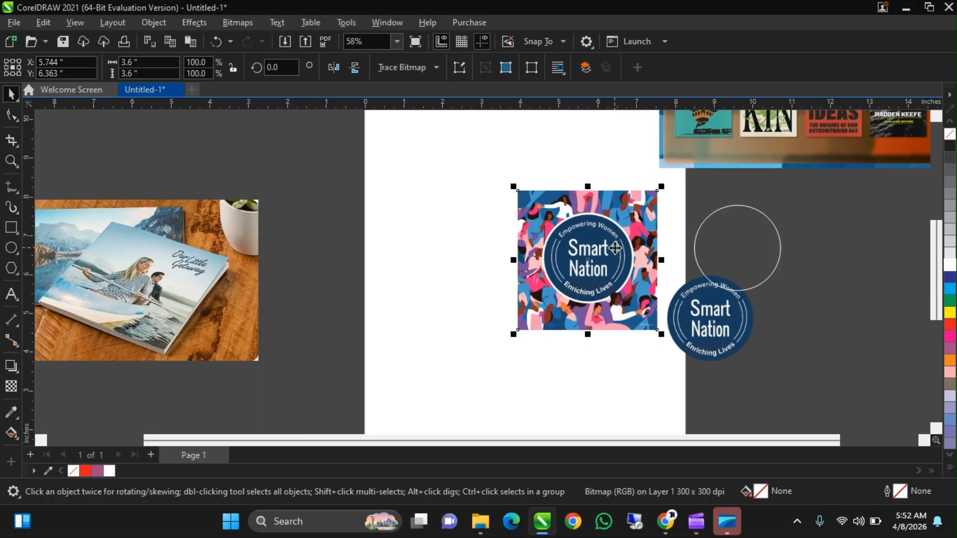
key("Delete")
left_click(761, 249)
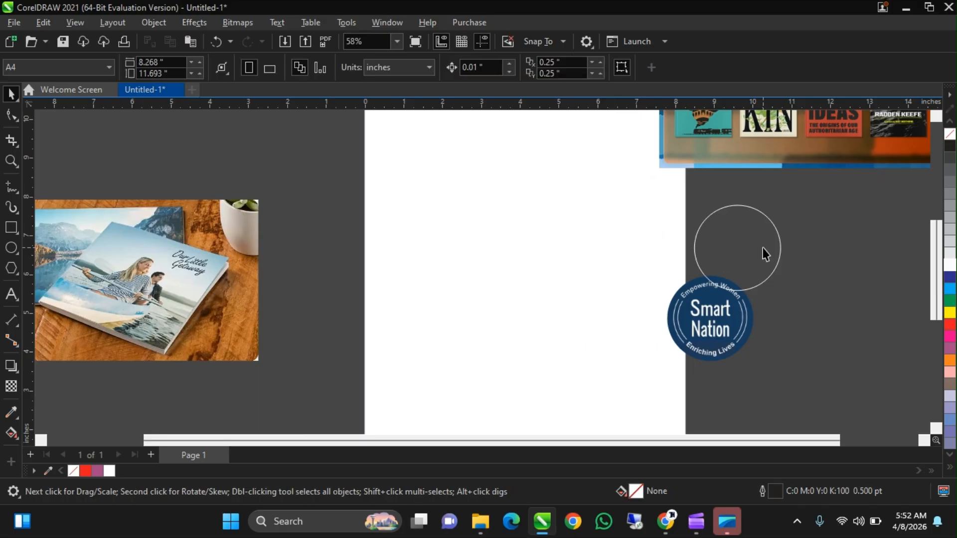
key("Delete")
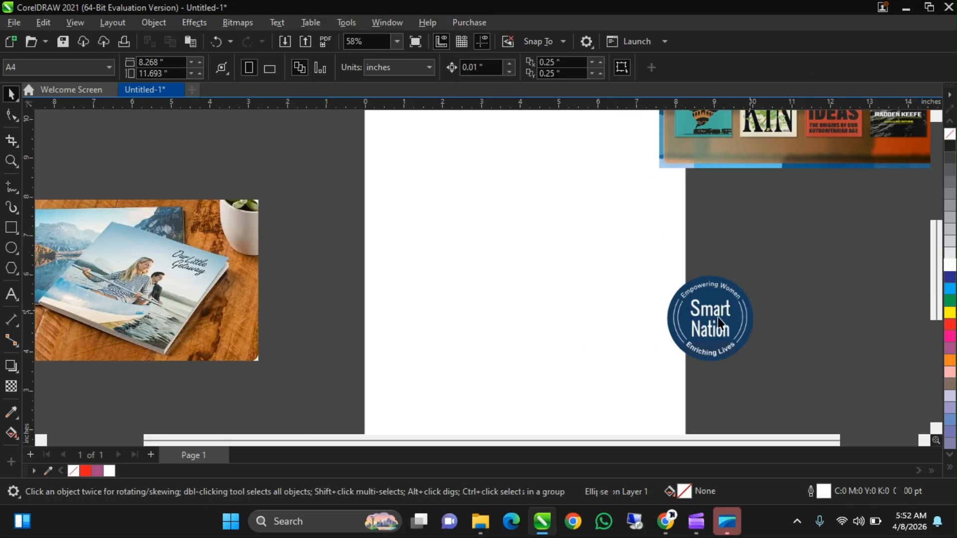
Move the cut-out badge to the middle of the page and shrink it proportionally to about 1.27 inches wide.
left_click_drag(522, 241, 541, 282)
scroll(542, 279, "down", 3)
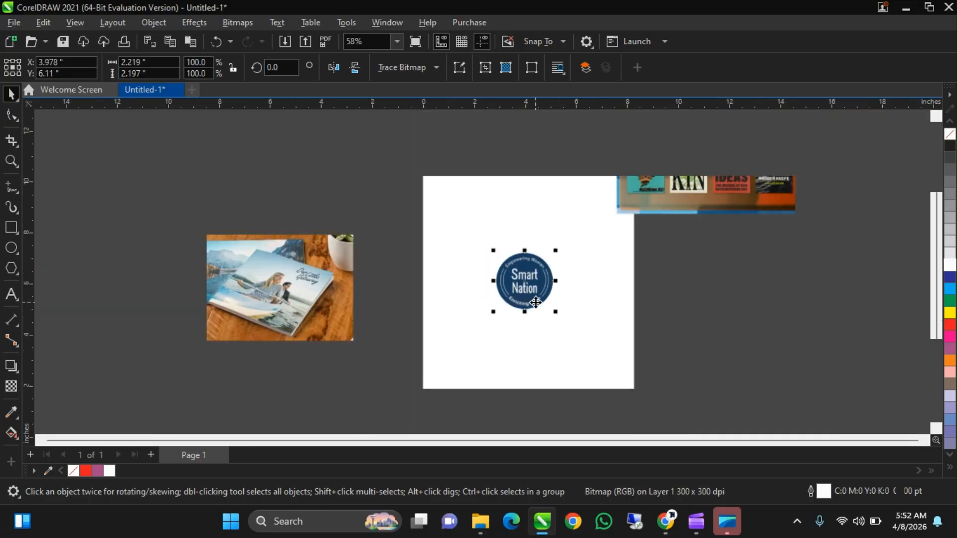
scroll(557, 254, "up", 2)
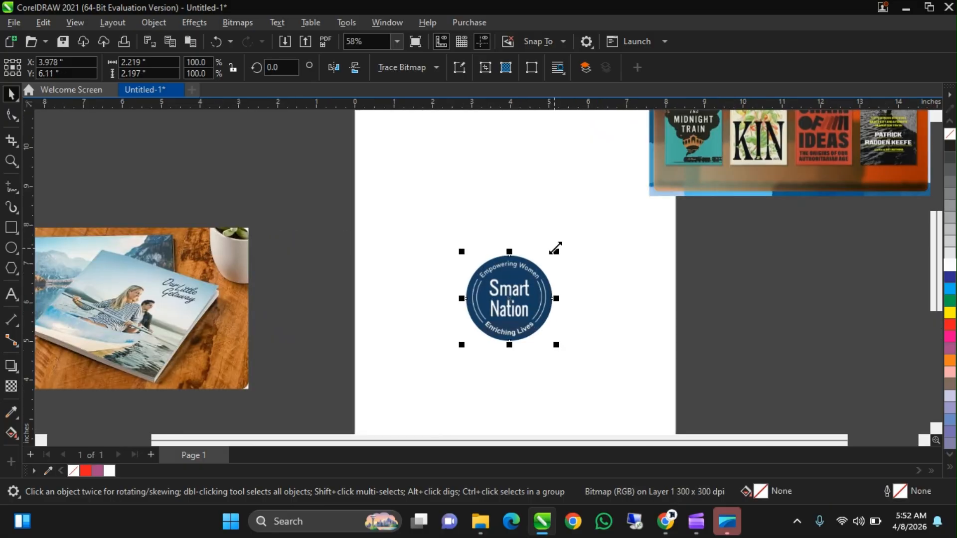
left_click_drag(555, 248, 538, 240)
scroll(517, 297, "up", 2)
scroll(518, 298, "up", 1)
scroll(503, 292, "down", 3)
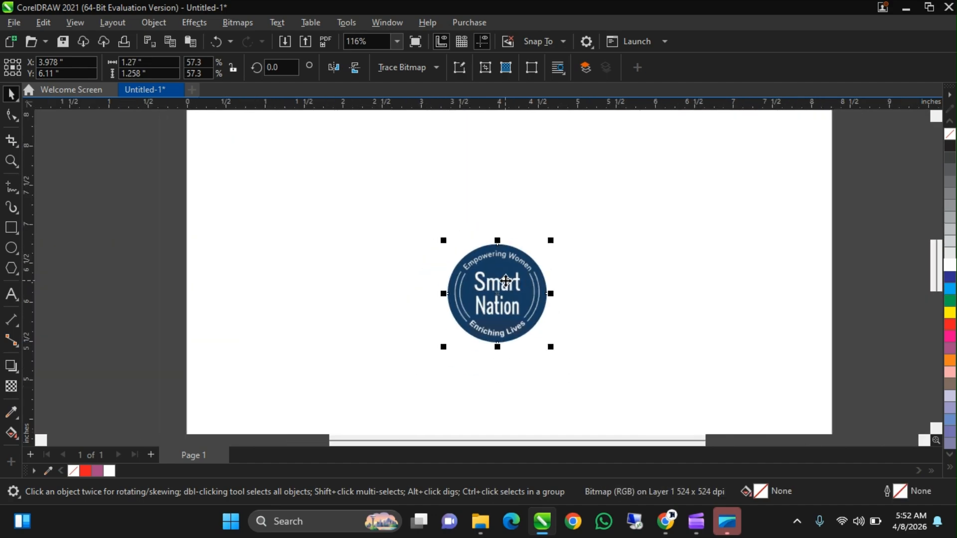
Enlarge the badge proportionally to about 3.326 inches wide and park it off the page's right side.
scroll(502, 289, "down", 2)
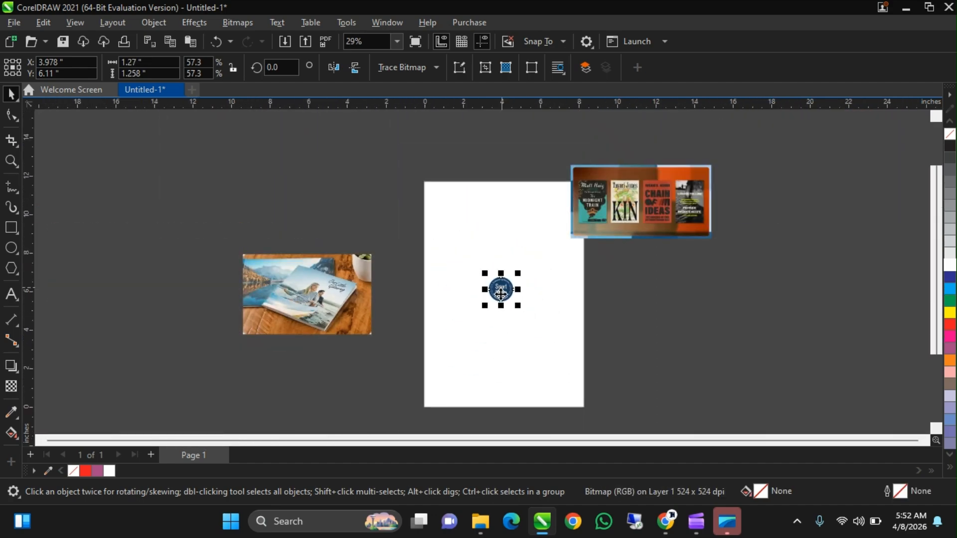
left_click_drag(499, 288, 541, 358)
scroll(470, 214, "up", 1)
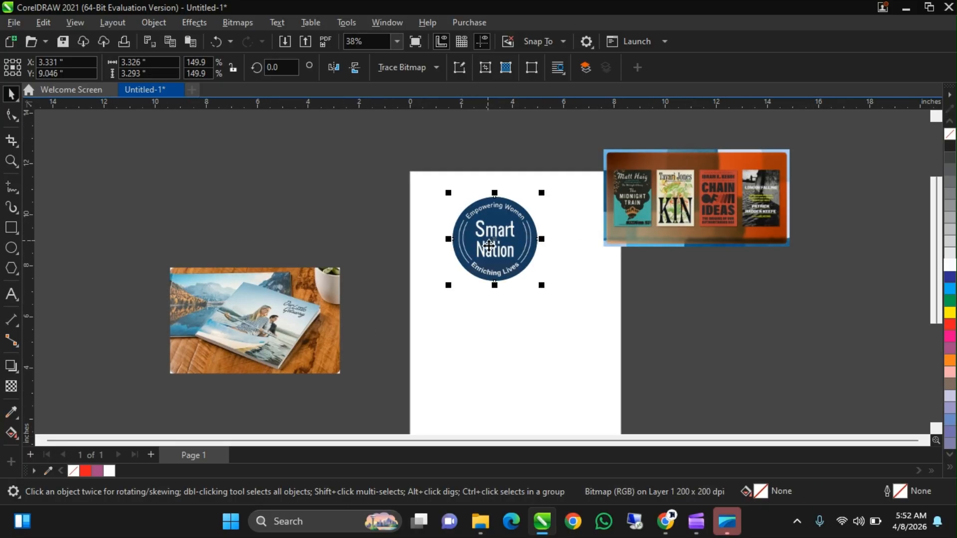
left_click_drag(488, 245, 808, 344)
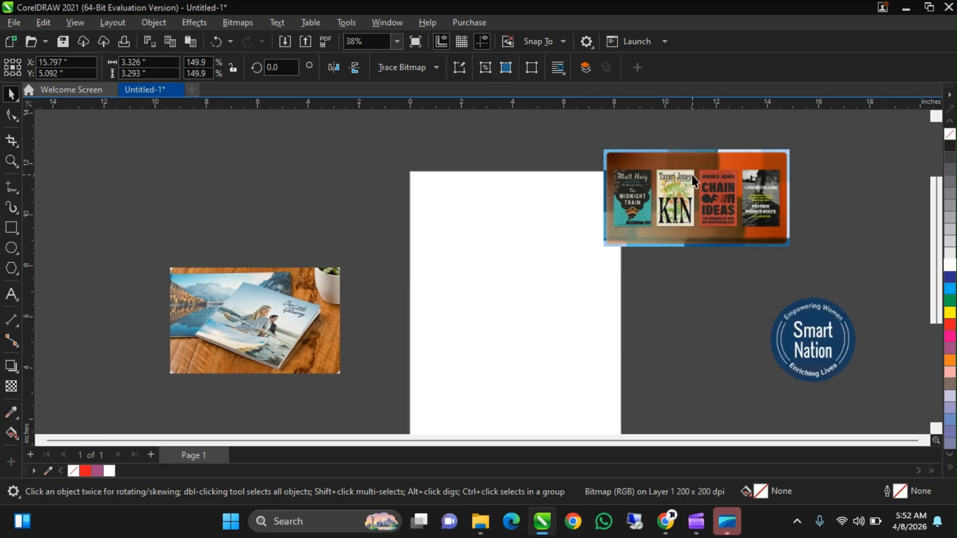
Move the image of four book covers onto the page and enlarge it proportionally to about 7.302 by 3.821 inches.
left_click_drag(693, 180, 546, 292)
scroll(497, 300, "up", 2)
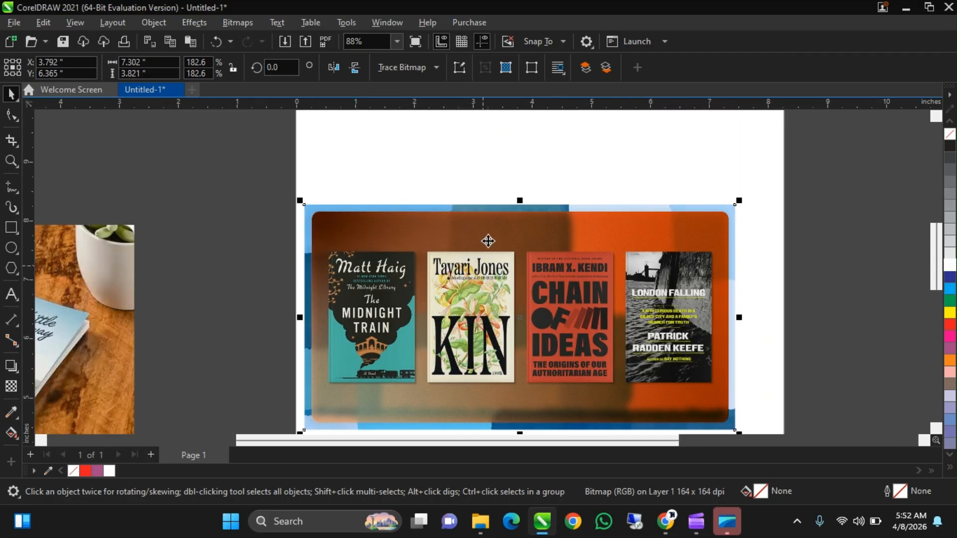
scroll(486, 254, "down", 1)
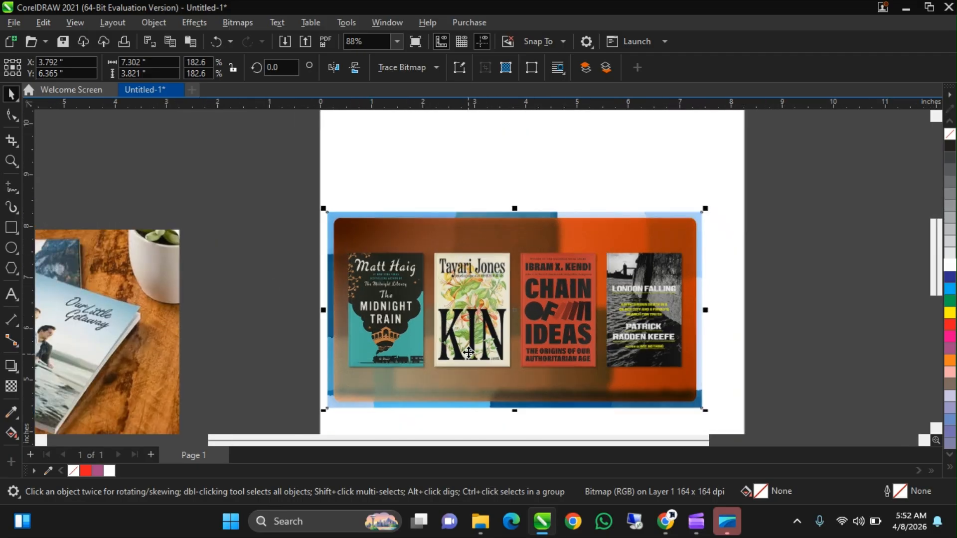
scroll(469, 359, "up", 2)
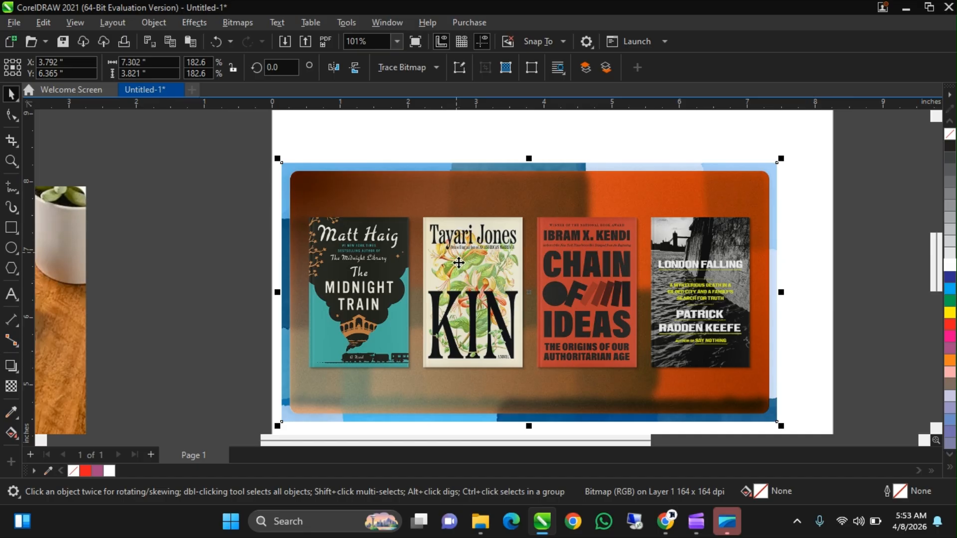
Draw a rectangle of about 1.476 by 2.22 inches over the KIN book cover, matching its corners.
scroll(496, 239, "down", 2)
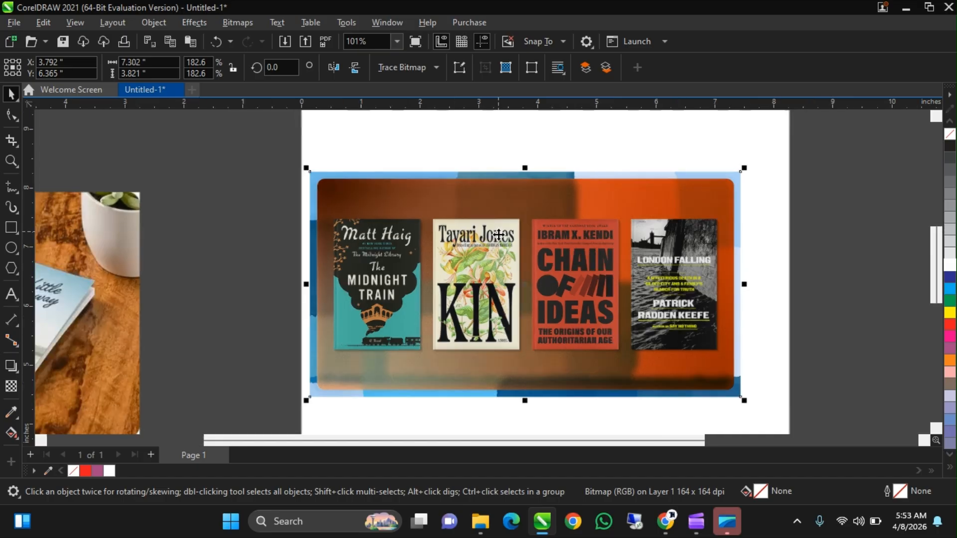
scroll(490, 270, "up", 3)
scroll(486, 264, "down", 1)
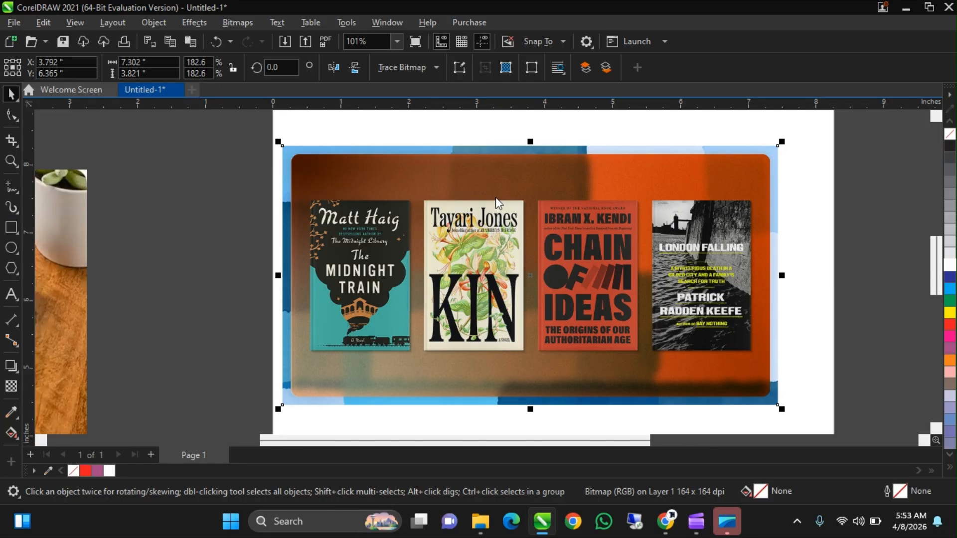
key("F6")
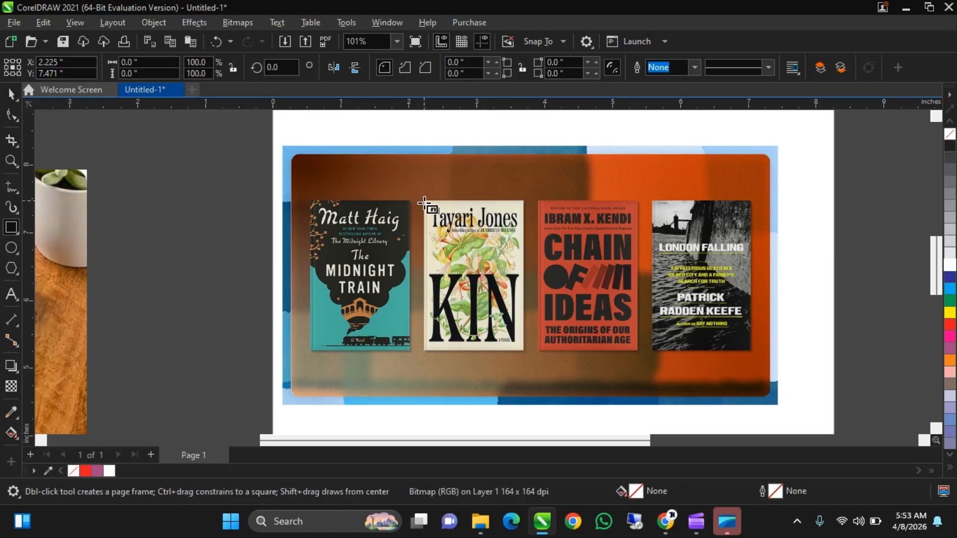
left_click_drag(424, 201, 525, 353)
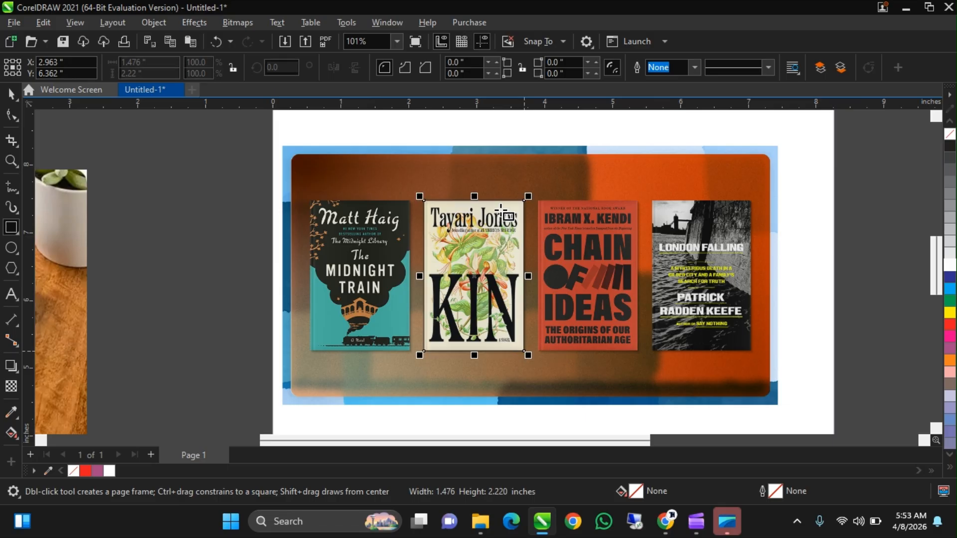
Examine how well the rectangle's upper and lower edges match the KIN cover, keeping the rectangle selected with the Pick tool.
scroll(496, 204, "up", 3)
scroll(495, 204, "up", 3)
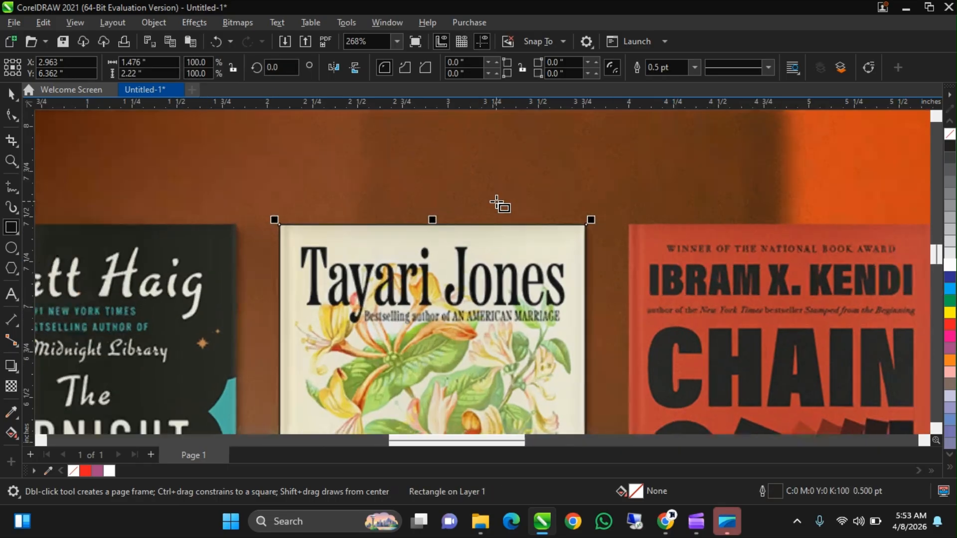
scroll(496, 204, "down", 4)
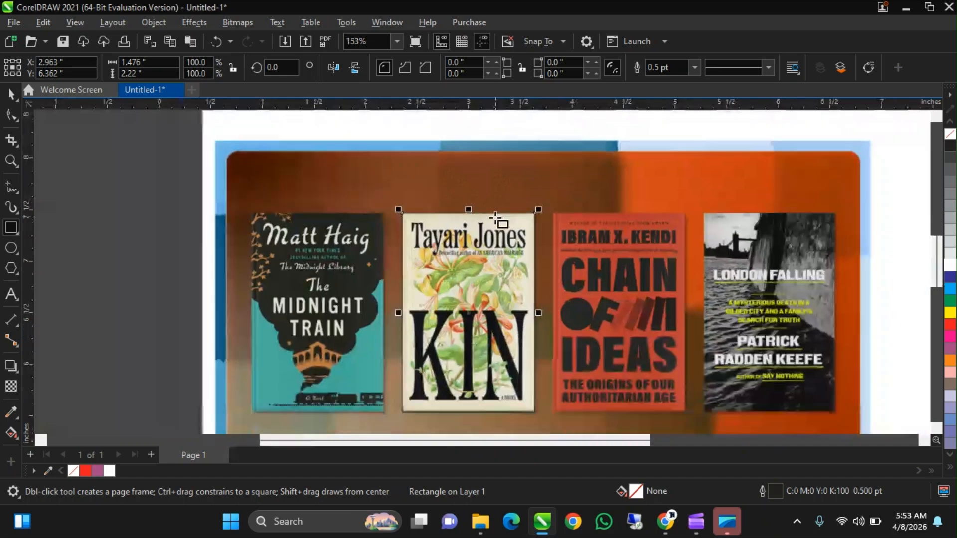
scroll(495, 352, "up", 2)
scroll(493, 352, "up", 2)
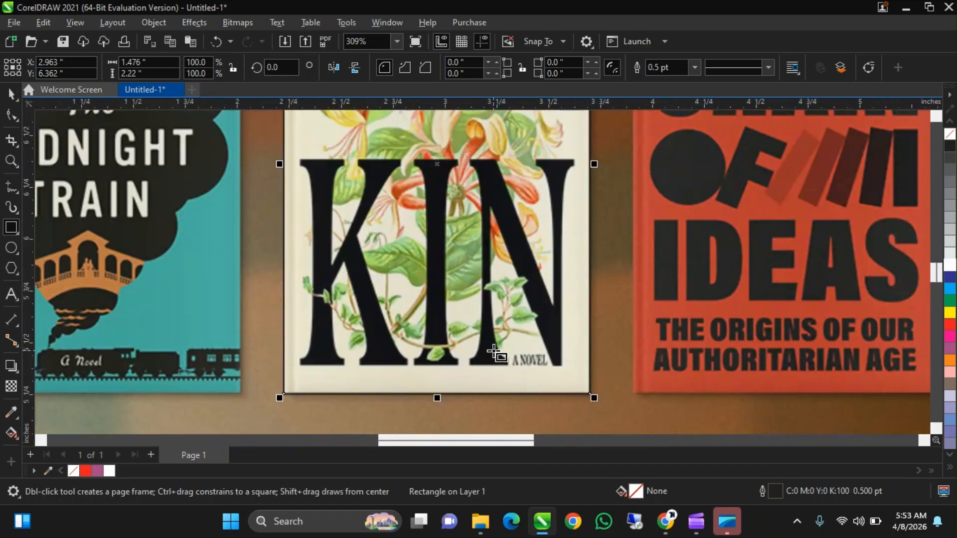
scroll(494, 352, "down", 4)
scroll(493, 352, "up", 1)
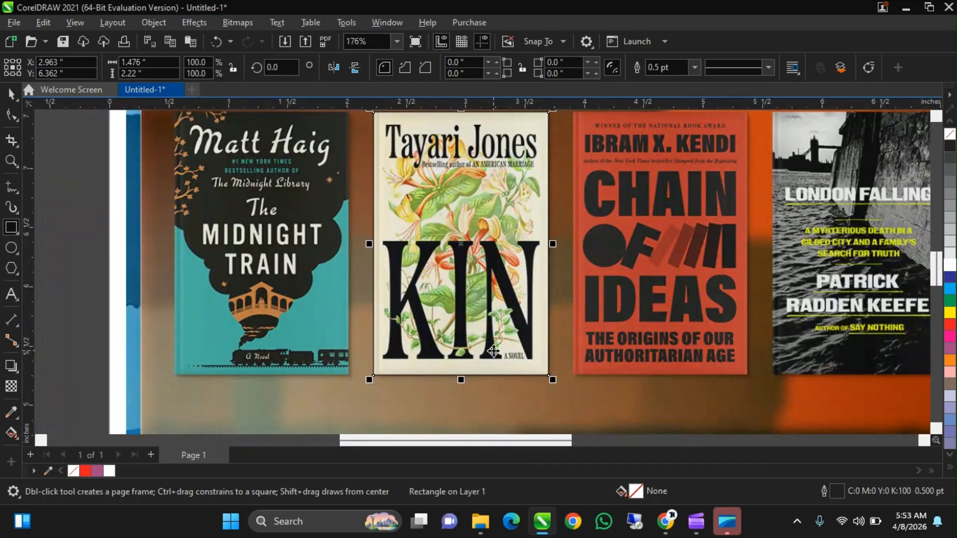
key("space")
scroll(494, 352, "up", 1)
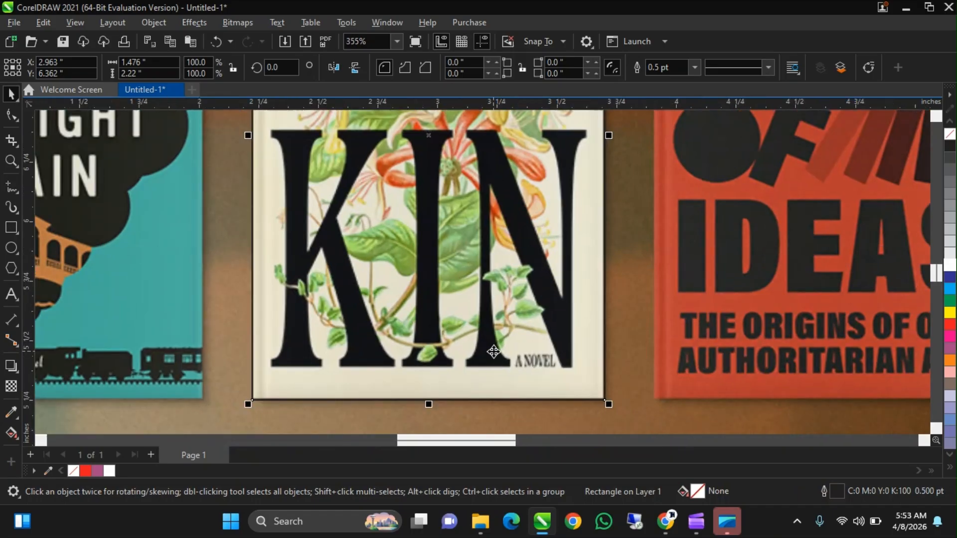
Raise the rectangle's lower edge to match the KIN cover's bottom, making its height about 2.211 inches.
scroll(494, 351, "down", 1)
scroll(493, 349, "up", 2)
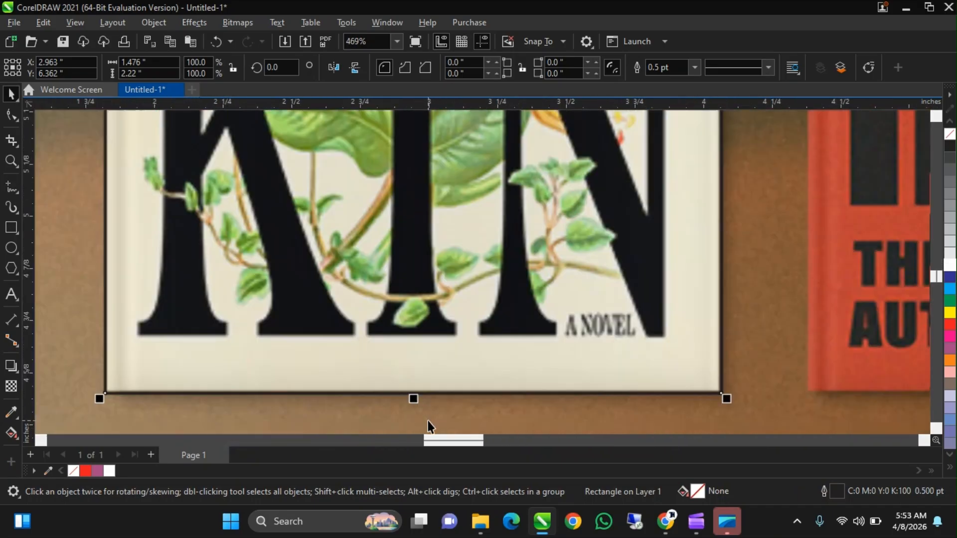
scroll(425, 387, "up", 4)
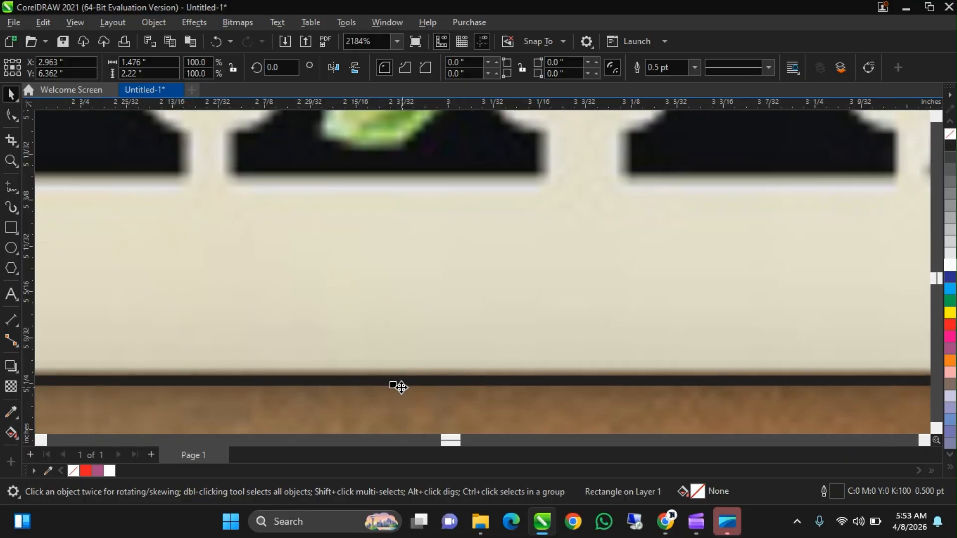
left_click_drag(395, 382, 393, 373)
scroll(436, 410, "down", 3)
scroll(707, 190, "up", 3)
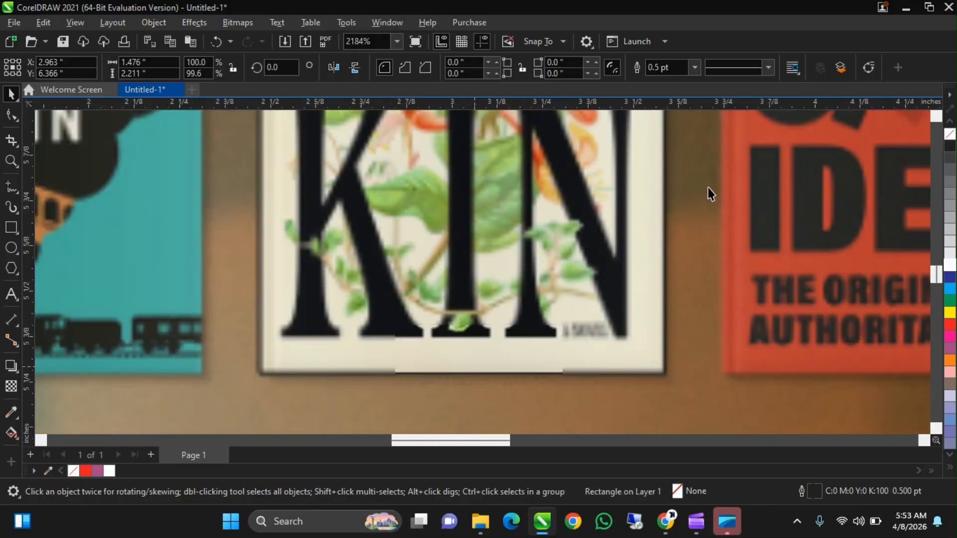
Examine how well the rectangle's left and right edges match the sides of the KIN cover.
scroll(596, 187, "down", 6)
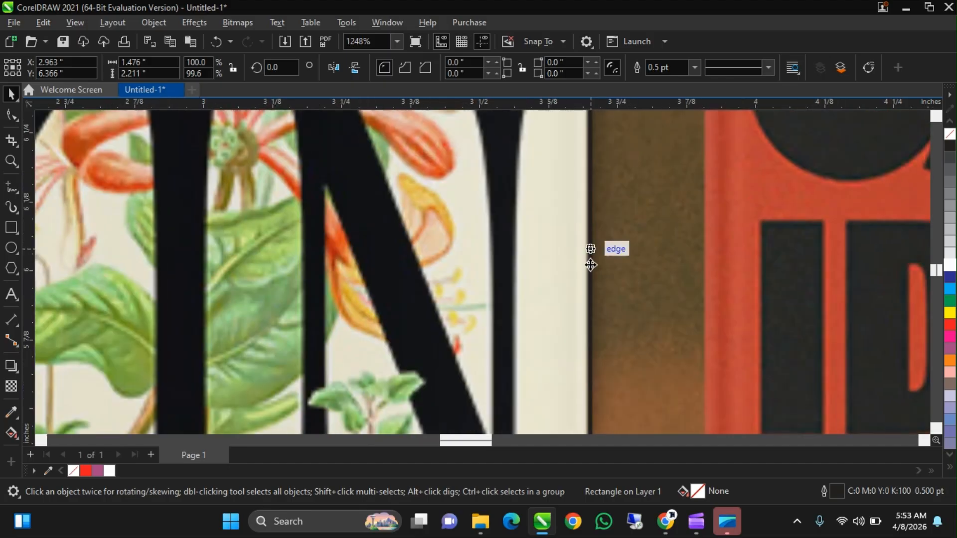
scroll(586, 201, "up", 2)
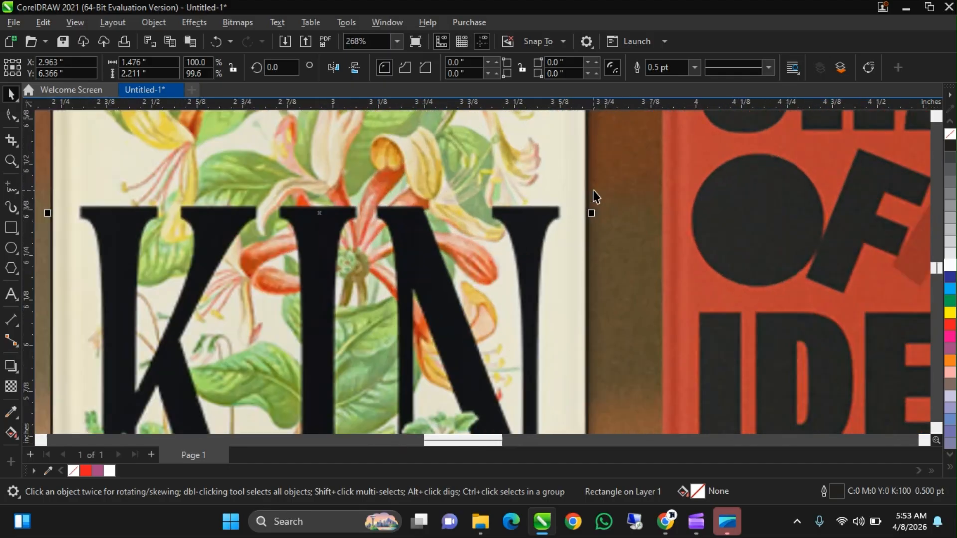
scroll(397, 192, "down", 2)
scroll(348, 211, "up", 2)
scroll(369, 205, "up", 1)
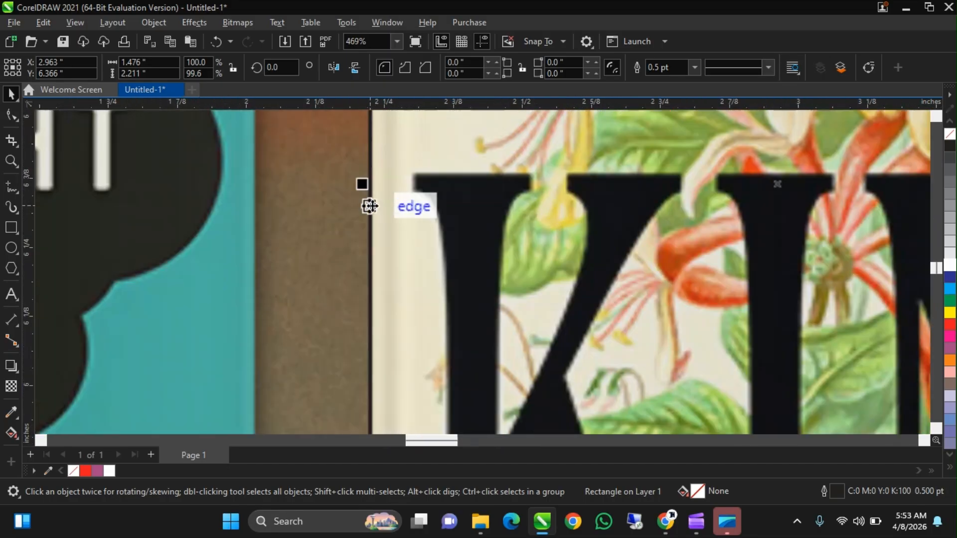
scroll(374, 205, "down", 4)
scroll(407, 235, "down", 4)
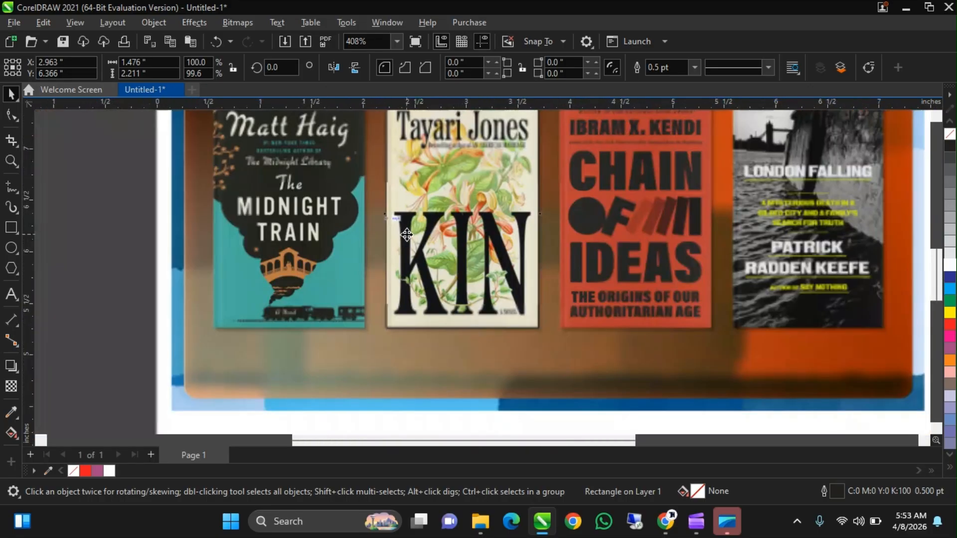
scroll(571, 154, "up", 3)
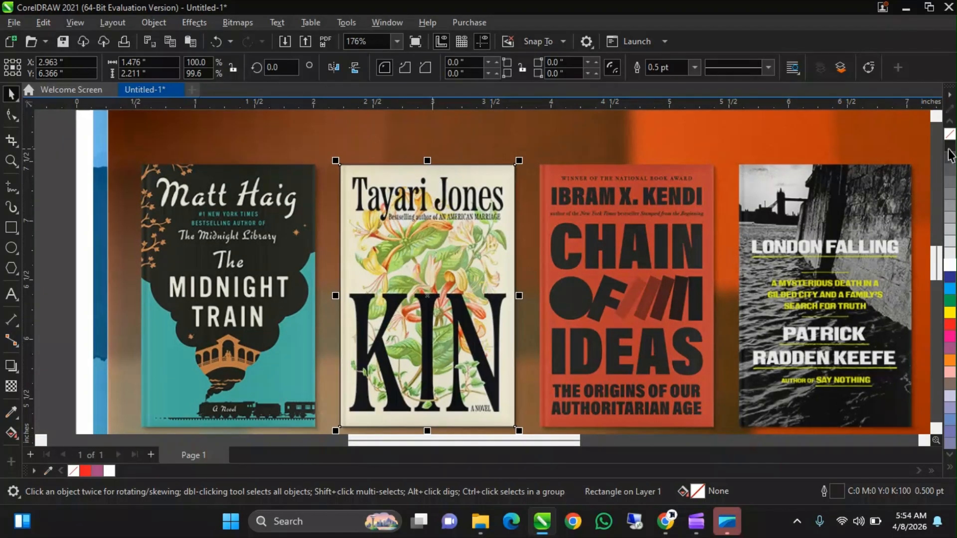
Try white, orange and yellow outline colours on the rectangle around the KIN cover, ending with black.
right_click(949, 267)
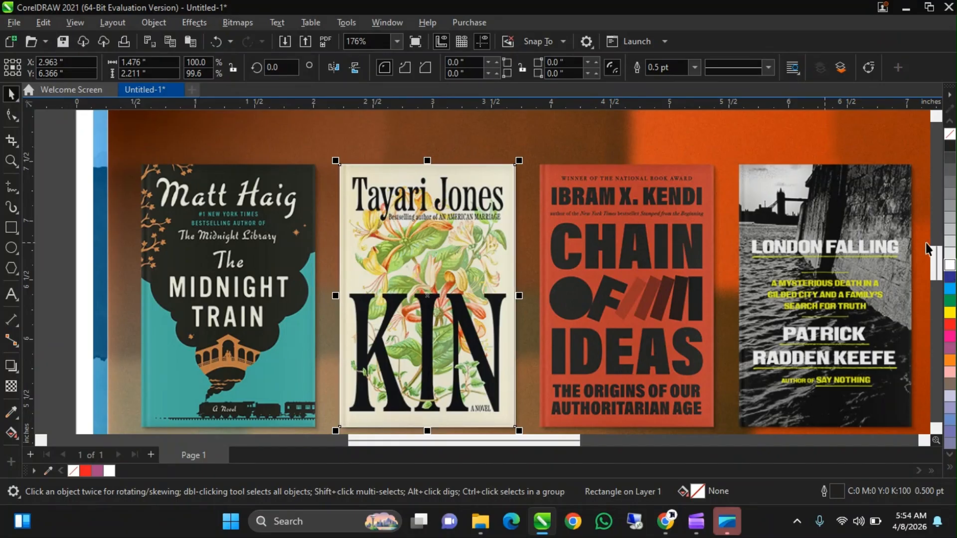
right_click(949, 361)
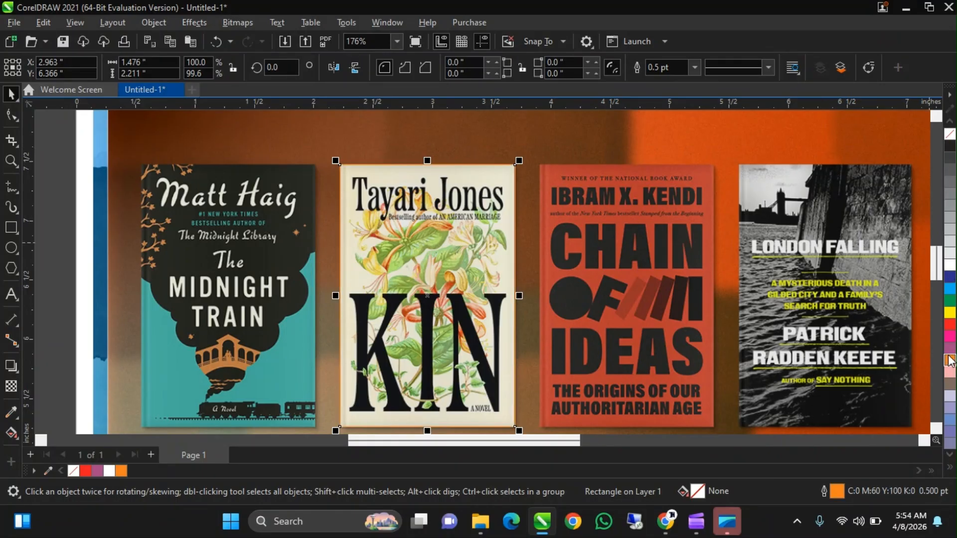
right_click(950, 315)
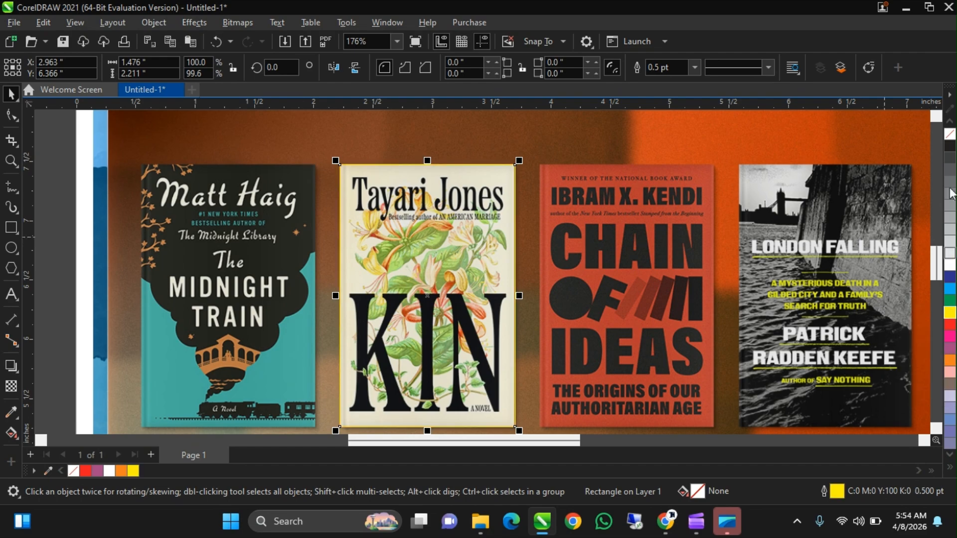
right_click(950, 145)
Examine the black-outlined rectangle's fit around the KIN cover within the whole image, keeping the rectangle selected.
scroll(399, 166, "up", 4)
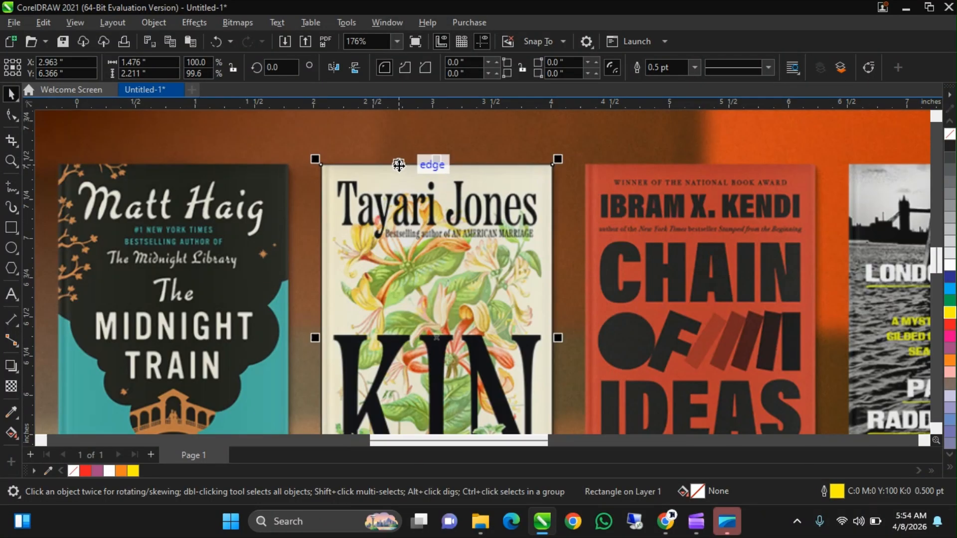
scroll(399, 166, "down", 4)
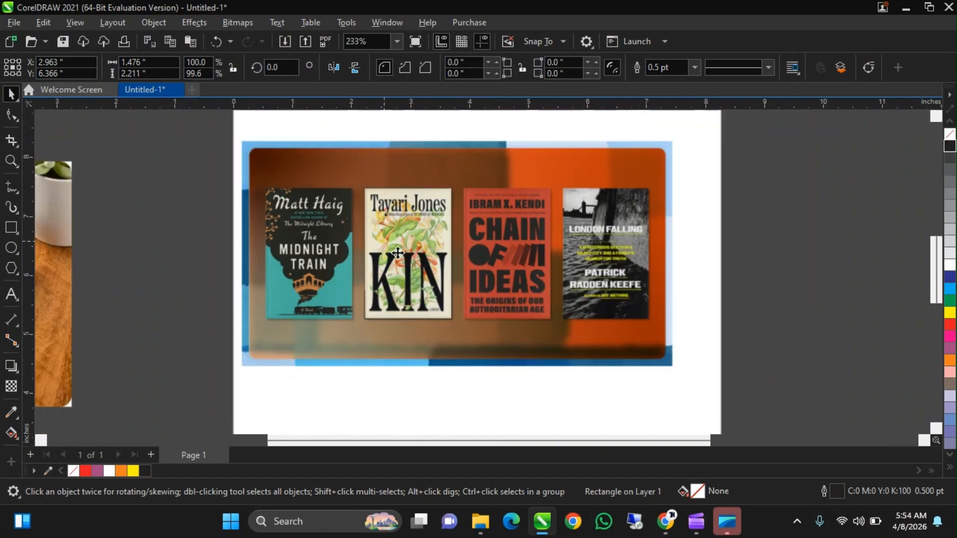
left_click(397, 253)
scroll(414, 230, "up", 1)
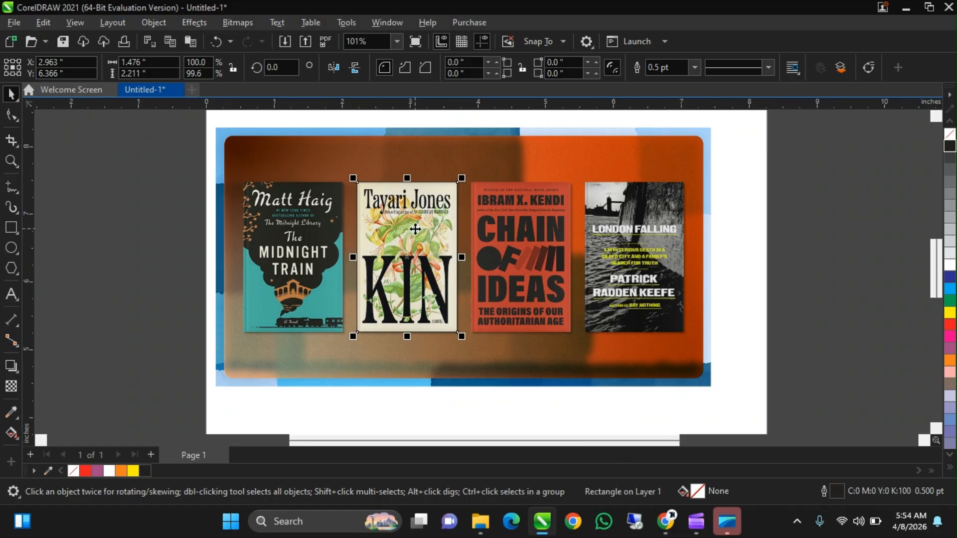
scroll(409, 255, "up", 2)
scroll(409, 254, "down", 3)
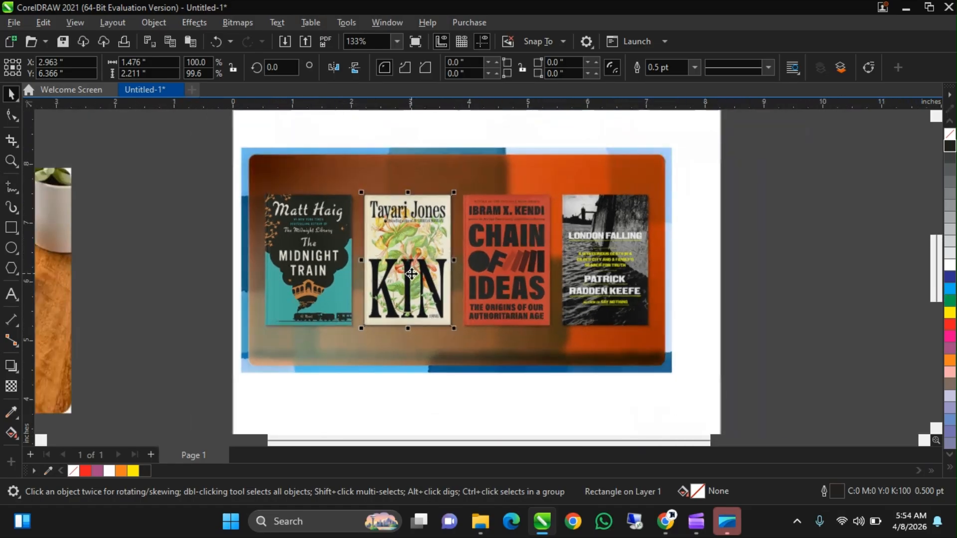
scroll(476, 263, "up", 3)
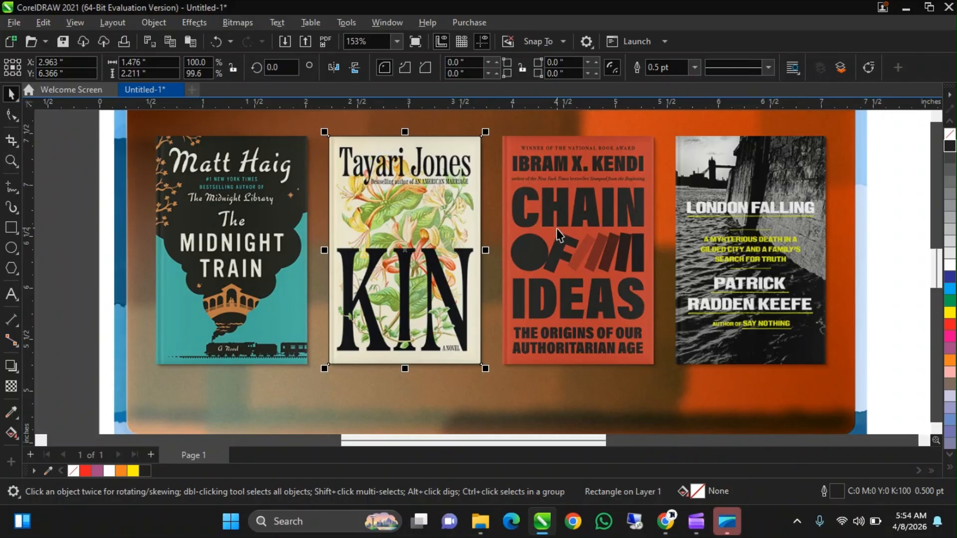
scroll(558, 234, "down", 3)
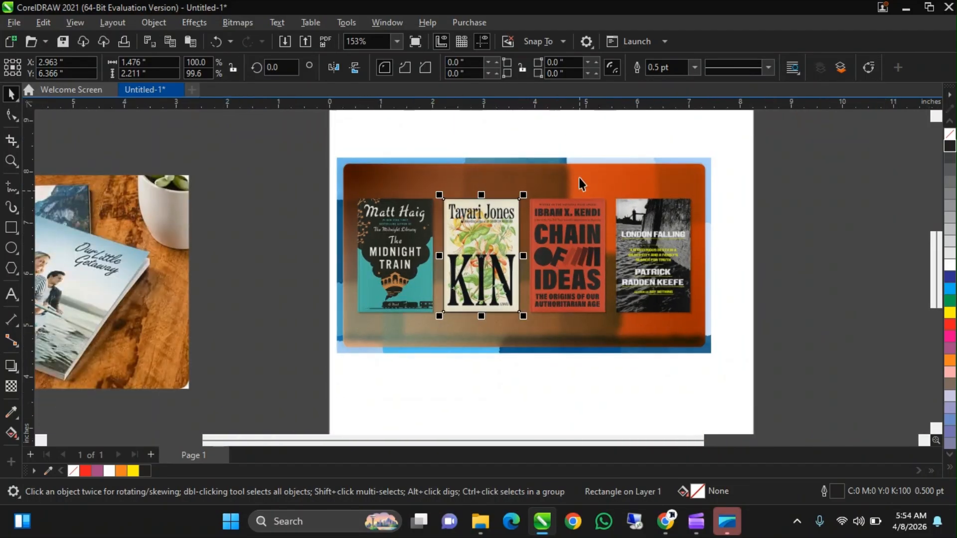
Select the rectangle first and add the book-covers image to the selection, and apply Intersect to both.
left_click(579, 177, "shift")
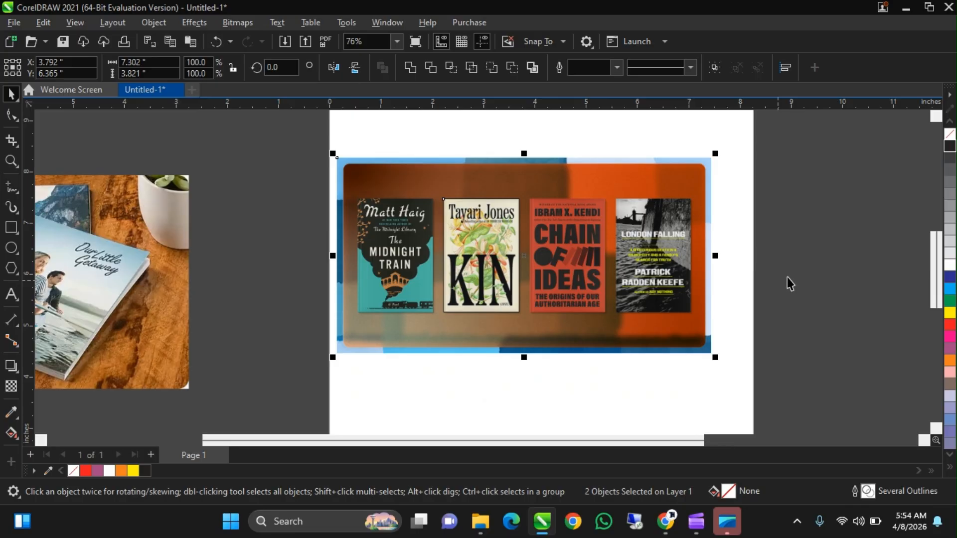
left_click(477, 216)
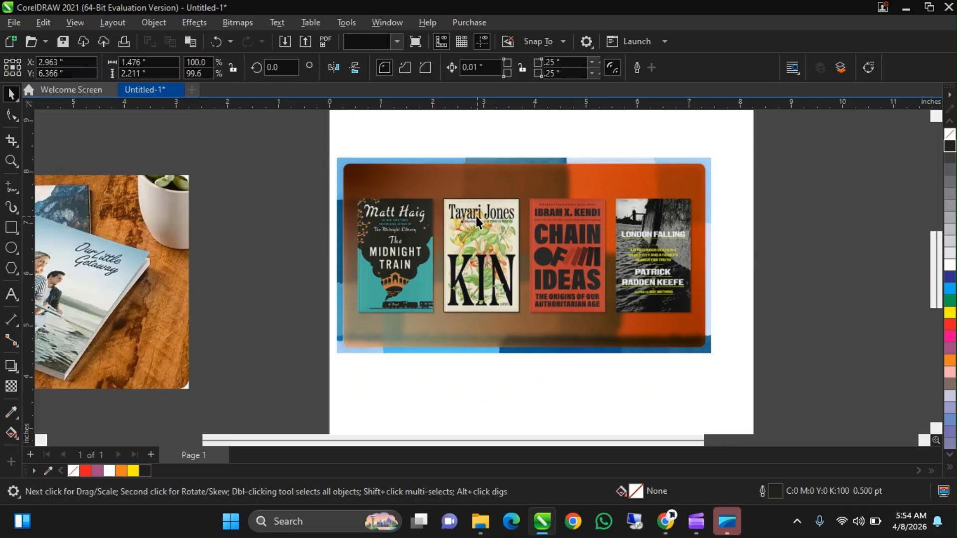
left_click(624, 192)
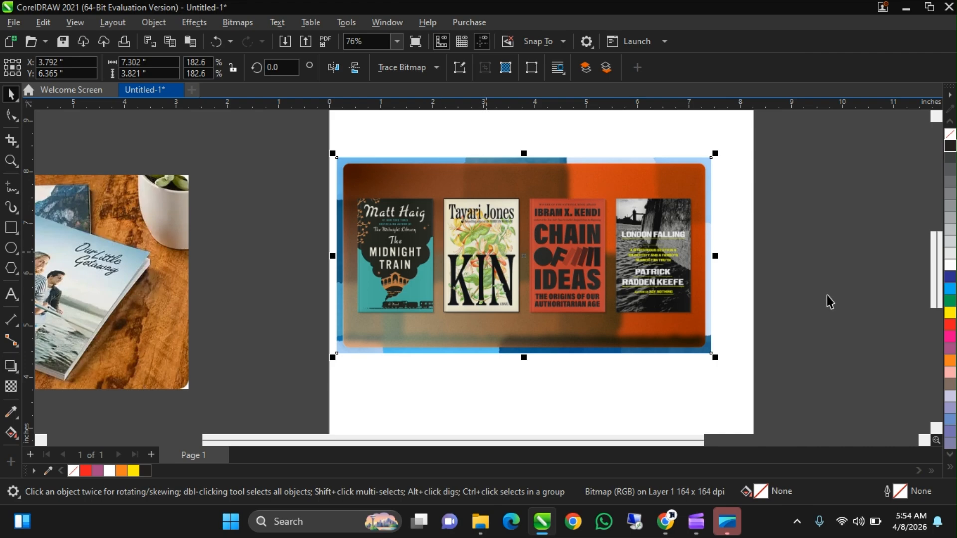
left_click(507, 232)
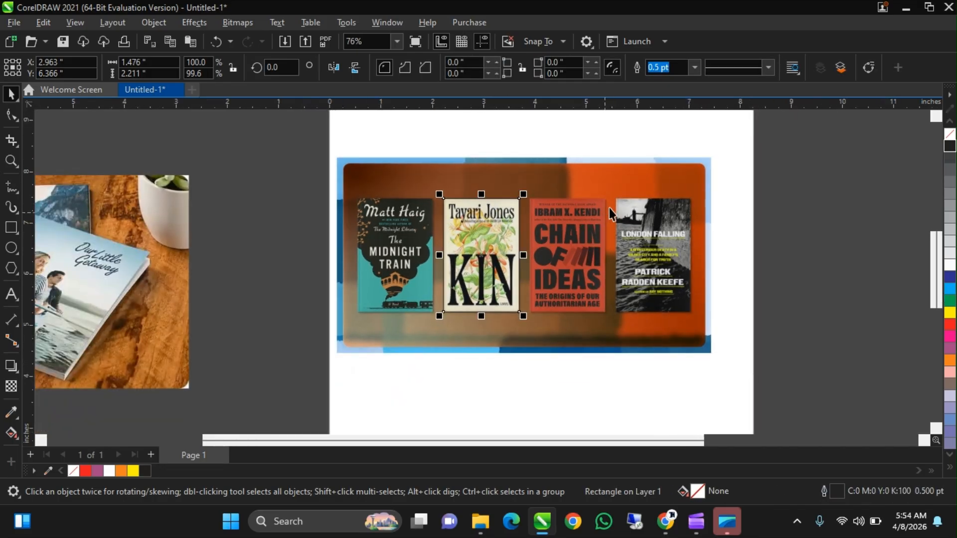
left_click(615, 193)
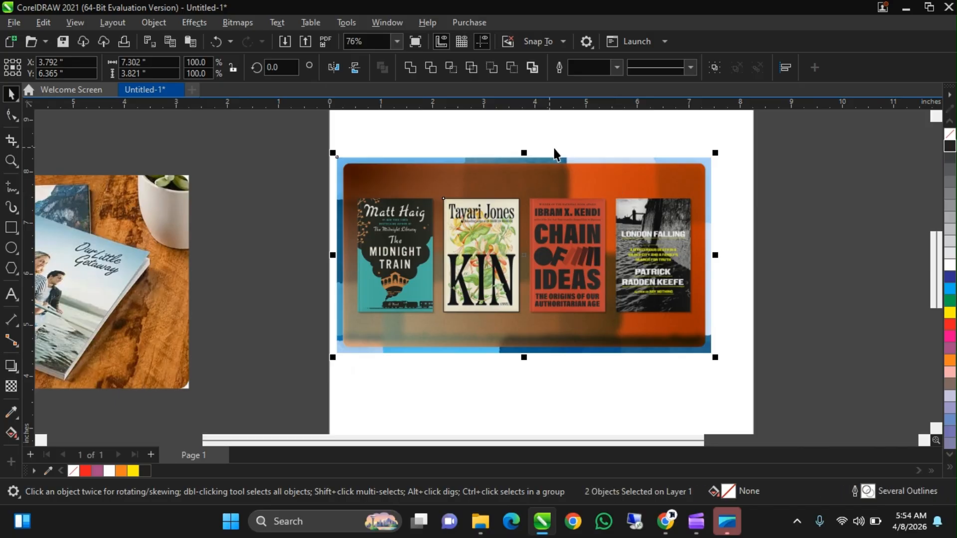
left_click(448, 68)
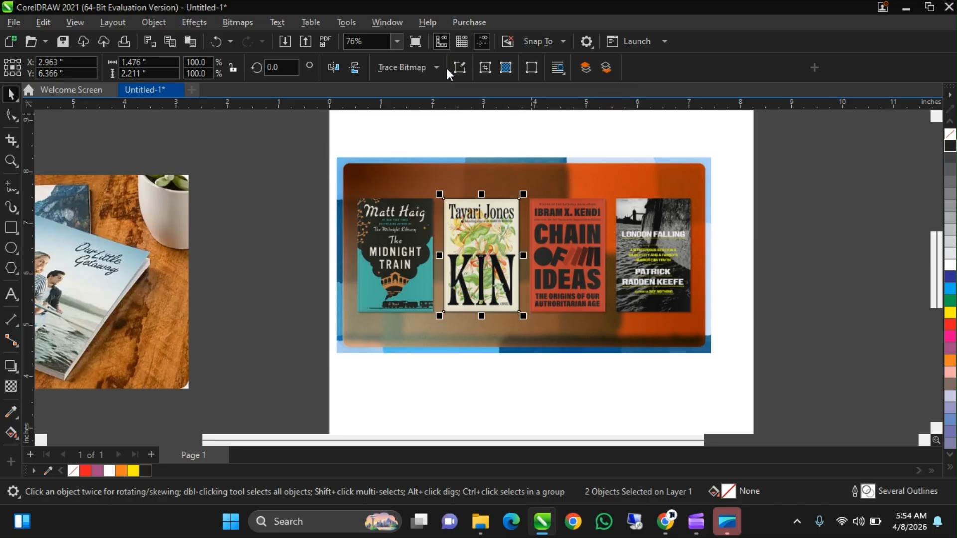
Move the outline rectangle off the page's right side and place the cut-out KIN cover below it.
left_click(755, 218)
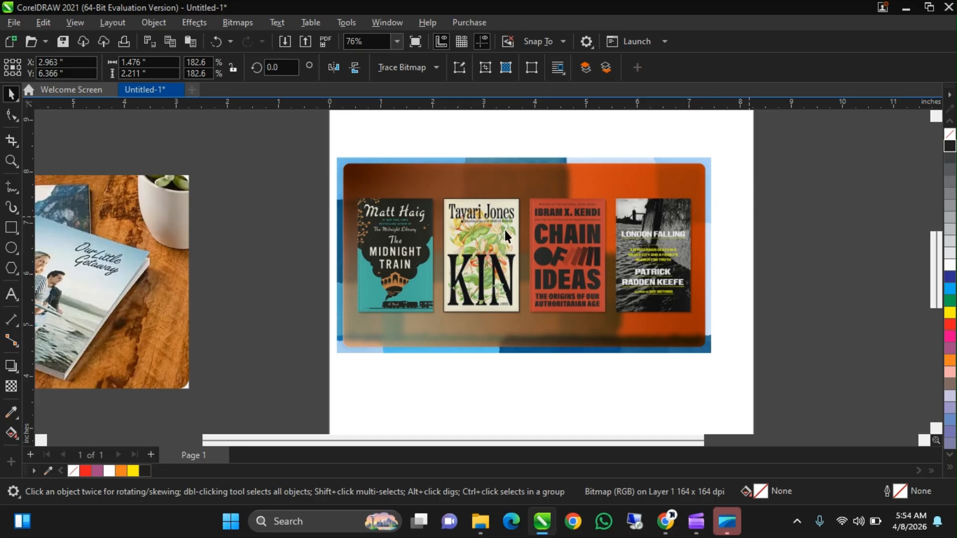
left_click(846, 241)
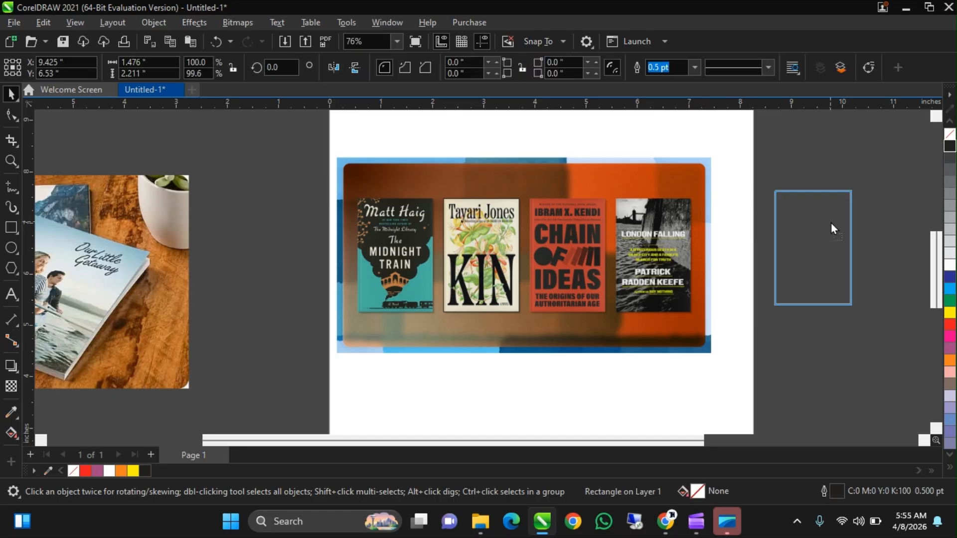
left_click_drag(831, 222, 831, 220)
left_click_drag(489, 238, 820, 357)
Shift the original book-covers image aside and delete it together with the leftover rectangle.
left_click_drag(487, 172, 373, 192)
scroll(548, 250, "down", 1)
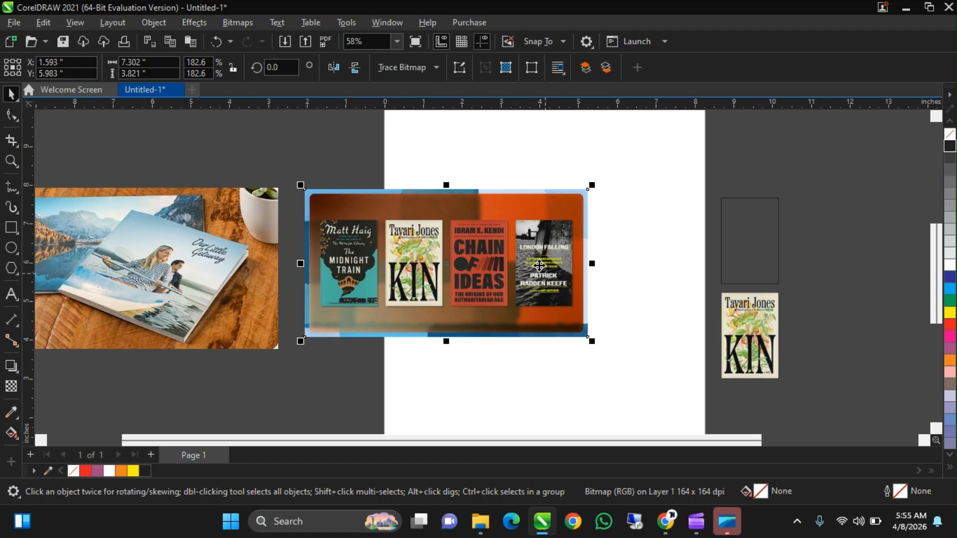
scroll(548, 270, "down", 1)
key("Delete")
scroll(701, 259, "up", 1)
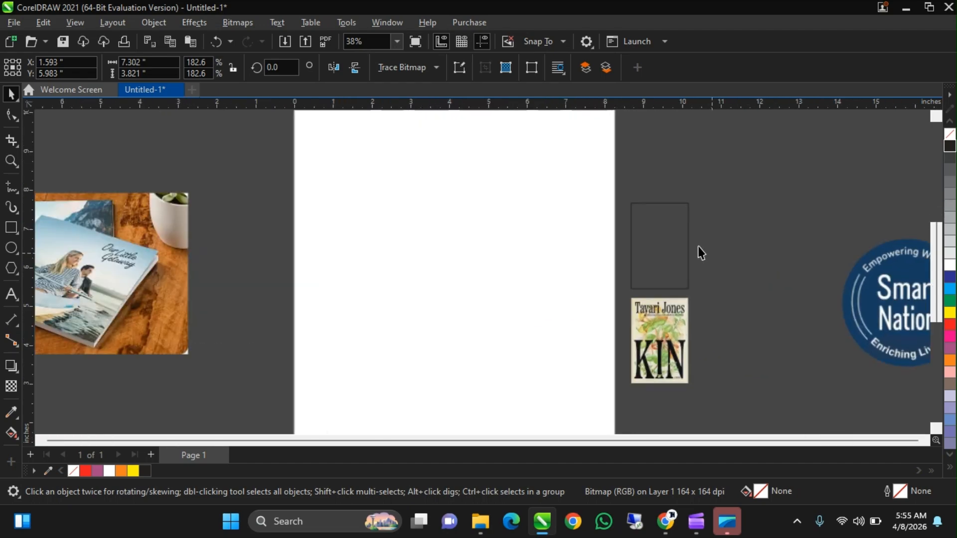
left_click(668, 241)
key("Delete")
scroll(609, 310, "down", 1)
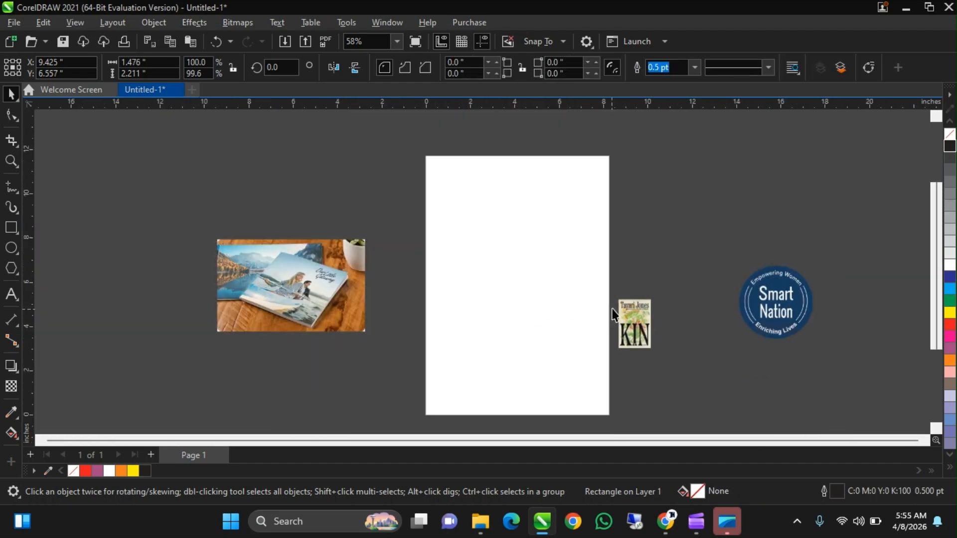
Move the KIN cut-out near the Smart Nation badge and enlarge it proportionally to about 2.153 by 3.225 inches.
left_click(669, 279)
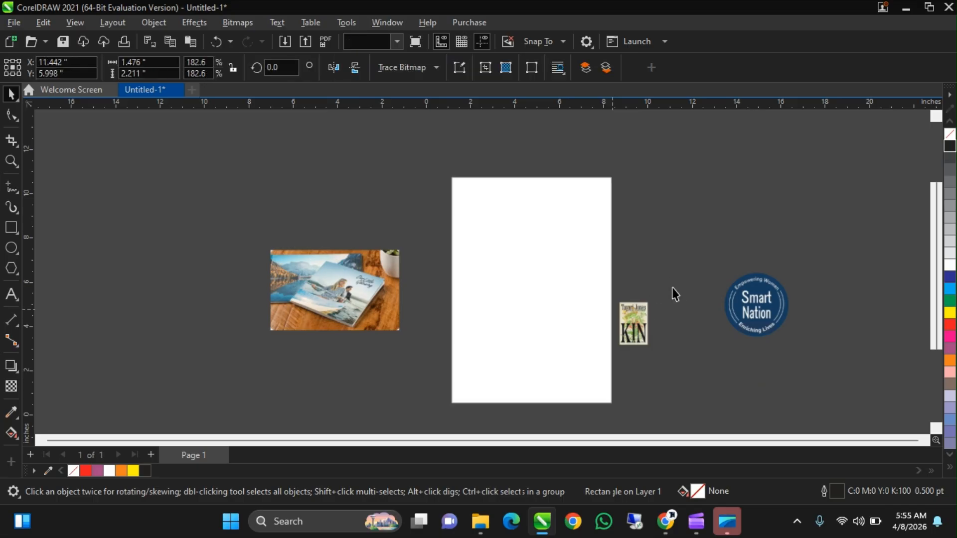
key("Escape")
key("Escape")
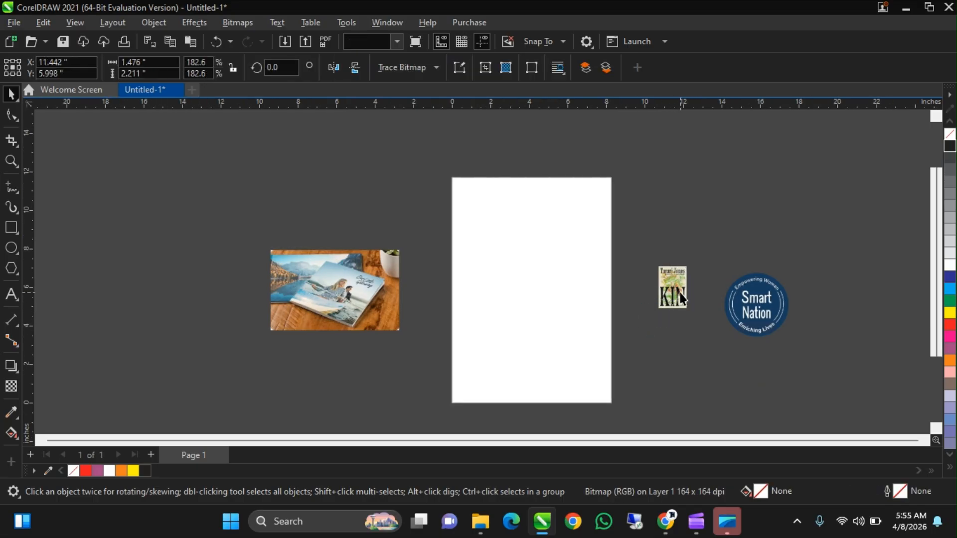
left_click(681, 303)
scroll(681, 303, "up", 1)
scroll(685, 304, "up", 1)
left_click_drag(692, 315, 713, 363)
scroll(684, 304, "up", 3)
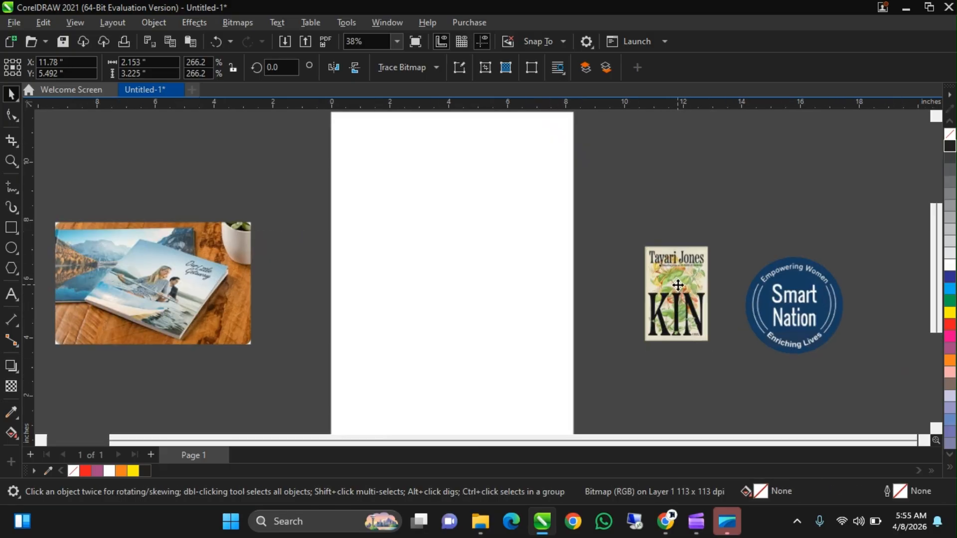
scroll(677, 285, "down", 2)
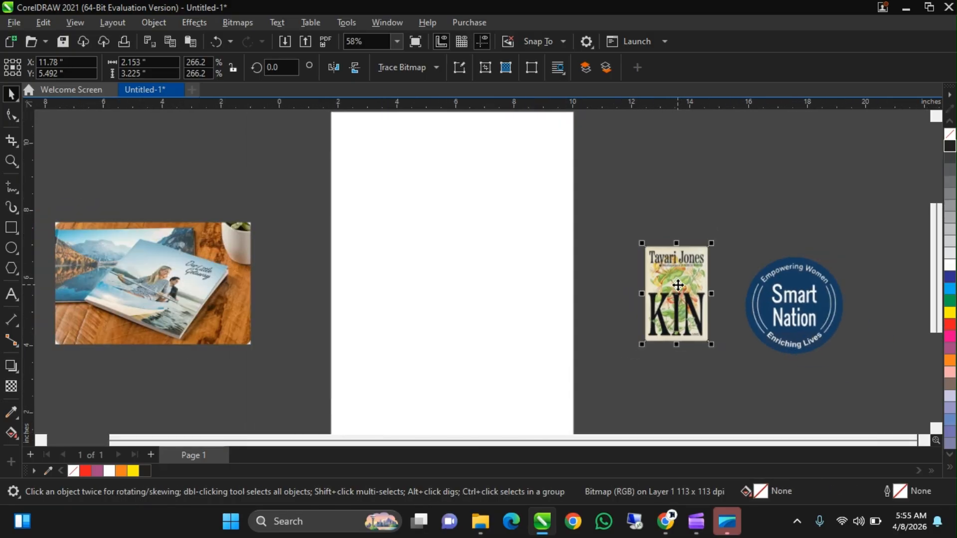
Move the KIN cut-out close against the left side of the Smart Nation badge and clear the selection.
left_click(765, 192)
scroll(784, 306, "down", 5)
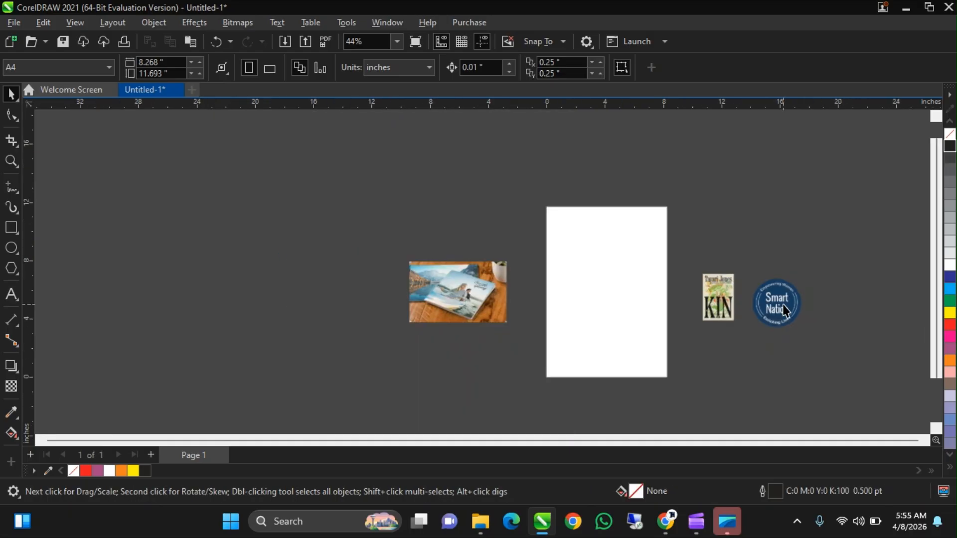
scroll(782, 309, "up", 3)
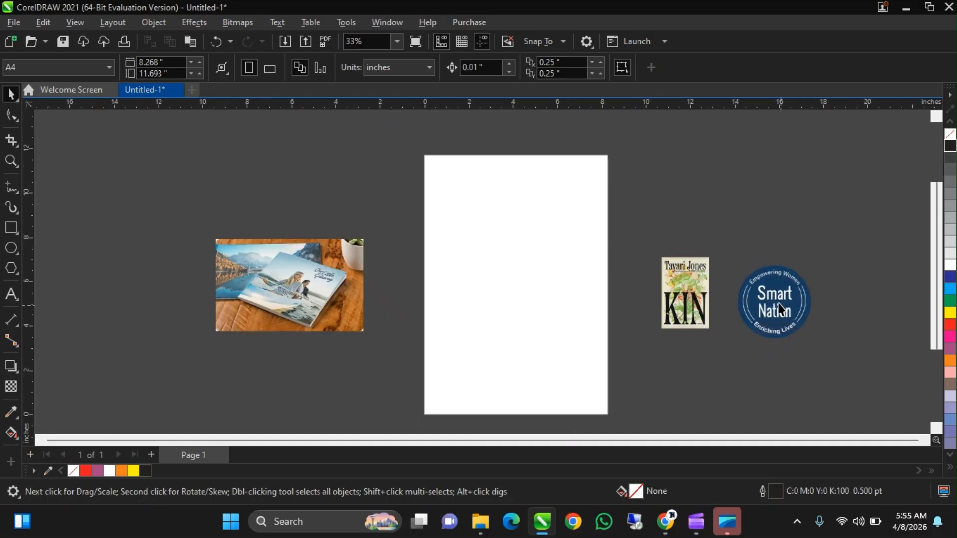
left_click(751, 291)
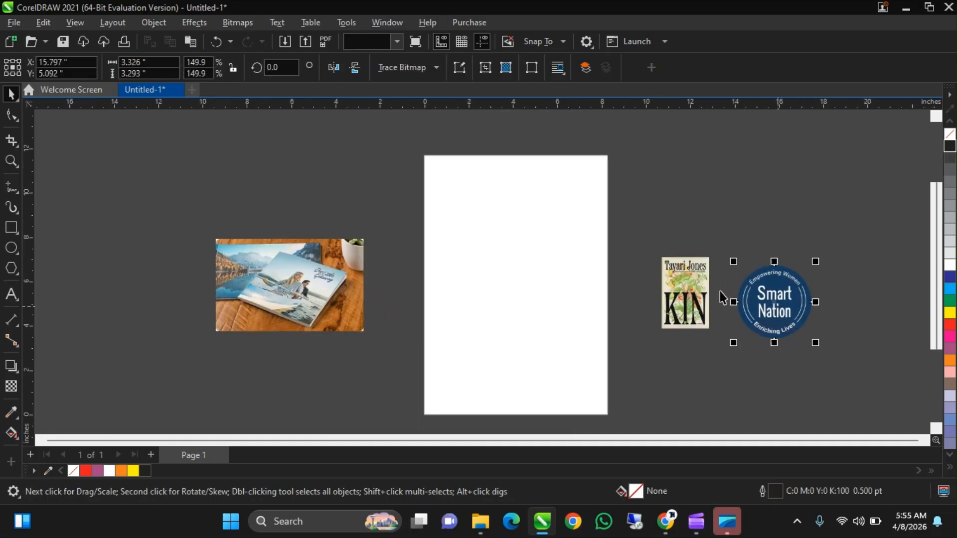
left_click(699, 287)
left_click_drag(699, 285, 708, 294)
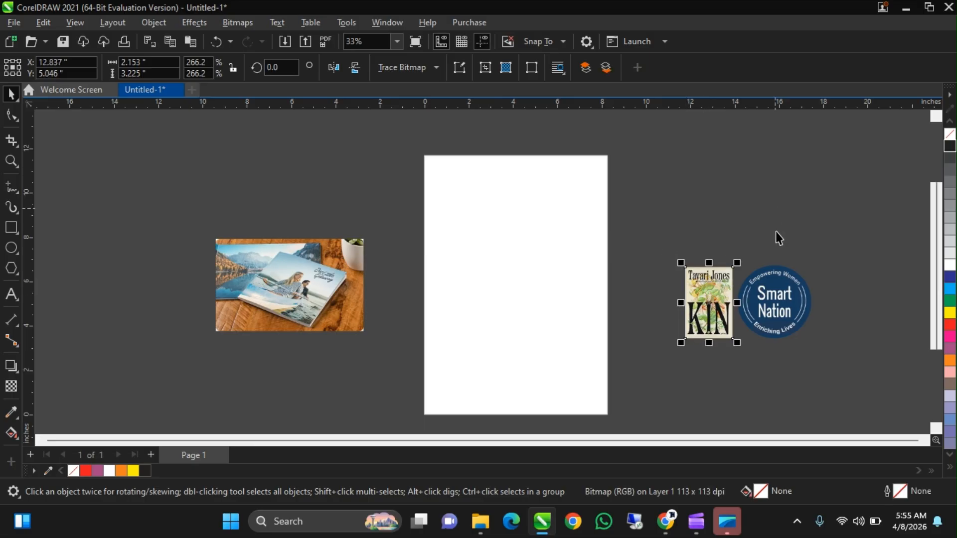
left_click(776, 285)
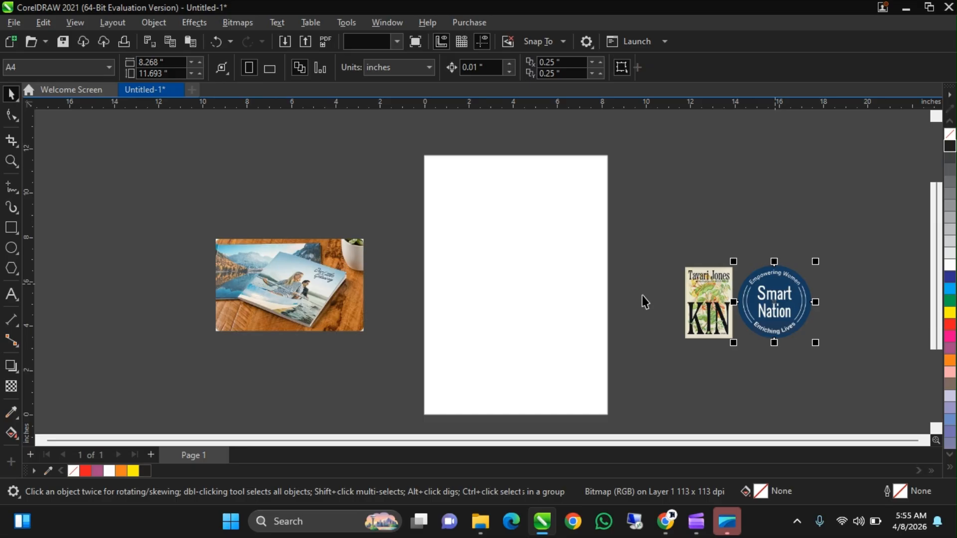
left_click(688, 238)
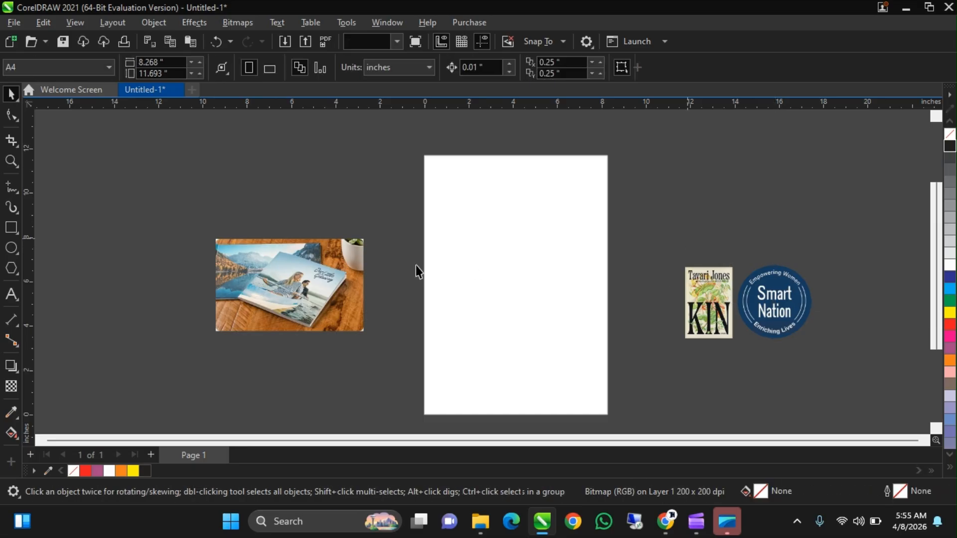
Move the photo of the two travel books onto the page, centring it across the page's width.
left_click(270, 263)
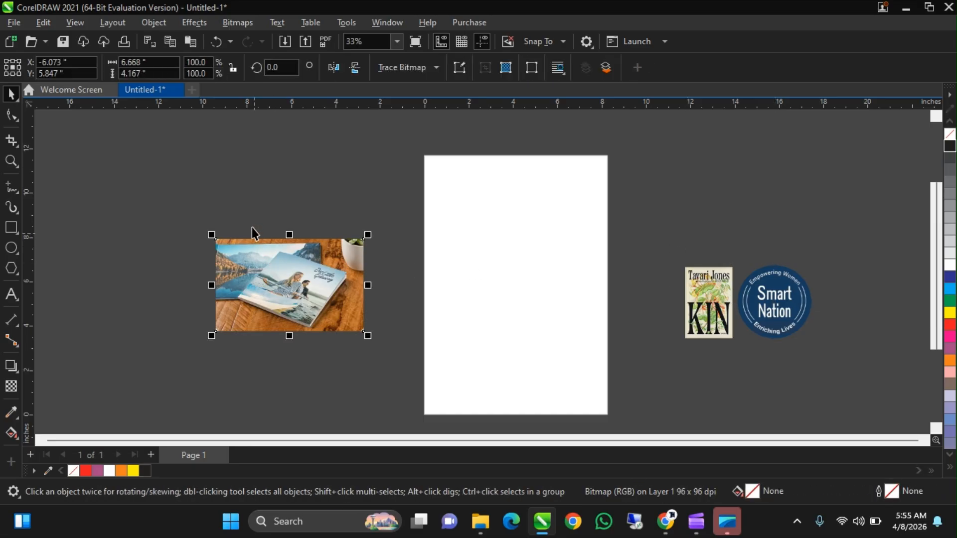
scroll(309, 275, "up", 1)
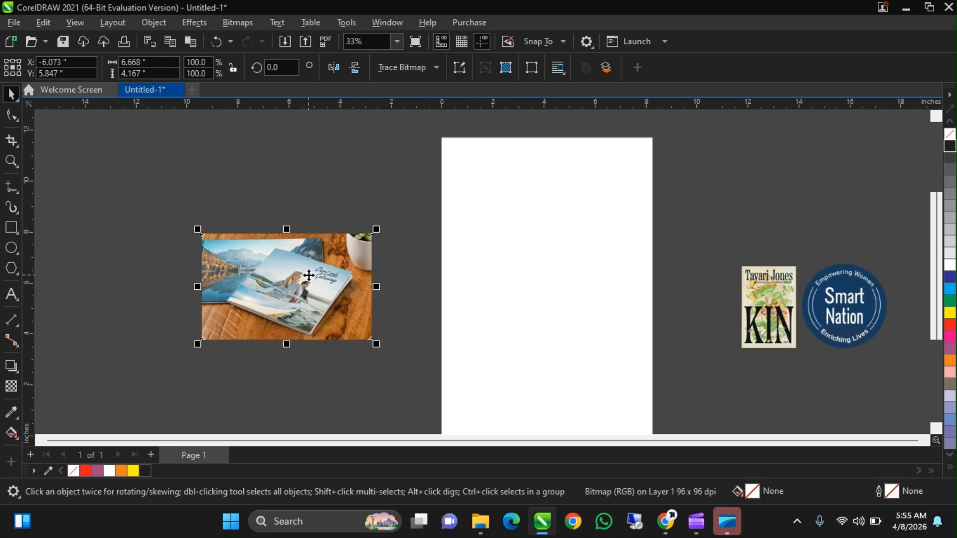
left_click_drag(281, 267, 539, 289)
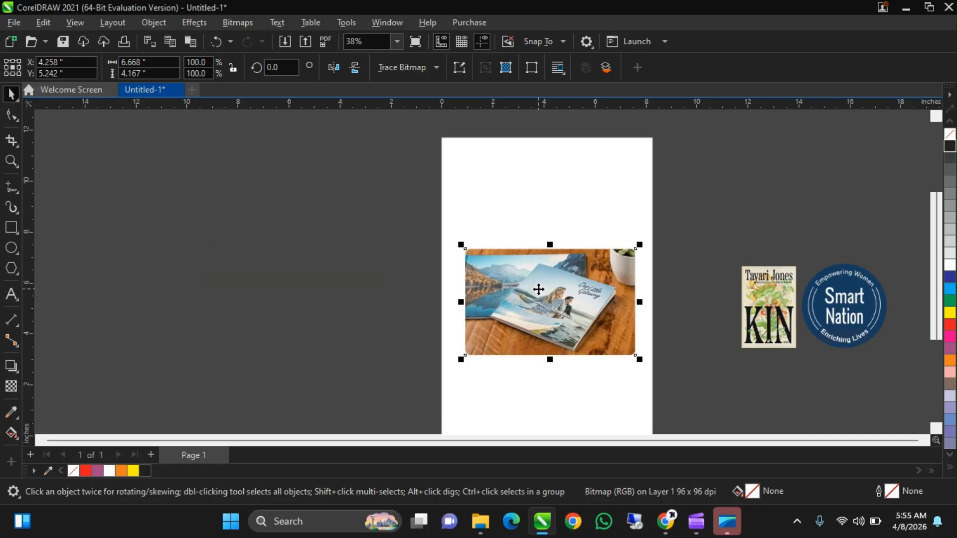
With the 2-Point Line tool, trace the rear book's upper-left corner using two connected segments, about 0.04 and 0.12 inch long.
scroll(539, 289, "up", 2)
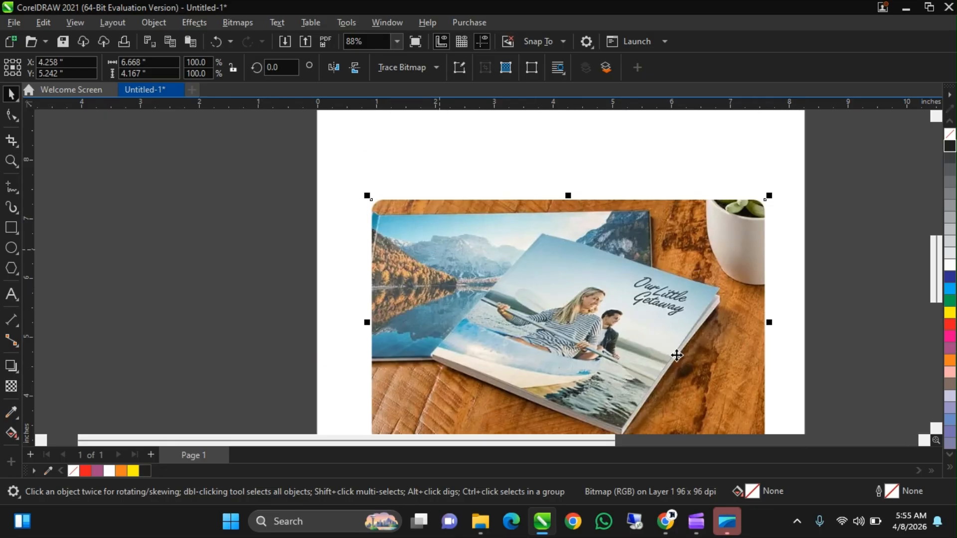
scroll(673, 202, "down", 1)
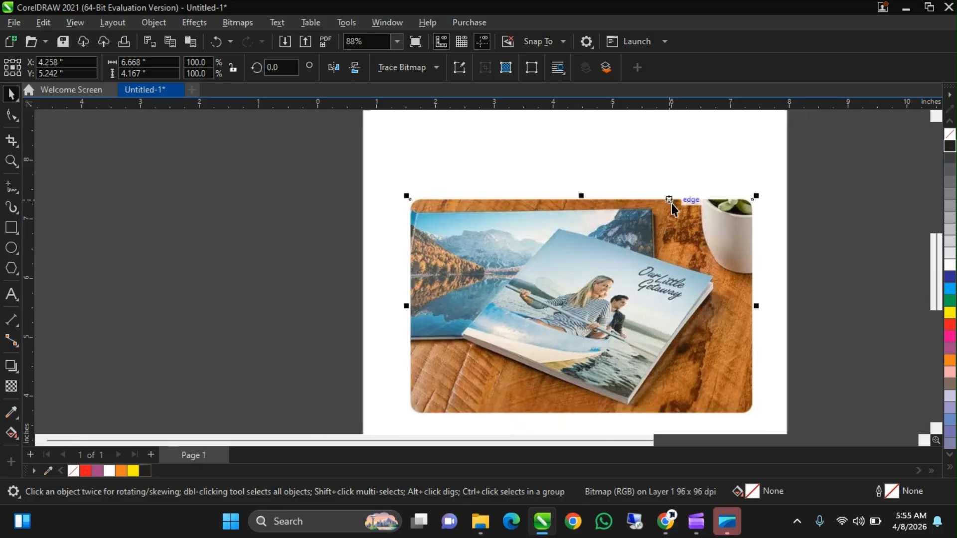
scroll(708, 345, "up", 1)
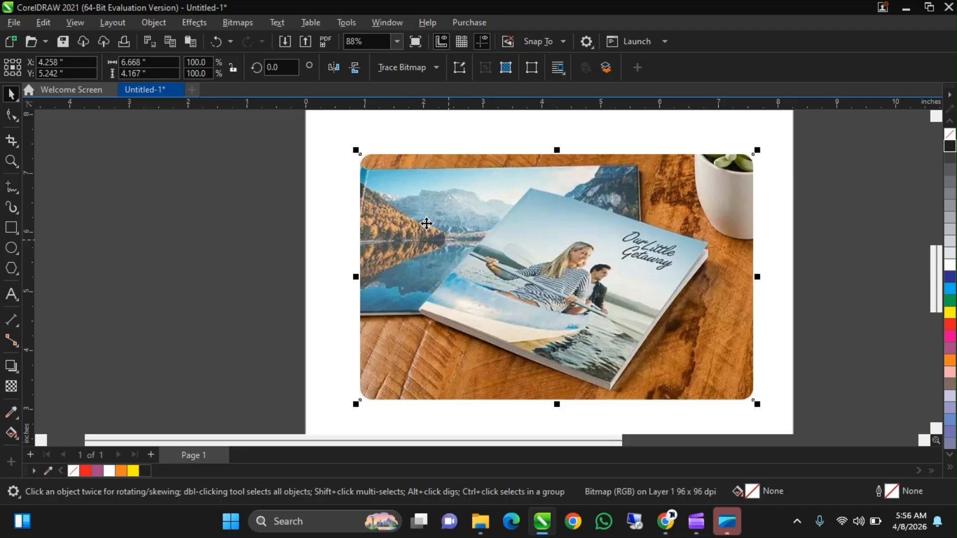
scroll(331, 226, "down", 1)
scroll(500, 249, "up", 1)
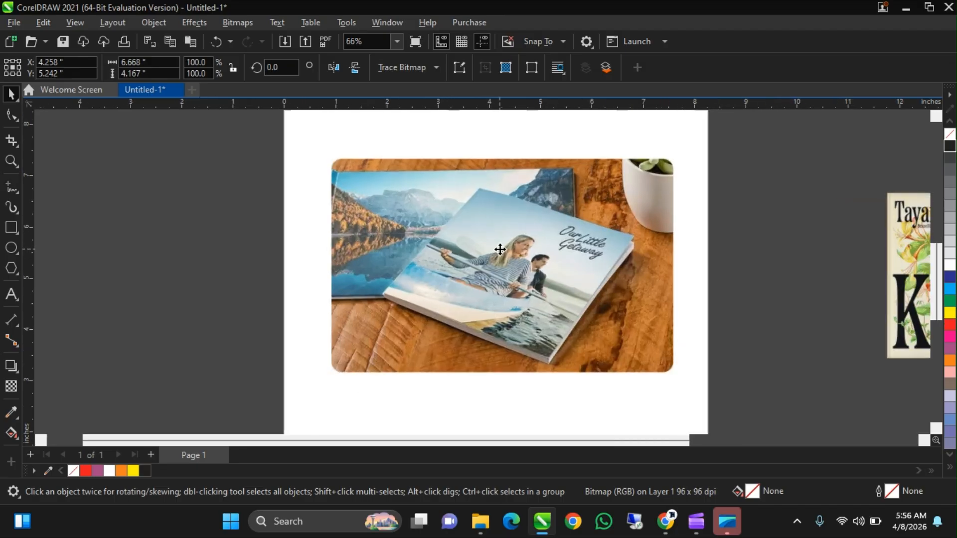
scroll(500, 249, "up", 1)
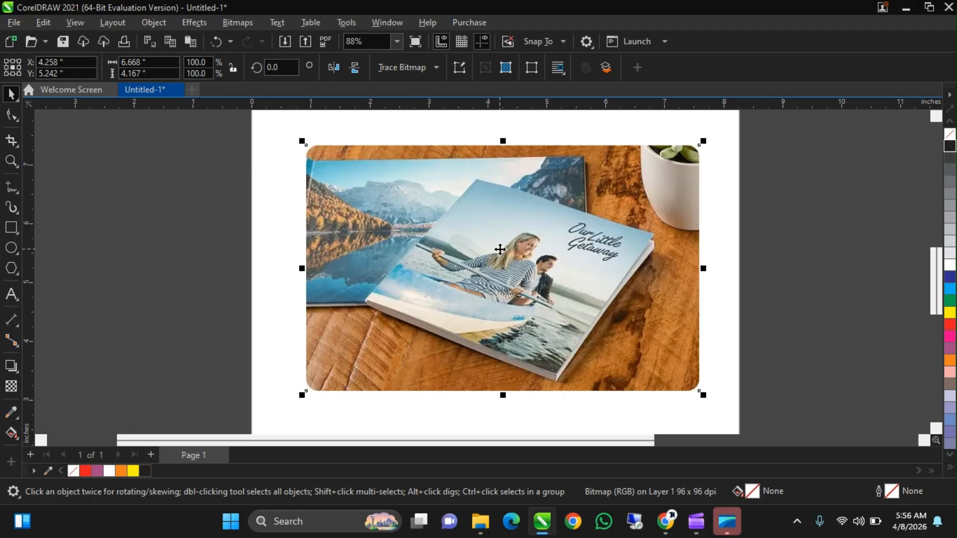
left_click(16, 184)
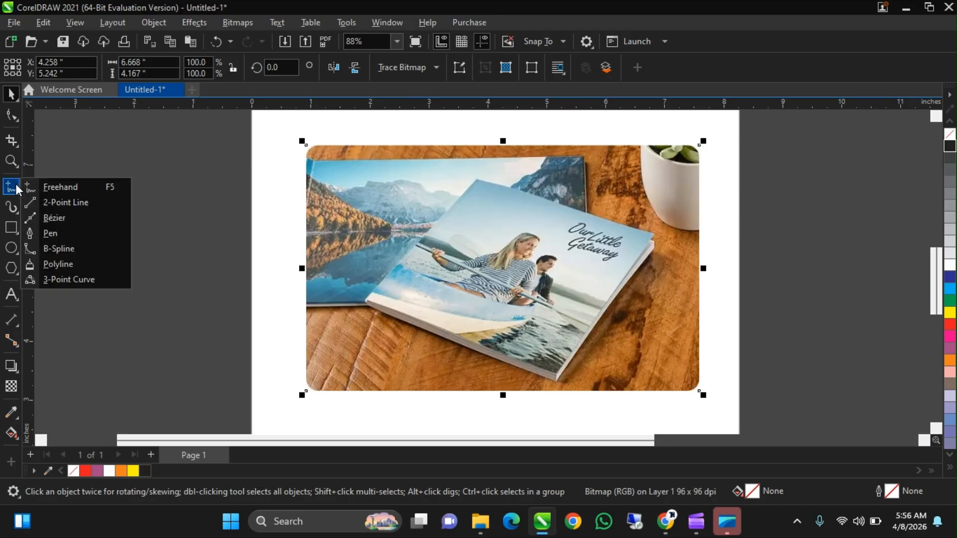
left_click(61, 203)
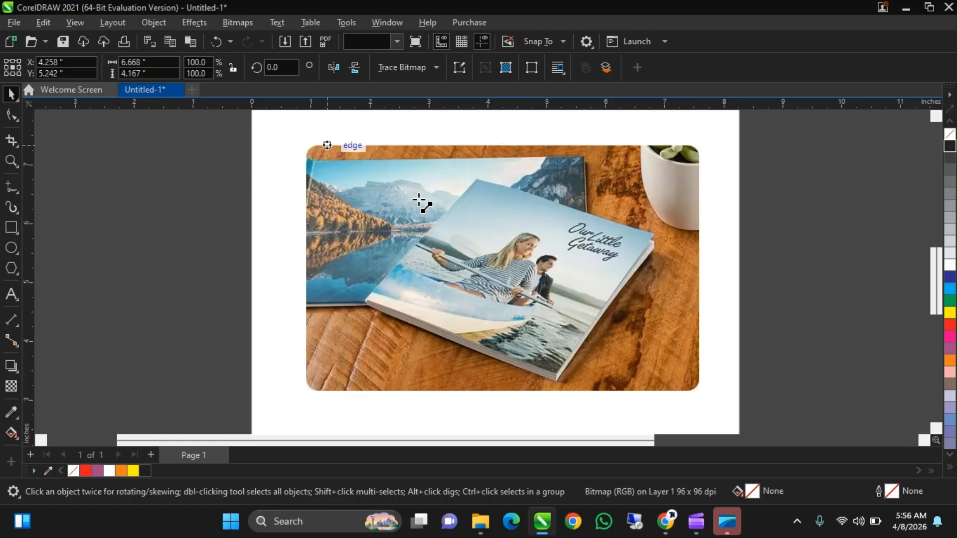
scroll(397, 158, "up", 3)
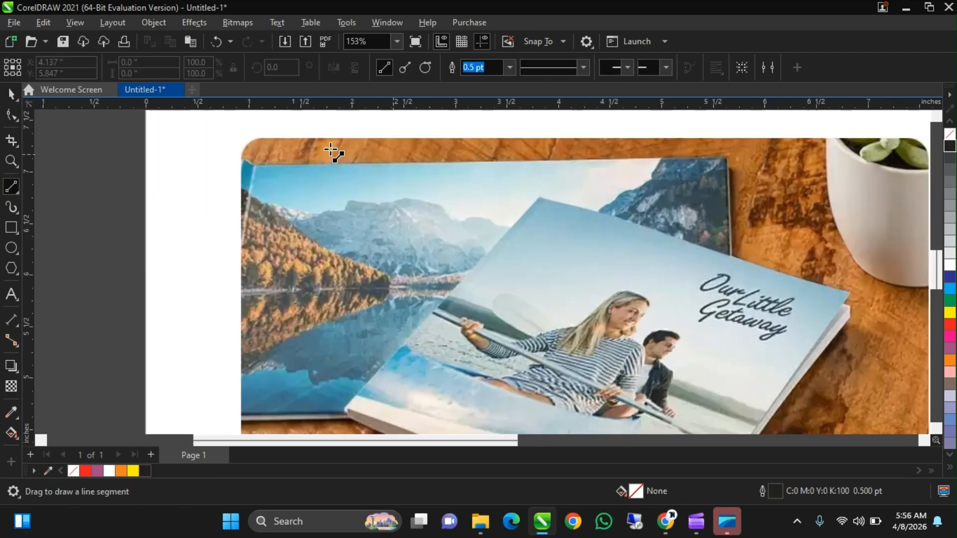
scroll(243, 159, "up", 2)
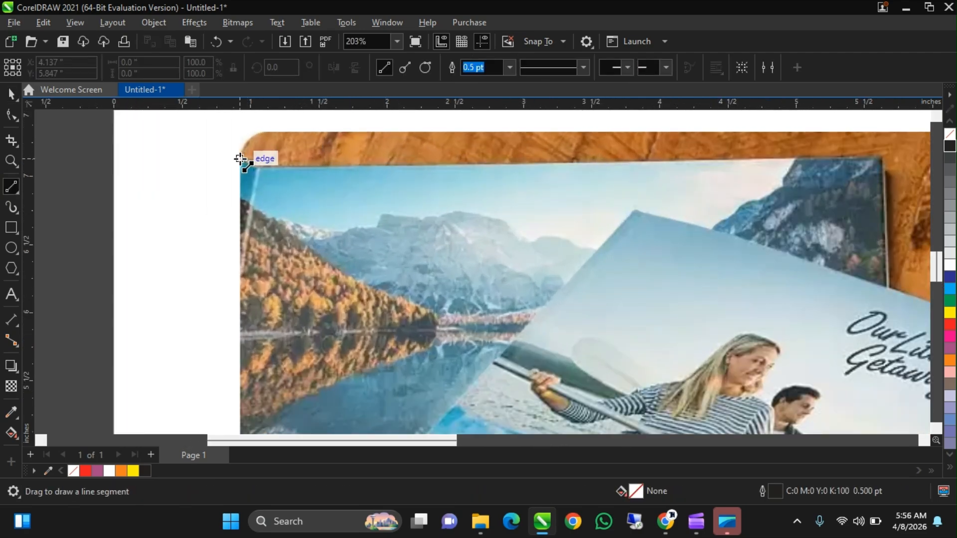
scroll(244, 161, "up", 4)
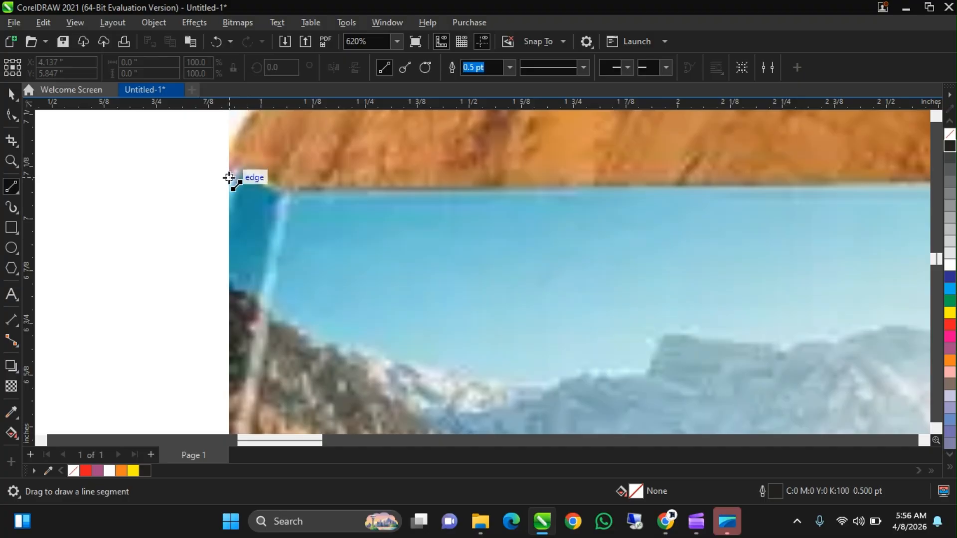
left_click_drag(237, 177, 243, 172)
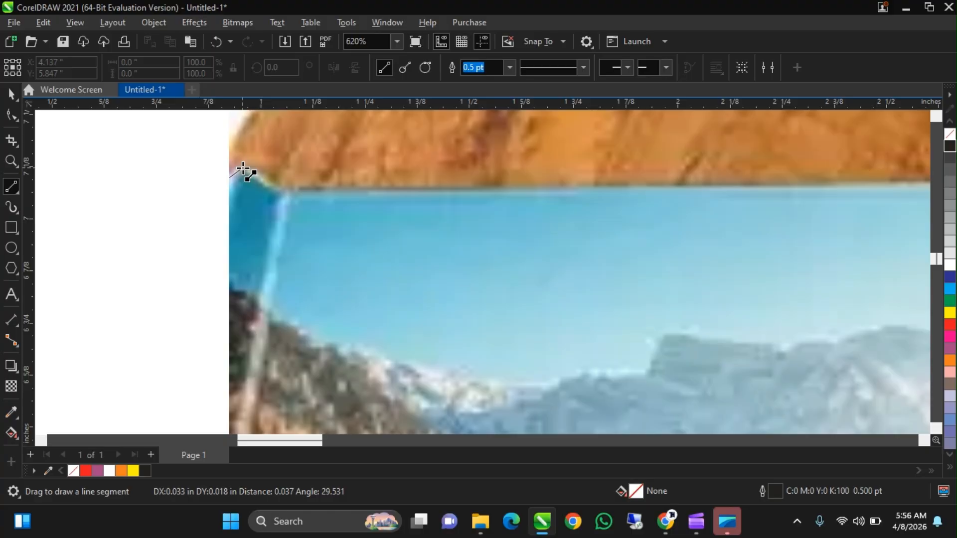
left_click_drag(243, 168, 286, 189)
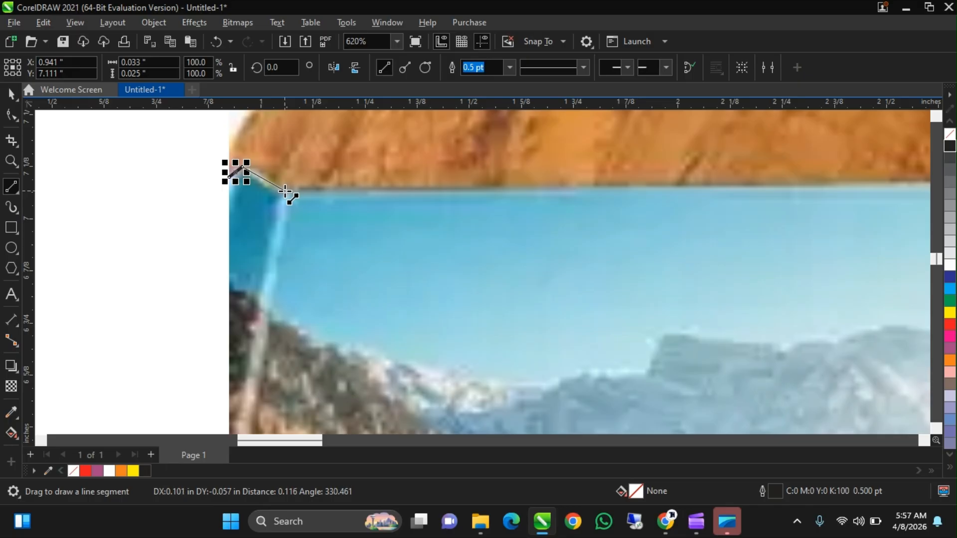
Continue the outline along the rear book's top edge and add a short slanted segment at its upper-right corner.
left_click_drag(284, 191, 806, 159)
scroll(805, 160, "down", 4)
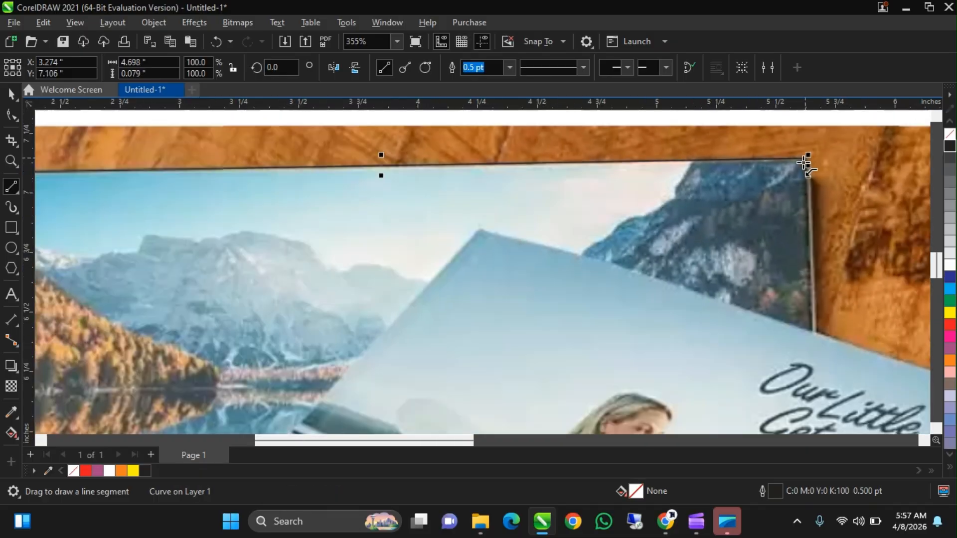
scroll(804, 164, "down", 2)
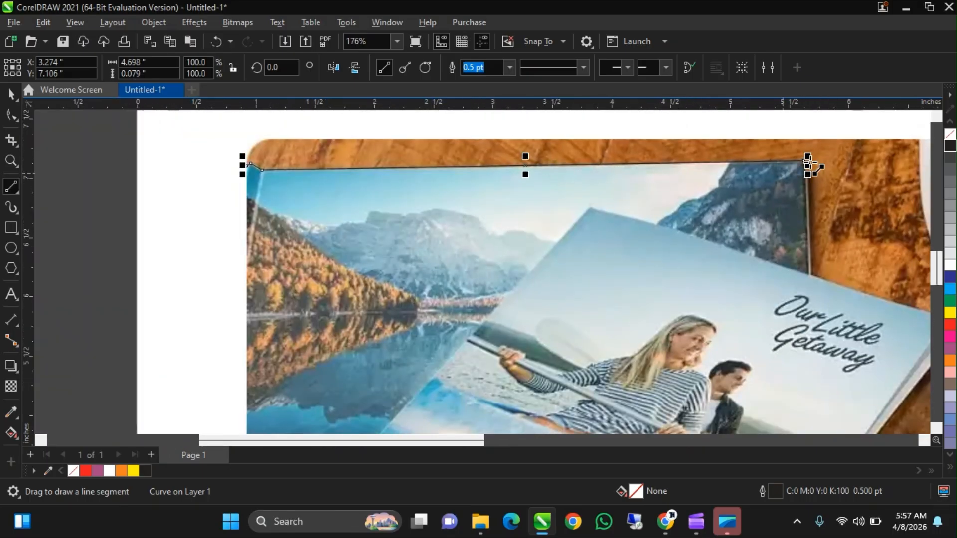
scroll(807, 168, "up", 2)
scroll(808, 169, "up", 6)
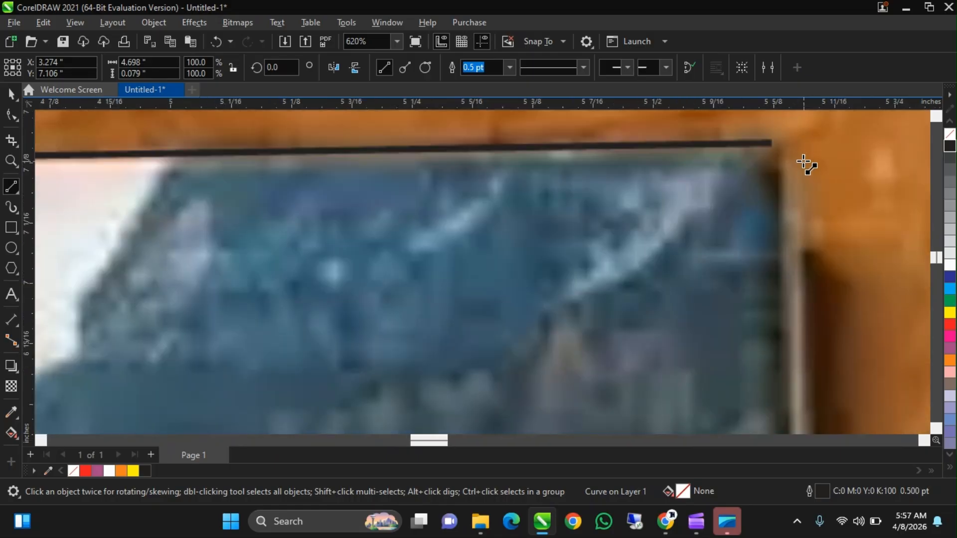
scroll(776, 144, "up", 4)
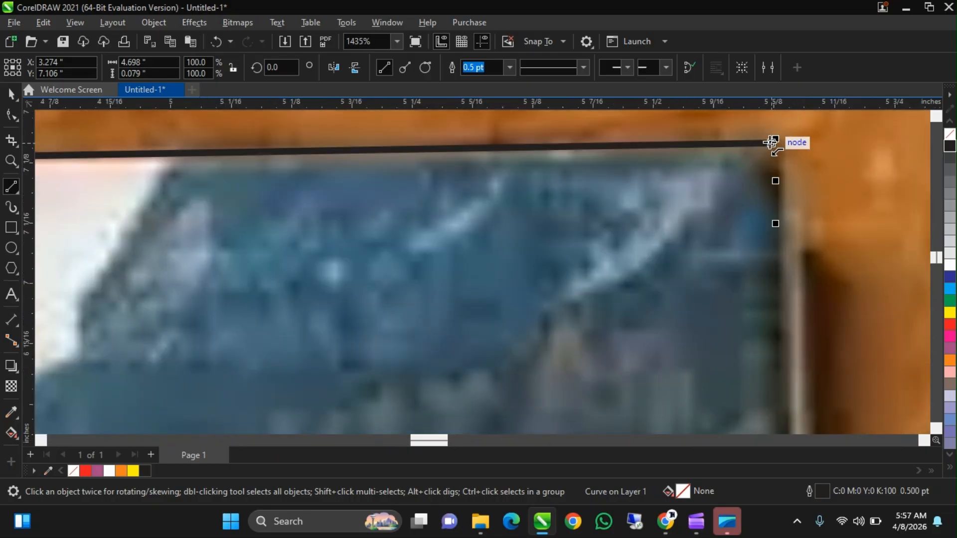
left_click_drag(773, 144, 799, 188)
Extend the outline down the rear book's right edge to where it meets the front book's cover.
scroll(799, 188, "down", 1)
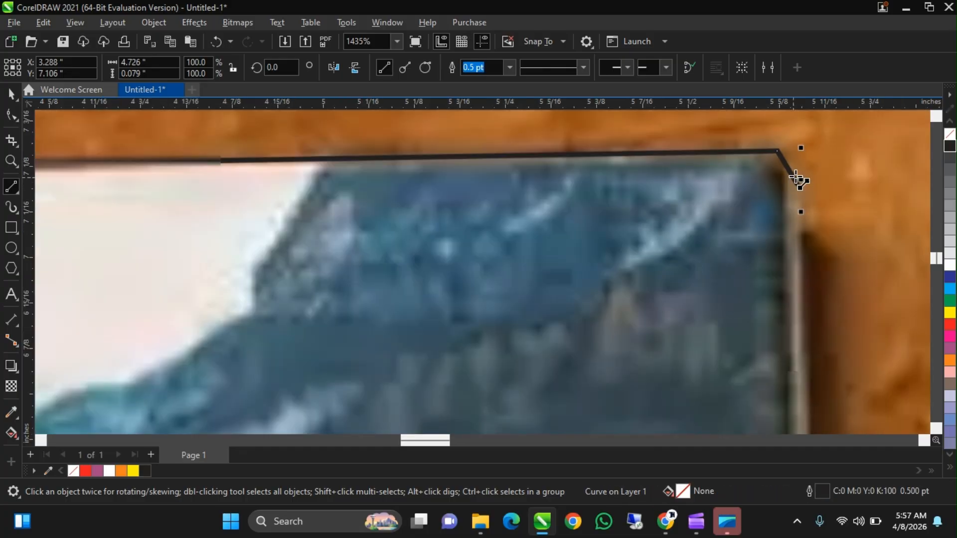
scroll(796, 180, "down", 4)
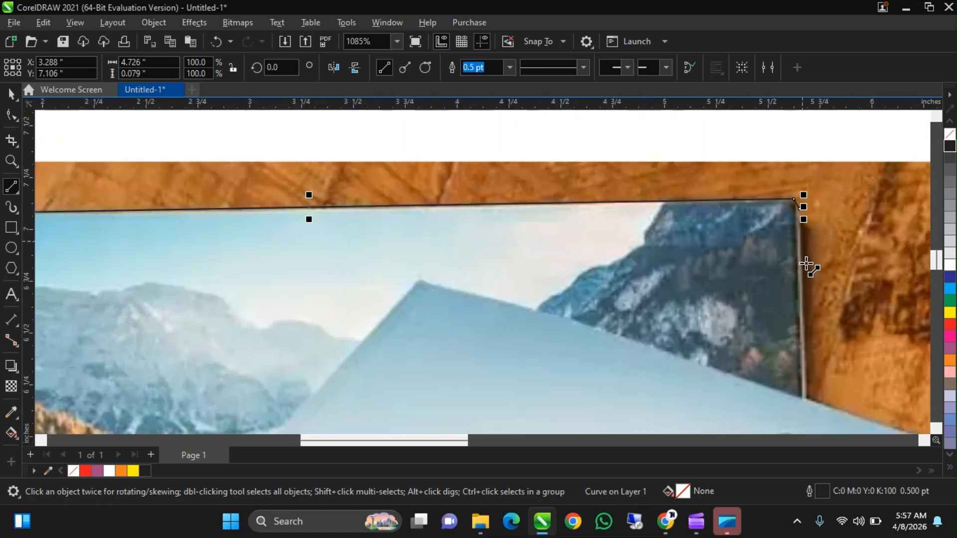
scroll(811, 249, "down", 2)
scroll(785, 211, "up", 4)
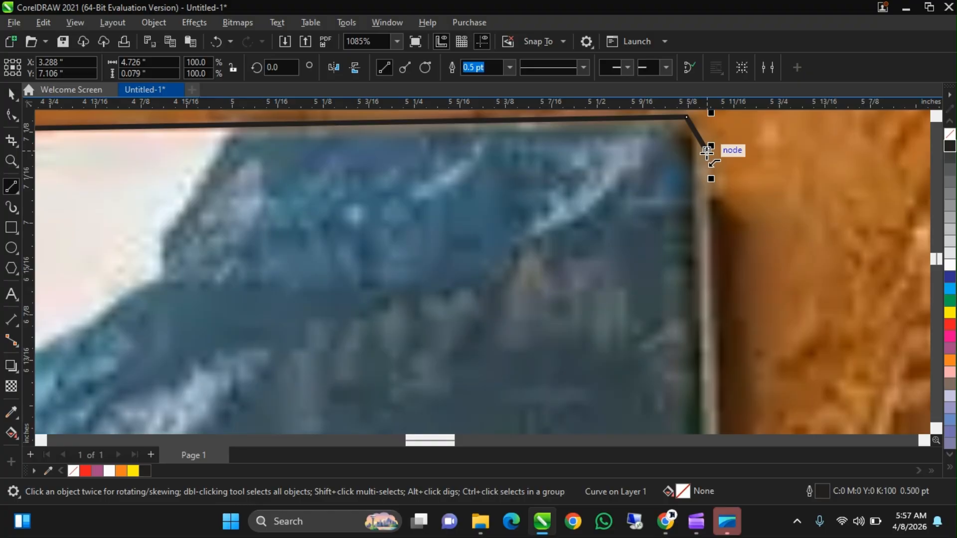
left_click_drag(707, 151, 731, 402)
Extend the outline from that meeting point along the "Our Little Getaway" book's upper edge to its right corner.
scroll(696, 372, "down", 5)
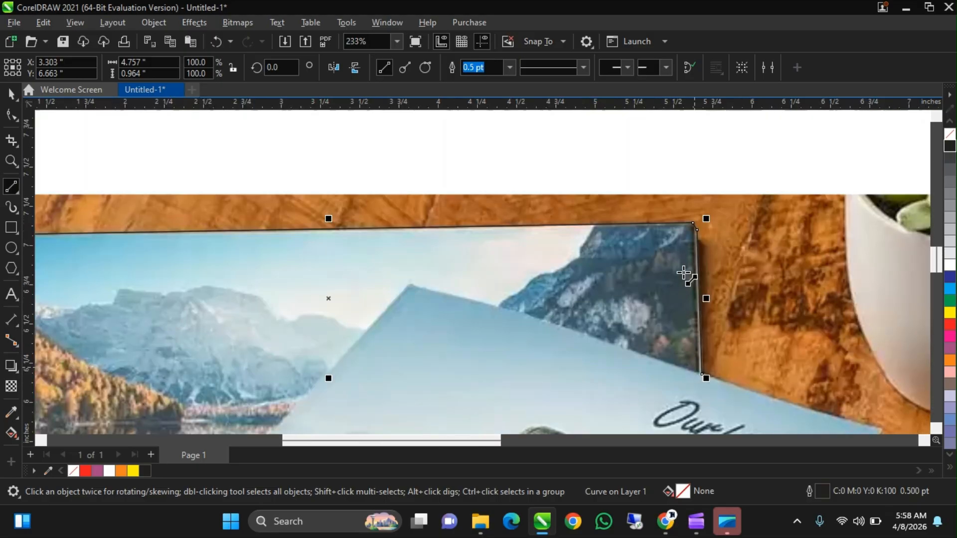
scroll(688, 274, "down", 2)
scroll(780, 428, "up", 3)
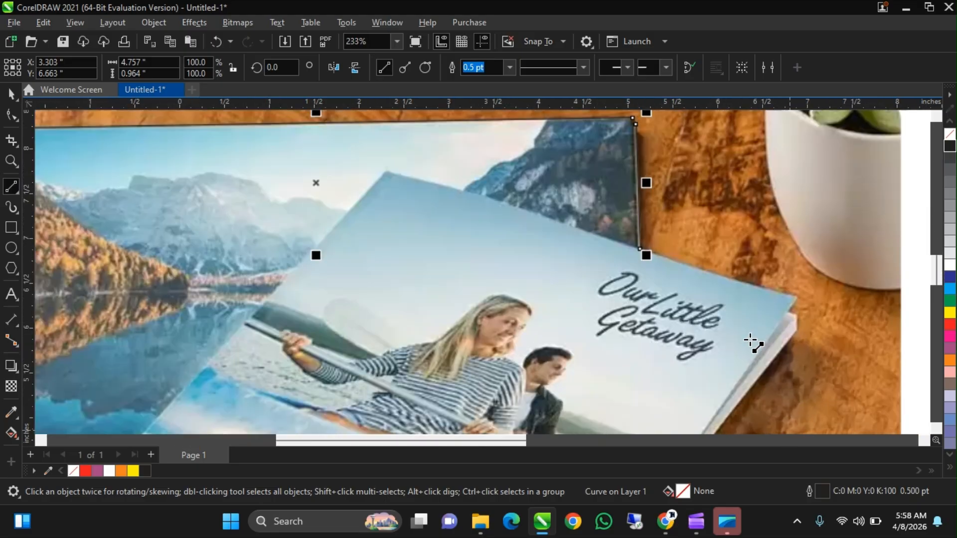
scroll(826, 282, "up", 1)
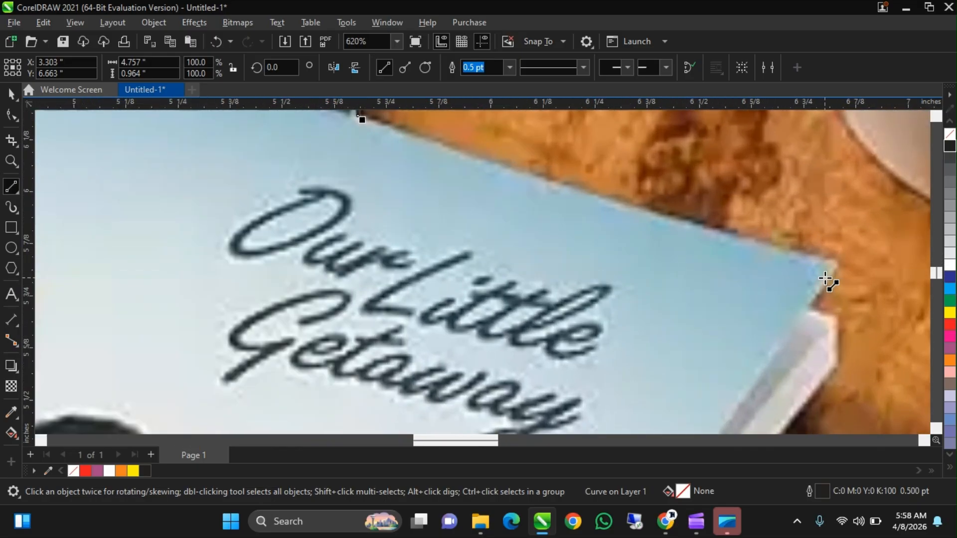
scroll(824, 303, "down", 2)
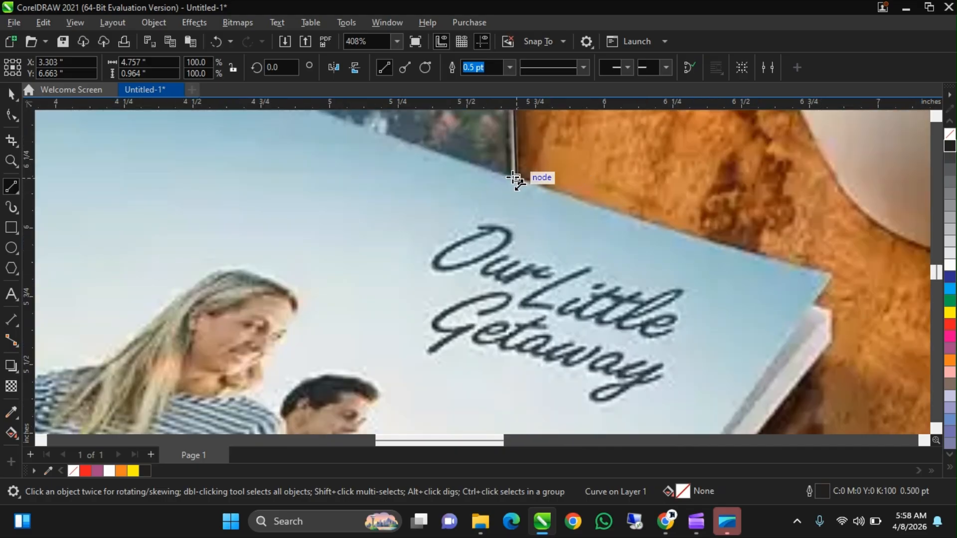
left_click(517, 179)
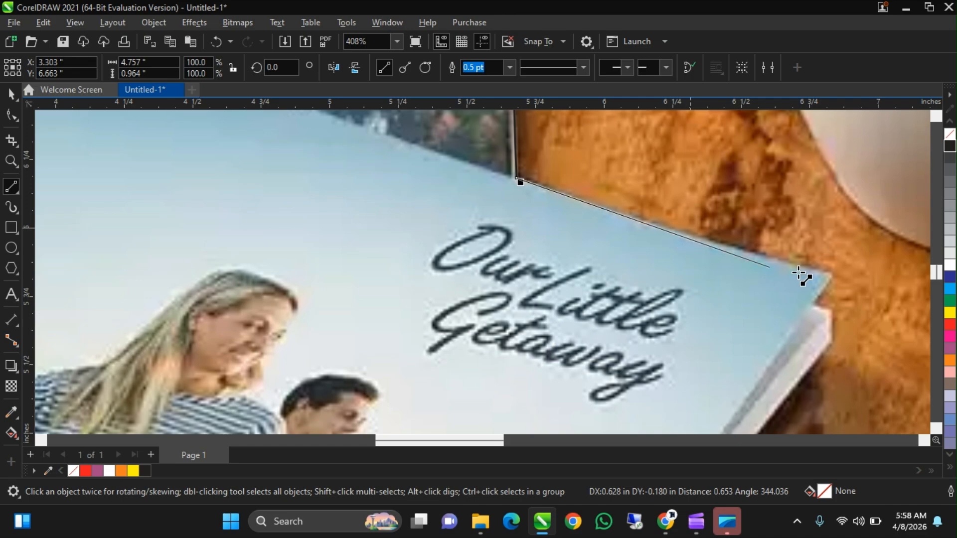
left_click(826, 276)
Continue the outline around the notched right corner of the "Our Little Getaway" book with three short connected segments.
scroll(830, 282, "up", 2)
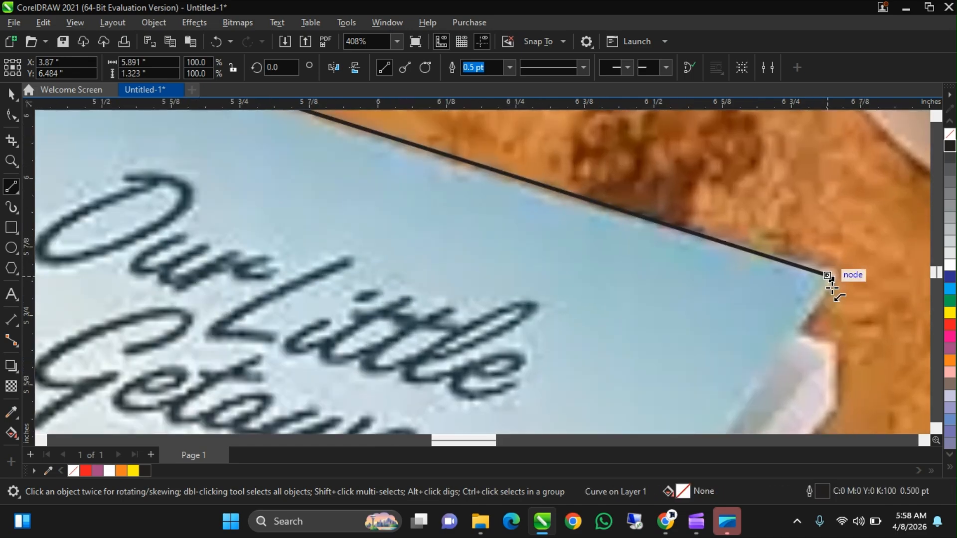
scroll(828, 277, "up", 3)
left_click(826, 270)
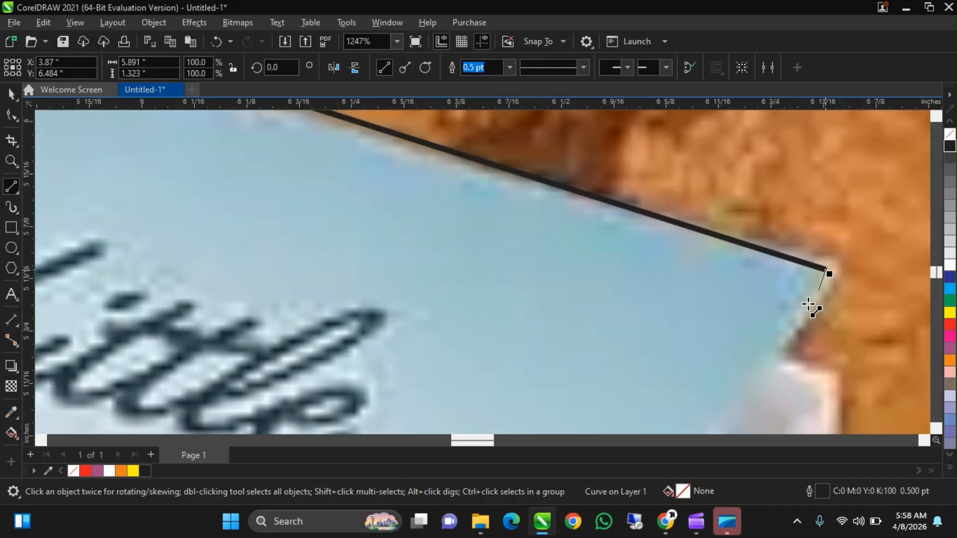
left_click(777, 349)
left_click(828, 375)
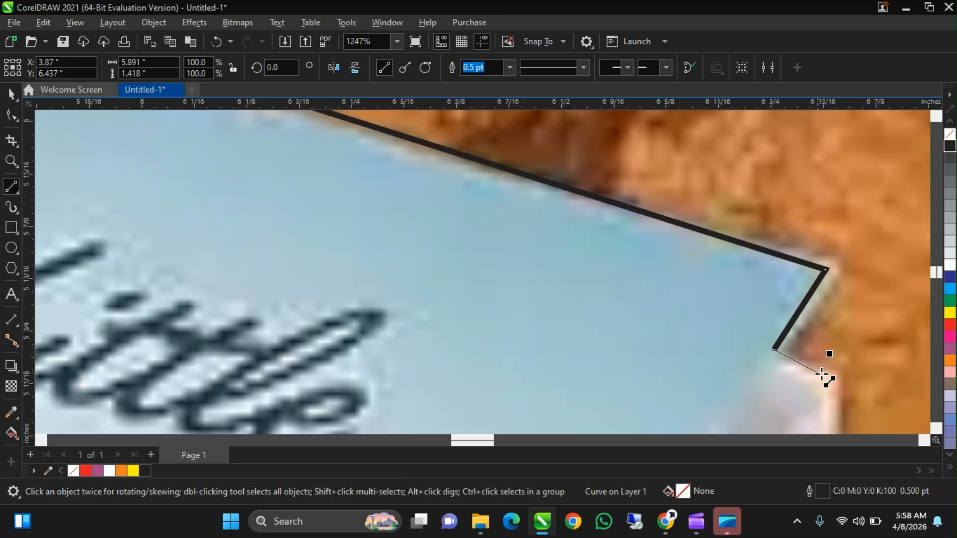
scroll(809, 345, "down", 5)
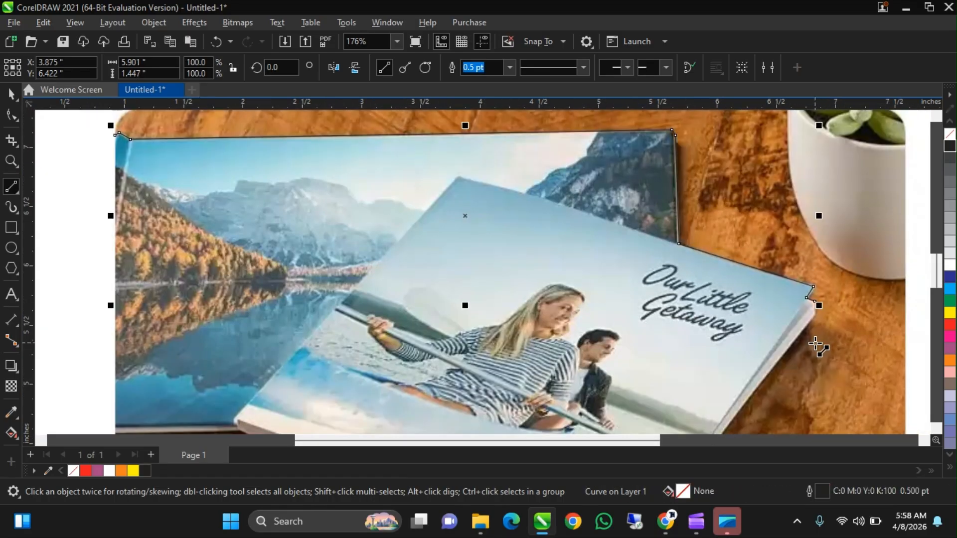
scroll(819, 324, "up", 5)
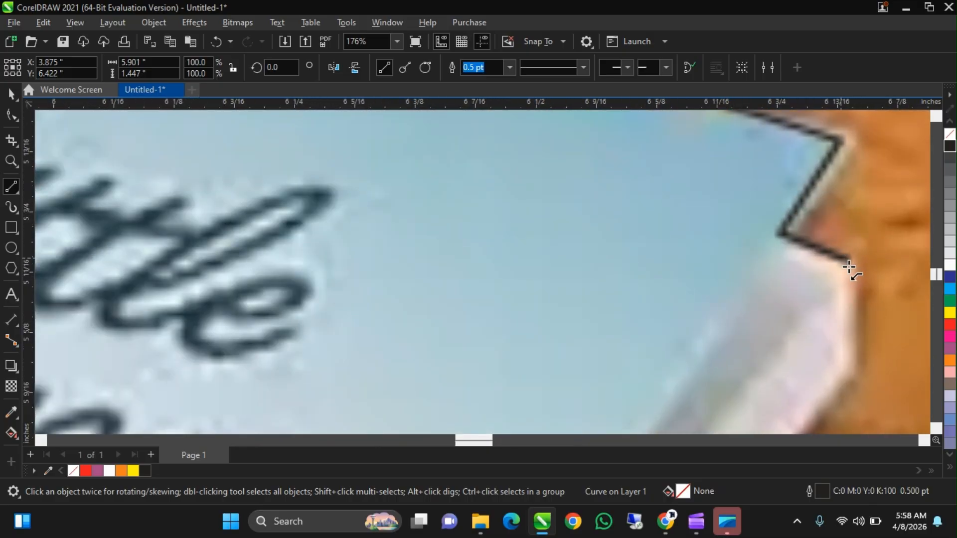
left_click_drag(849, 262, 851, 374)
Extend the outline down the front book's right page edge to its bottom corner using two connected segments.
scroll(841, 299, "down", 3)
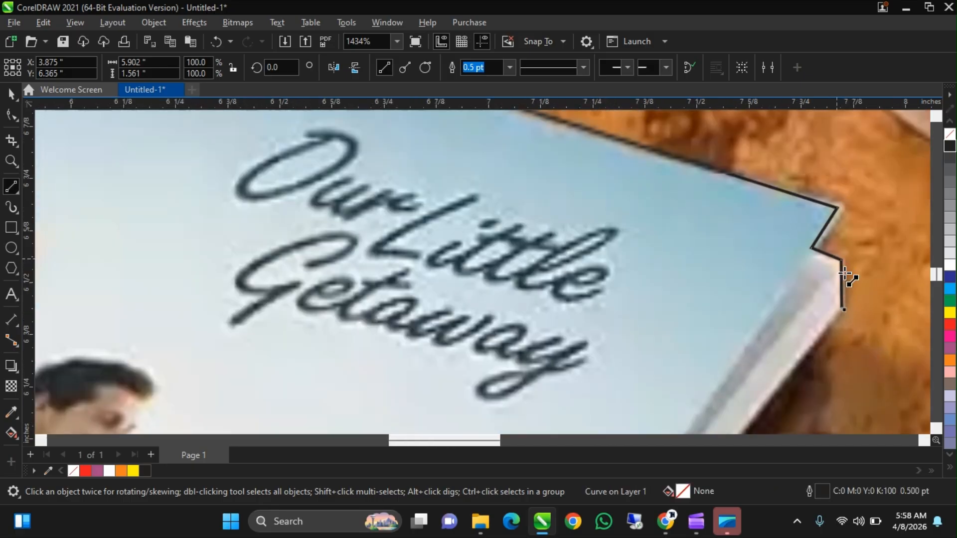
scroll(849, 297, "down", 2)
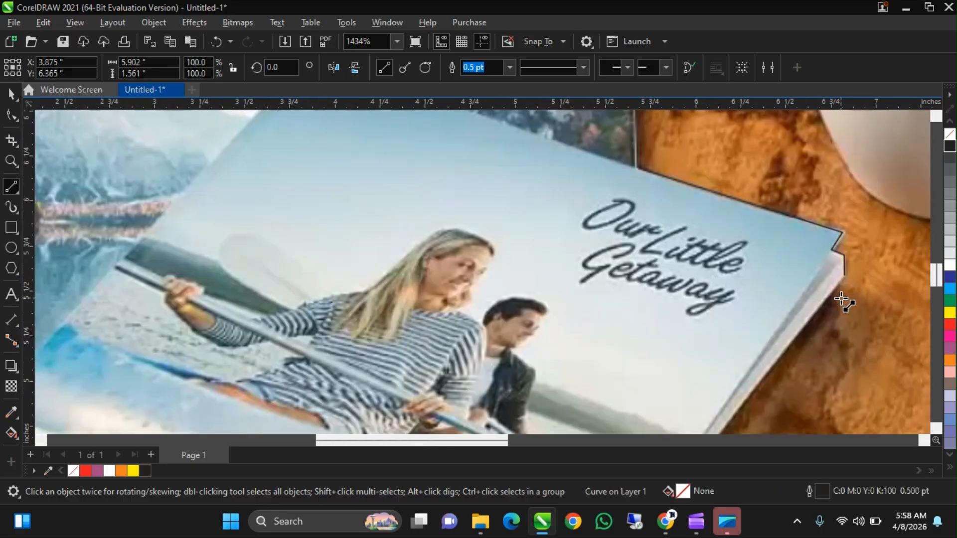
scroll(844, 263, "down", 1)
left_click(845, 270)
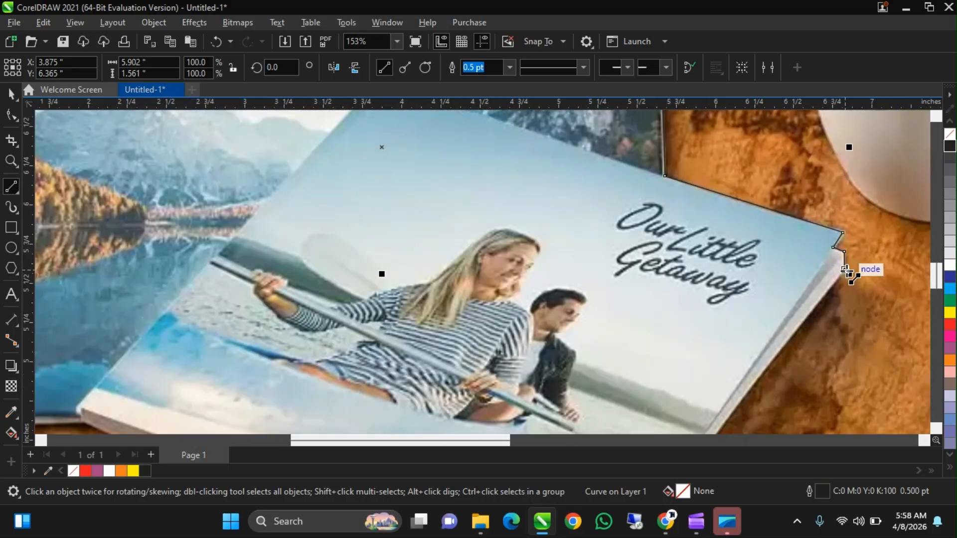
left_click_drag(739, 440, 720, 217)
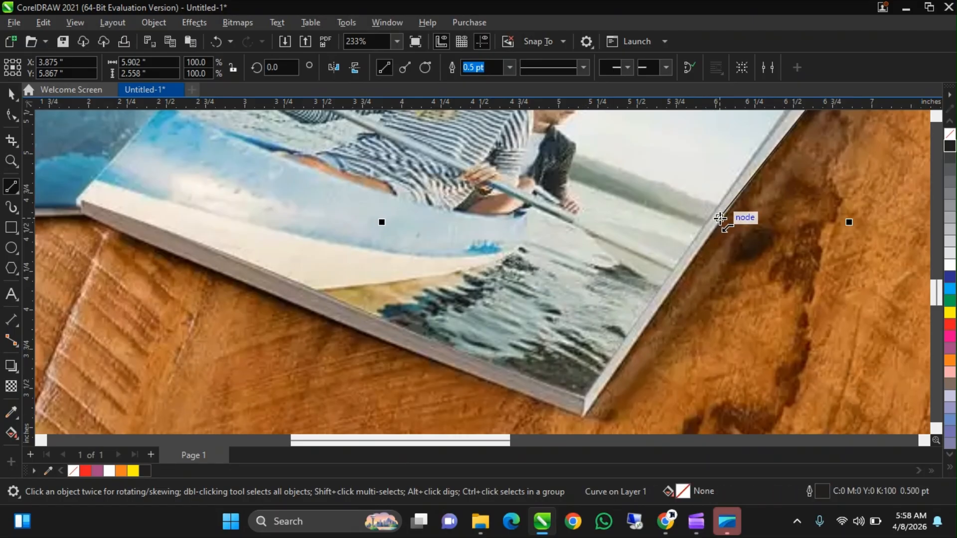
left_click_drag(720, 217, 582, 416)
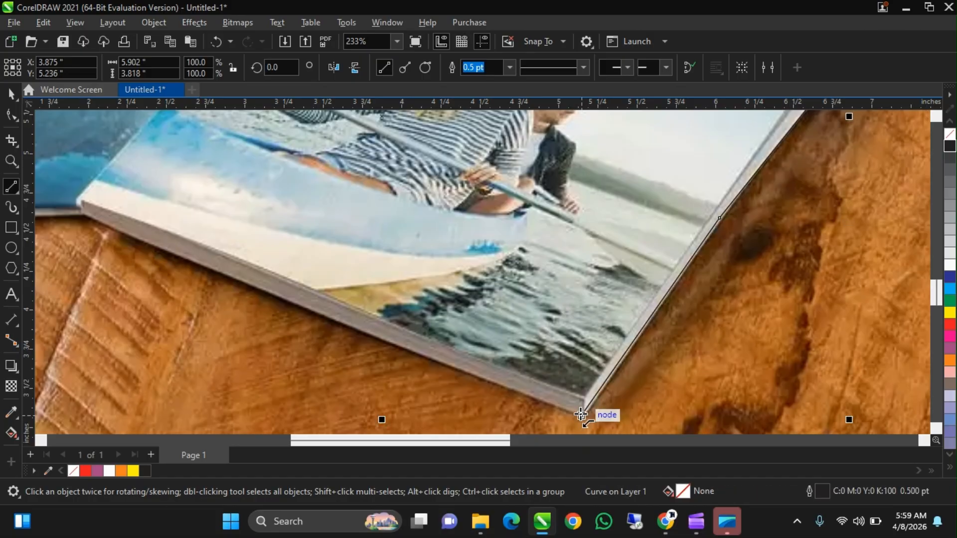
Extend the outline from the bottom corner along the front book's lower edge to just before it meets the rear book.
scroll(582, 414, "up", 3)
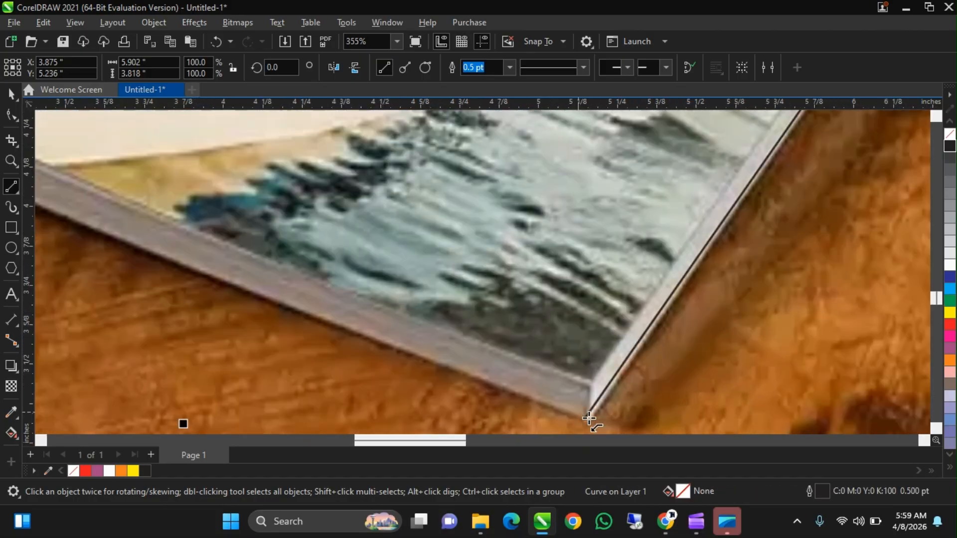
left_click_drag(592, 414, 299, 143)
scroll(721, 307, "down", 3)
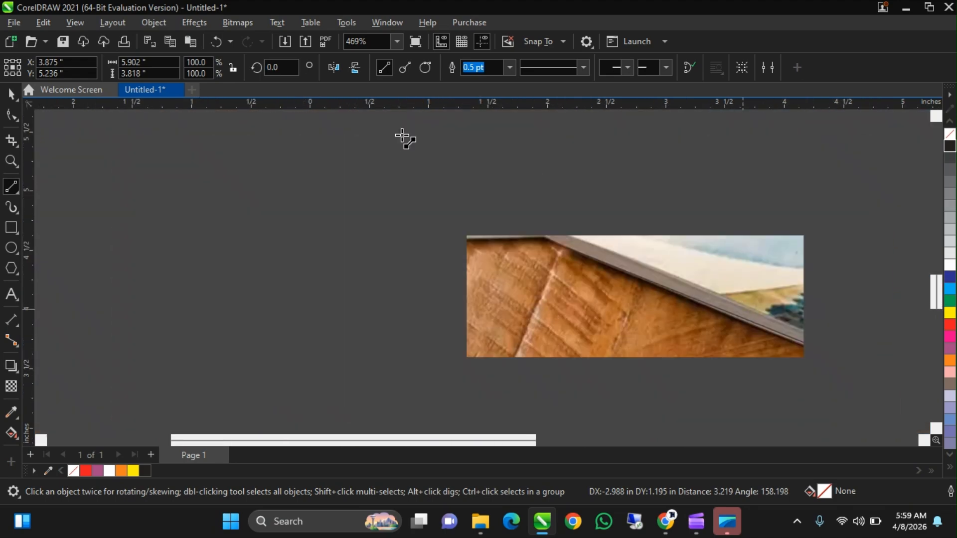
scroll(521, 214, "up", 5)
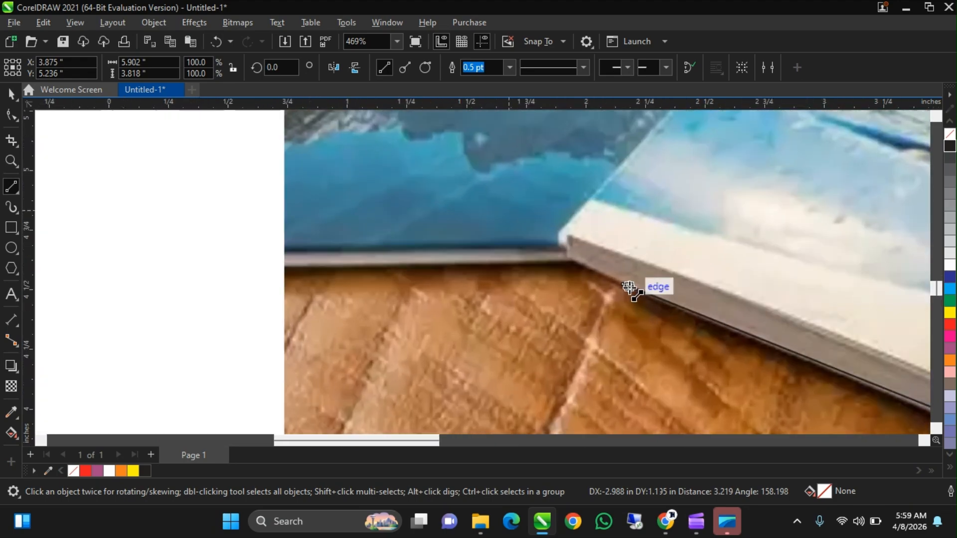
scroll(630, 289, "up", 3)
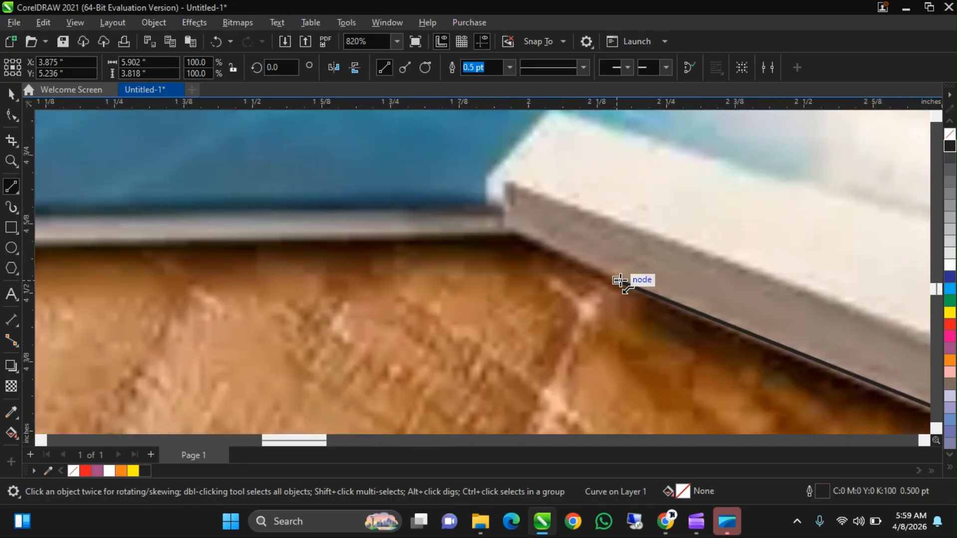
Continue the outline to where the two books meet and along the rear book's bottom edge to the photo's left edge.
left_click_drag(621, 280, 133, 237)
scroll(519, 235, "down", 3)
scroll(530, 375, "down", 7)
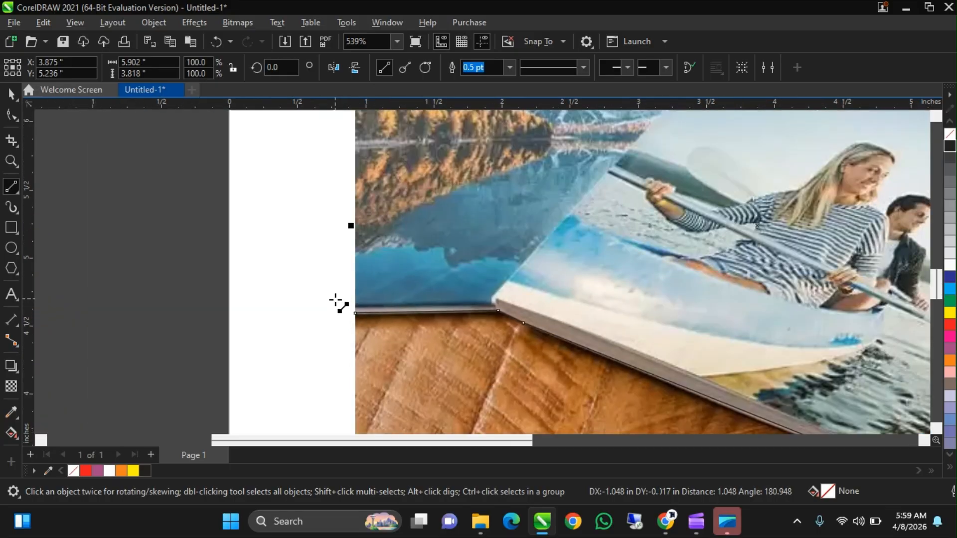
Close the outline with a vertical segment about 2.5 inches long up the rear book's left edge to the starting node, and switch to the Pick tool.
scroll(363, 315, "down", 2)
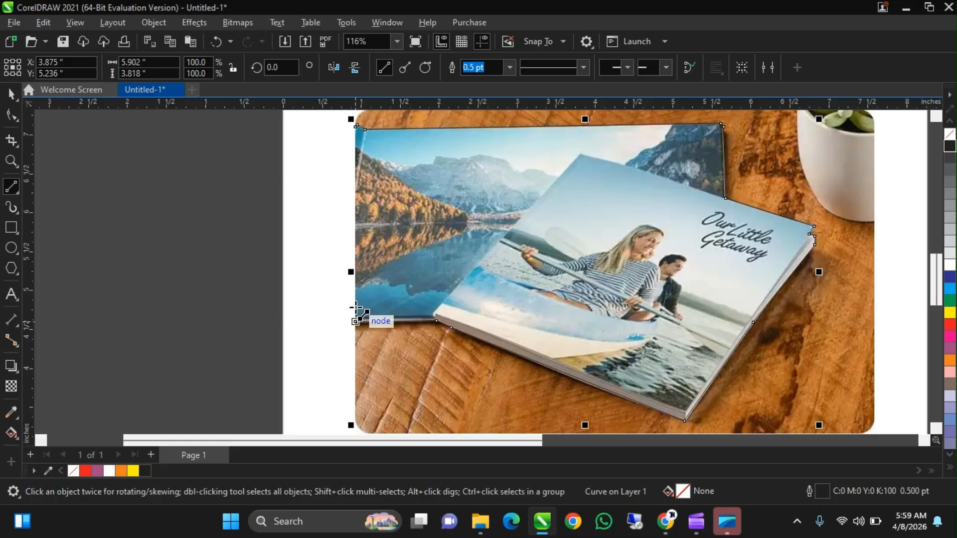
left_click_drag(356, 320, 355, 127)
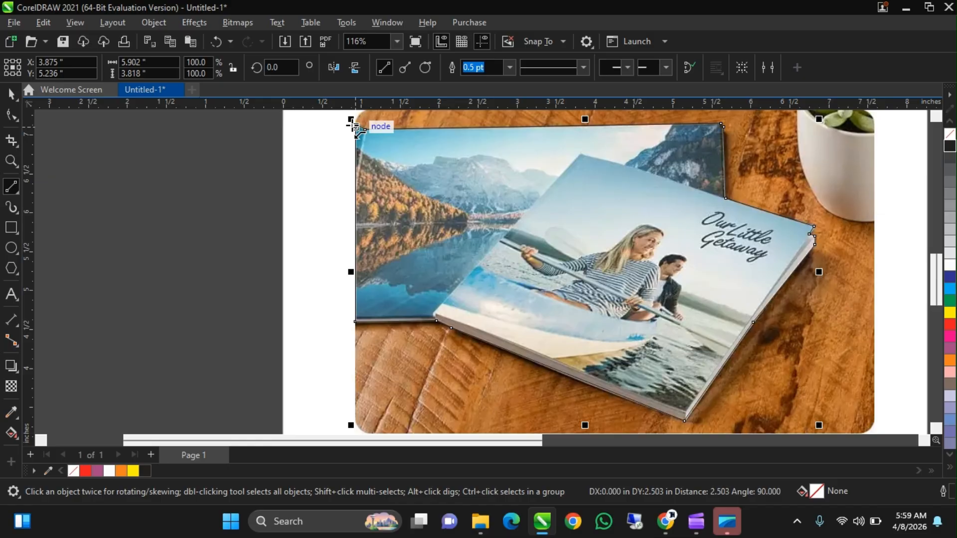
left_click_drag(355, 126, 354, 122)
scroll(434, 219, "down", 1)
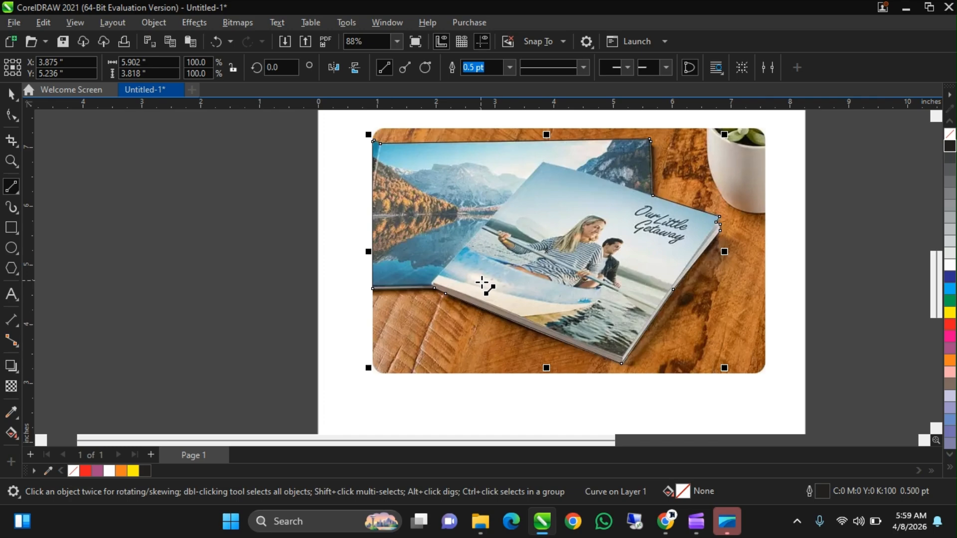
scroll(508, 288, "down", 3)
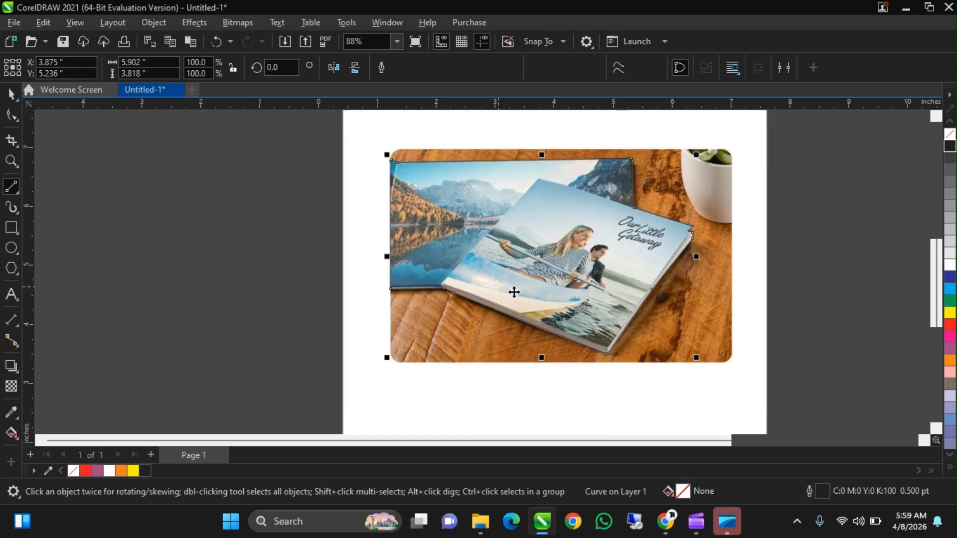
key("space")
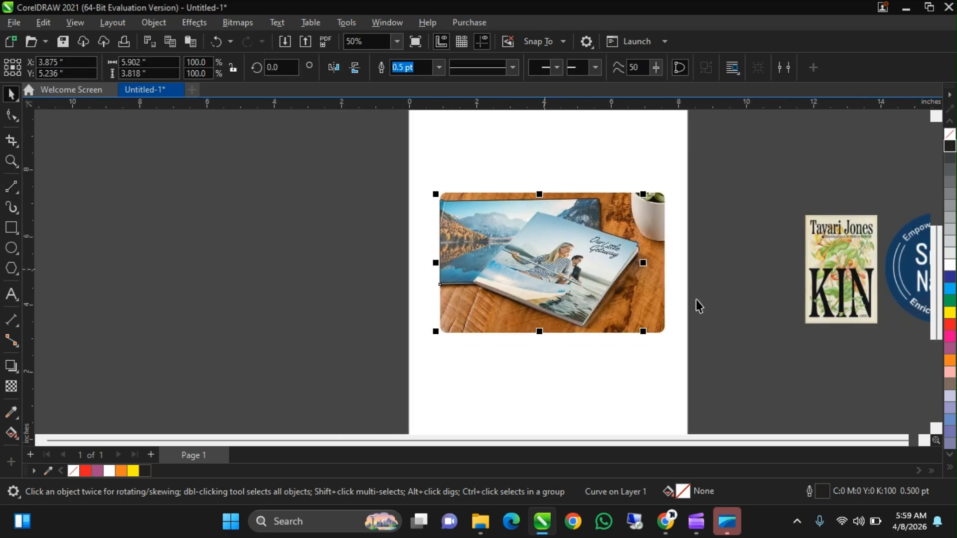
Move the closed outline off the photo to inspect its shape, and undo each move.
left_click_drag(551, 235, 187, 242)
scroll(215, 249, "up", 1)
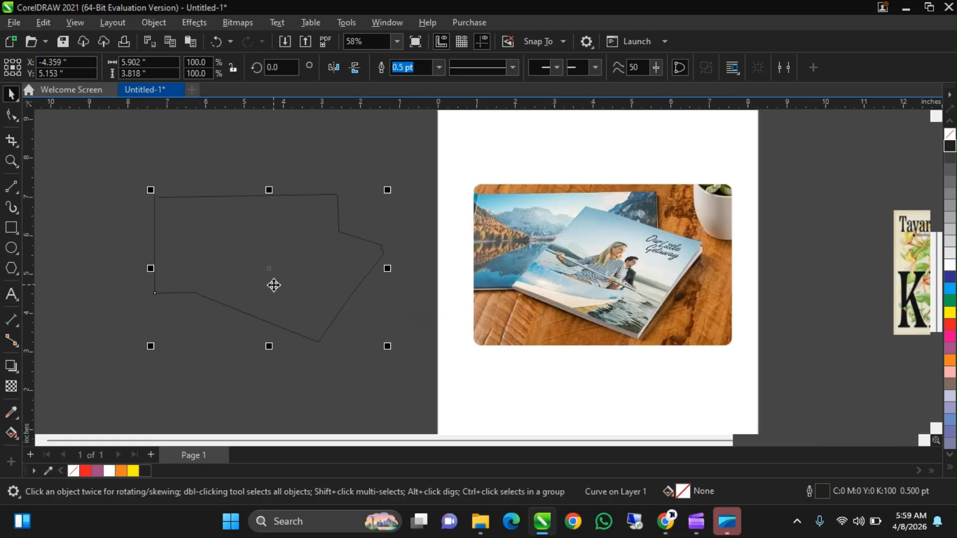
key("ctrl+z")
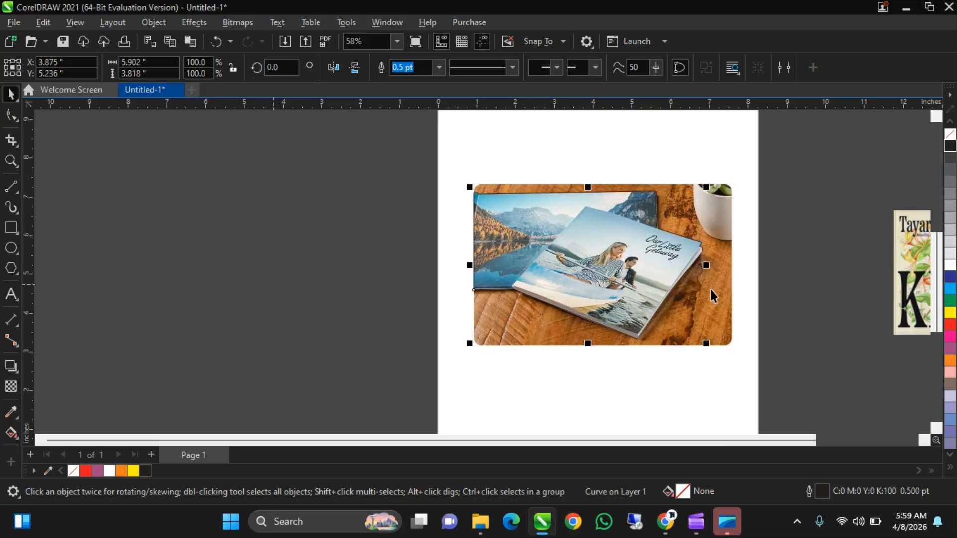
scroll(717, 252, "up", 5)
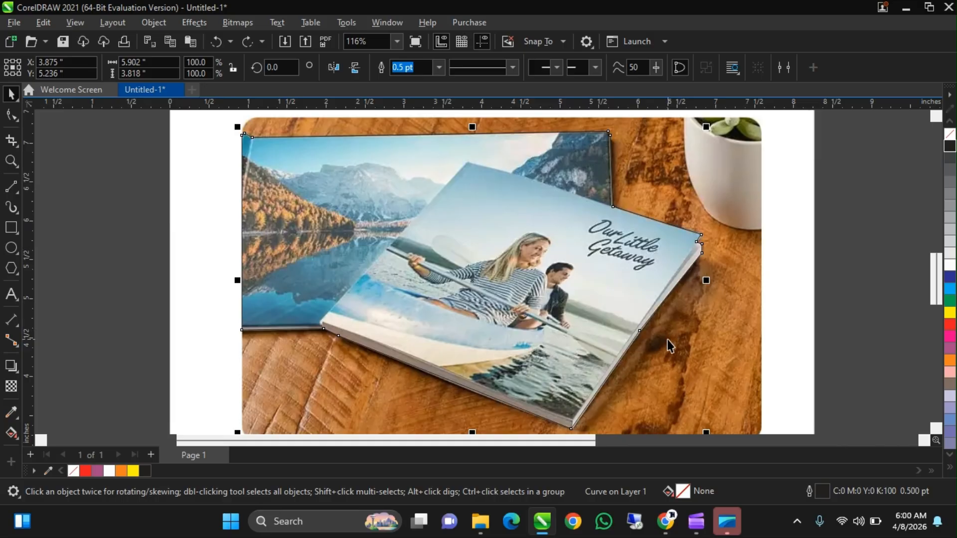
scroll(651, 331, "down", 2)
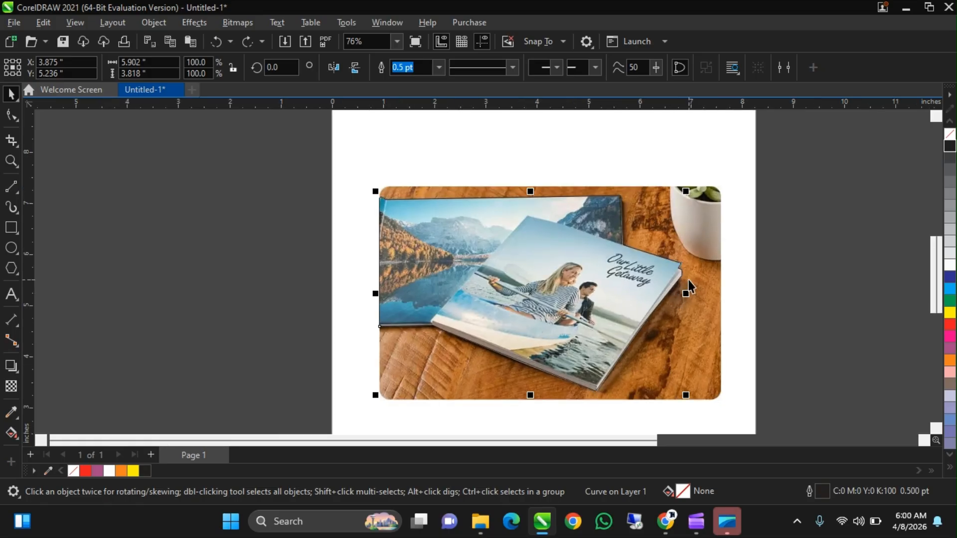
scroll(684, 273, "up", 1)
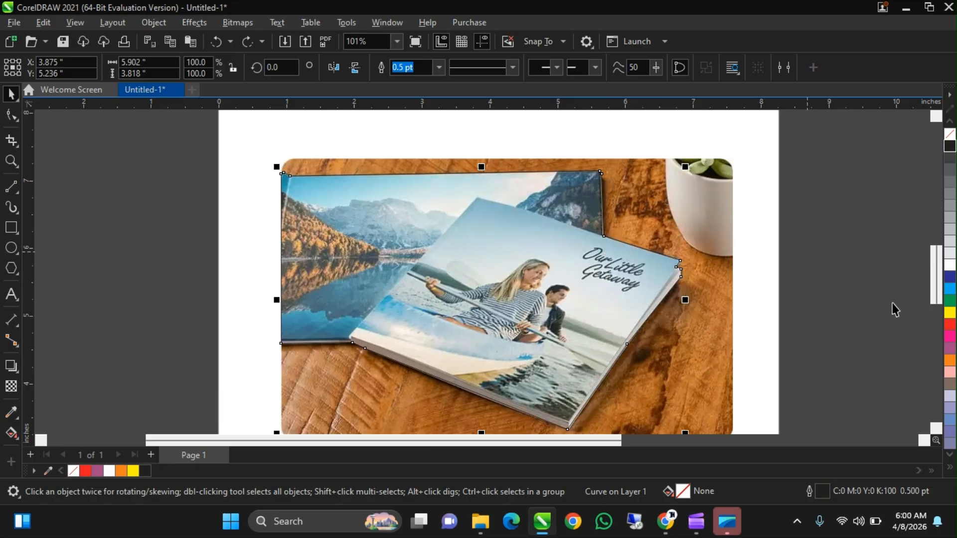
scroll(416, 219, "down", 1)
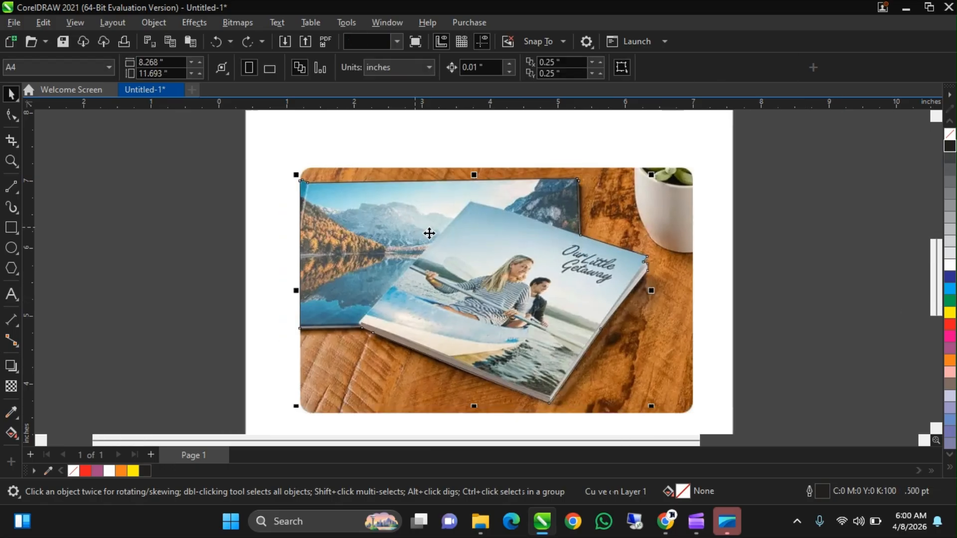
left_click_drag(442, 241, 192, 232)
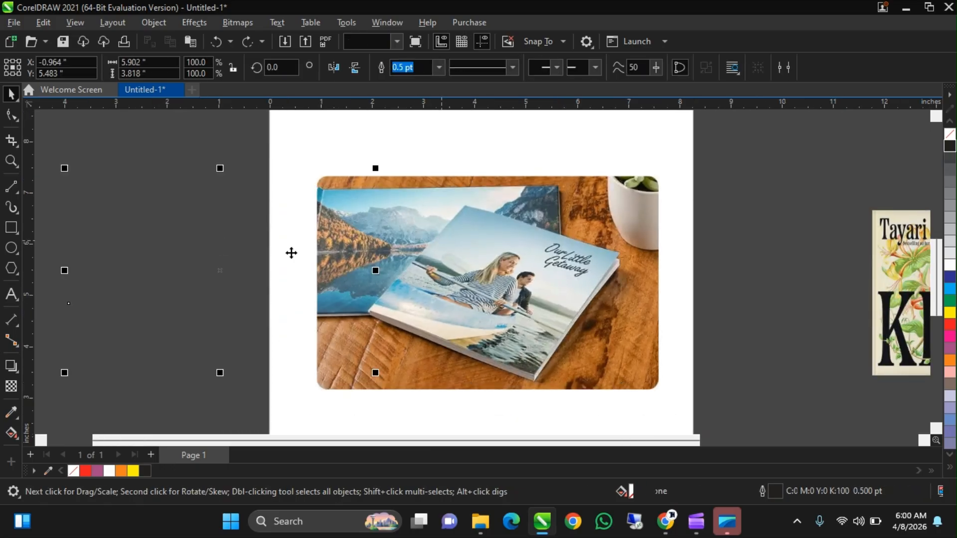
key("ctrl+z")
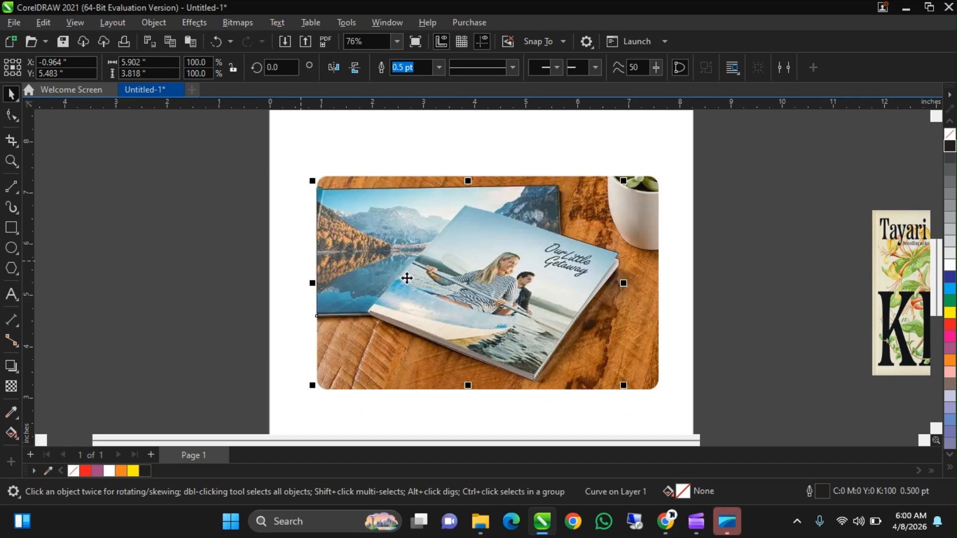
Select the photo together with the books' outline, apply Intersect, and clear the selection.
left_click(638, 225, "shift")
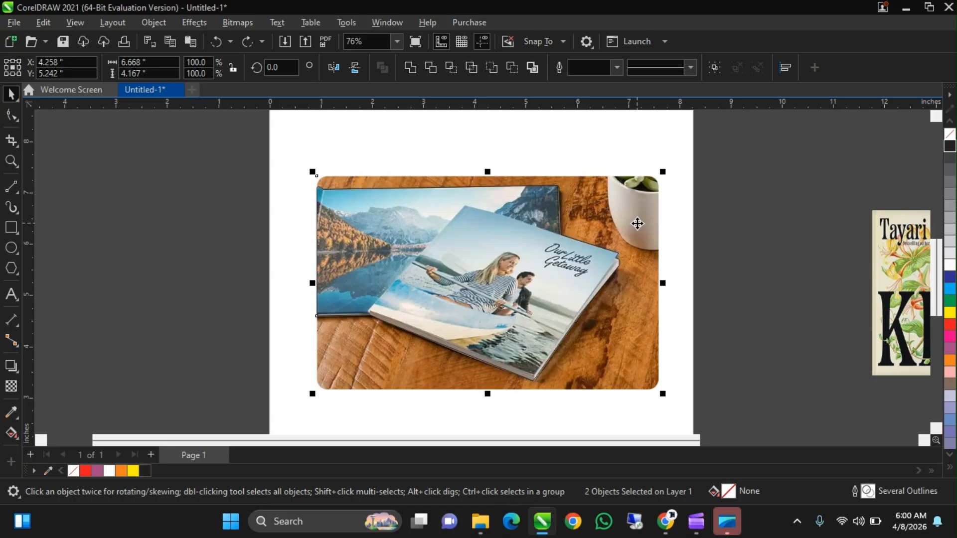
left_click(451, 68)
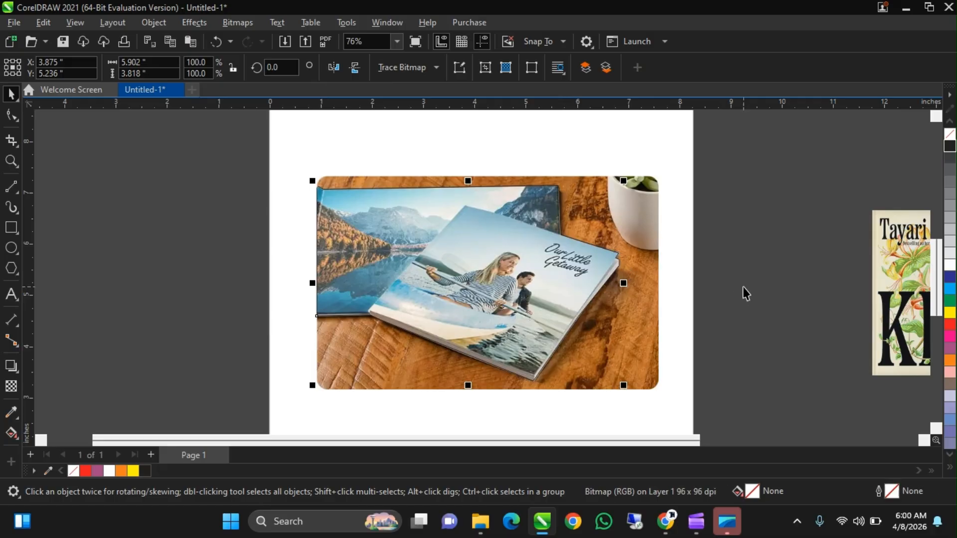
scroll(574, 309, "down", 2)
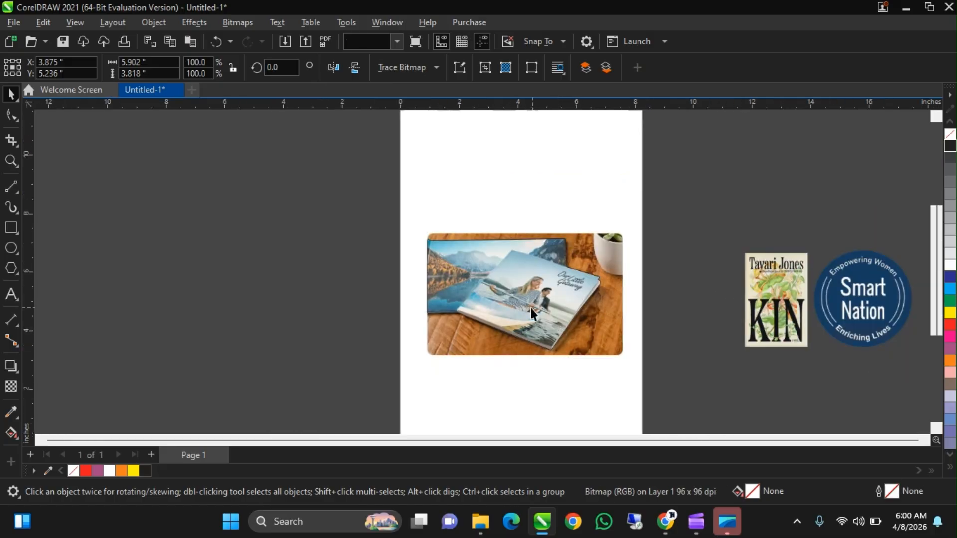
key("Escape")
Move the traced outline up and to the right off the photo, and move the cut-out books out beside the page.
left_click_drag(531, 308, 715, 214)
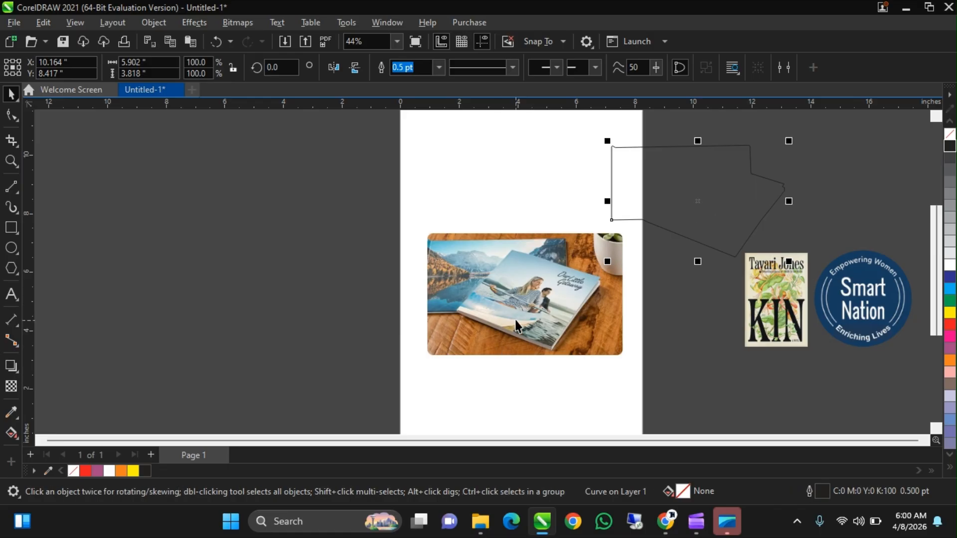
left_click_drag(517, 327, 729, 366)
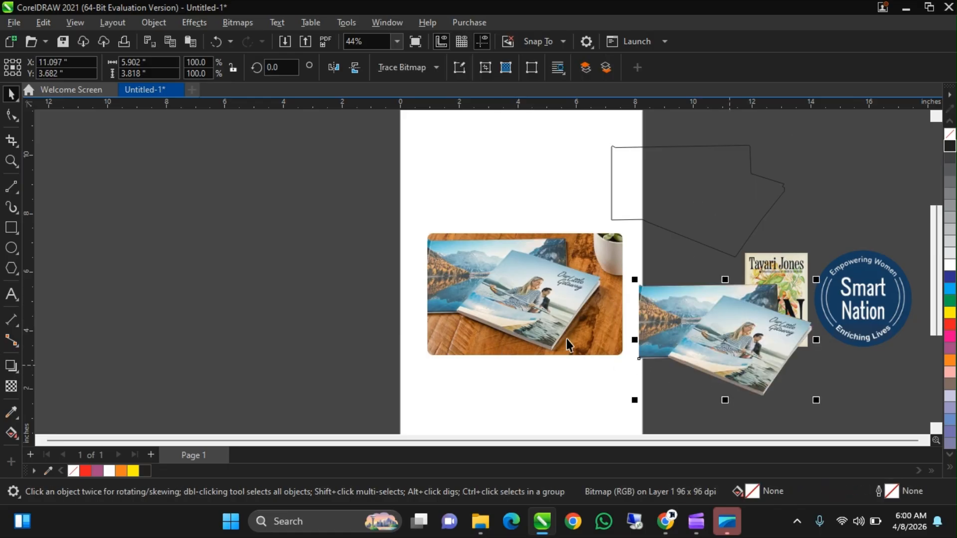
Move the original photo off the page to the left and delete it.
left_click_drag(566, 339, 319, 294)
scroll(389, 329, "down", 2)
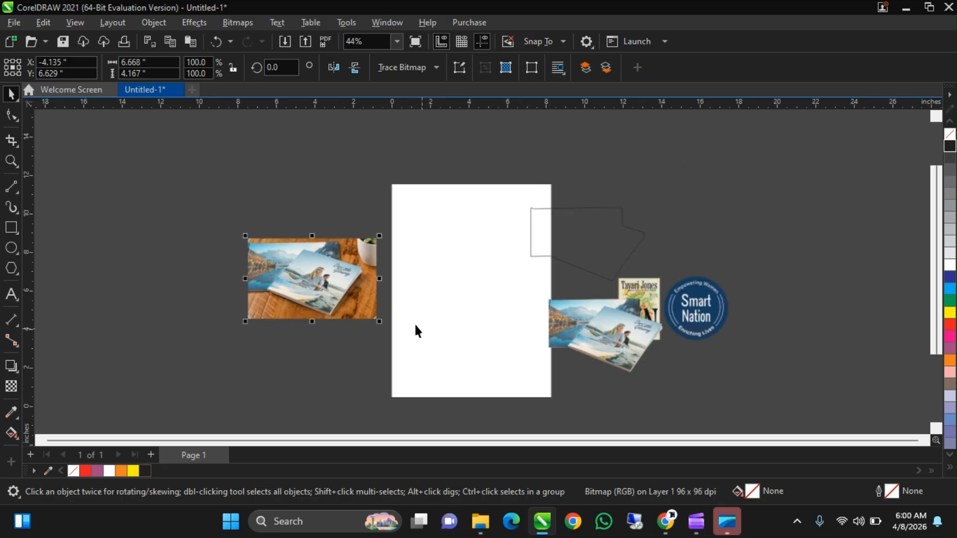
key("Delete")
Delete the leftover traced outline and move the cut-out travel books onto the middle of the page.
left_click(572, 208)
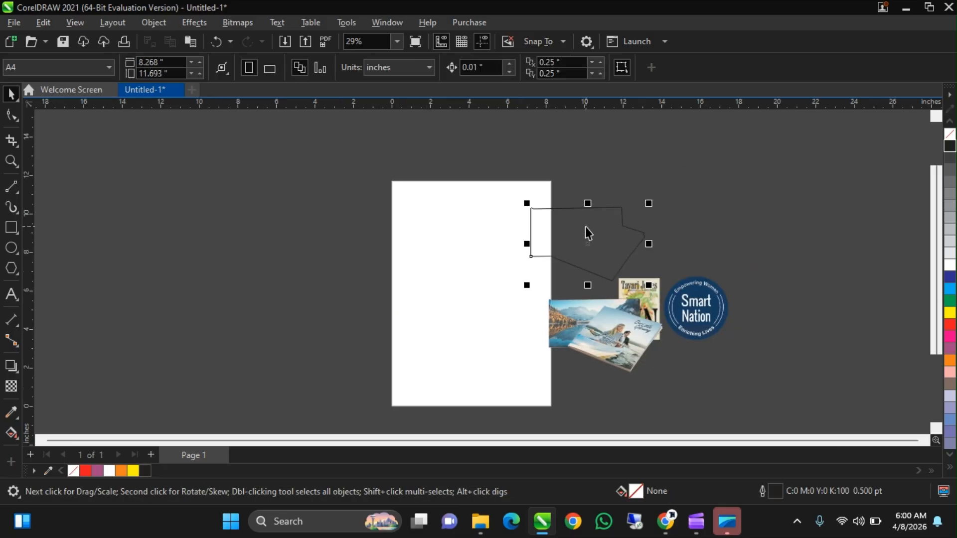
key("Delete")
left_click_drag(606, 352, 473, 306)
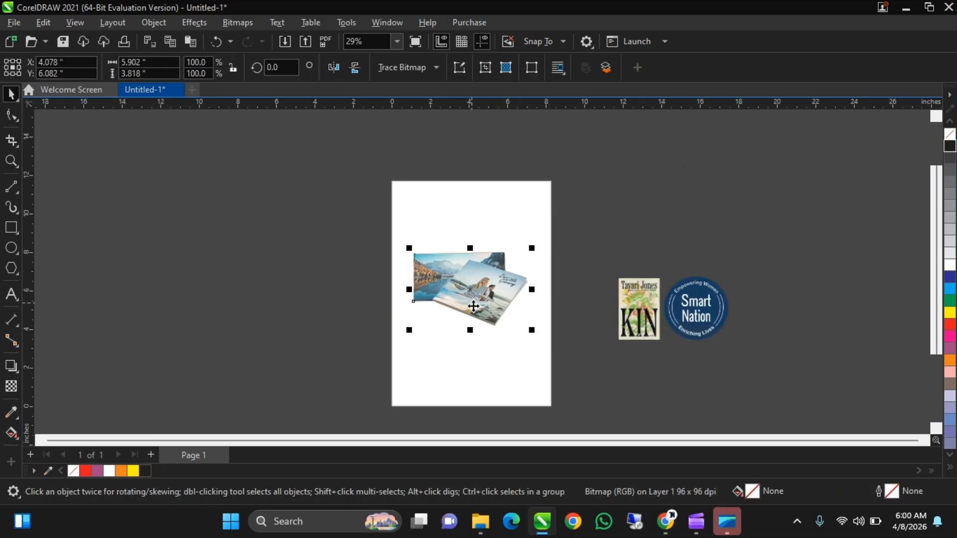
Enlarge the cut-out travel books proportionally to about 108.7%, roughly 6.4 by 4.15 inches.
scroll(473, 305, "up", 2)
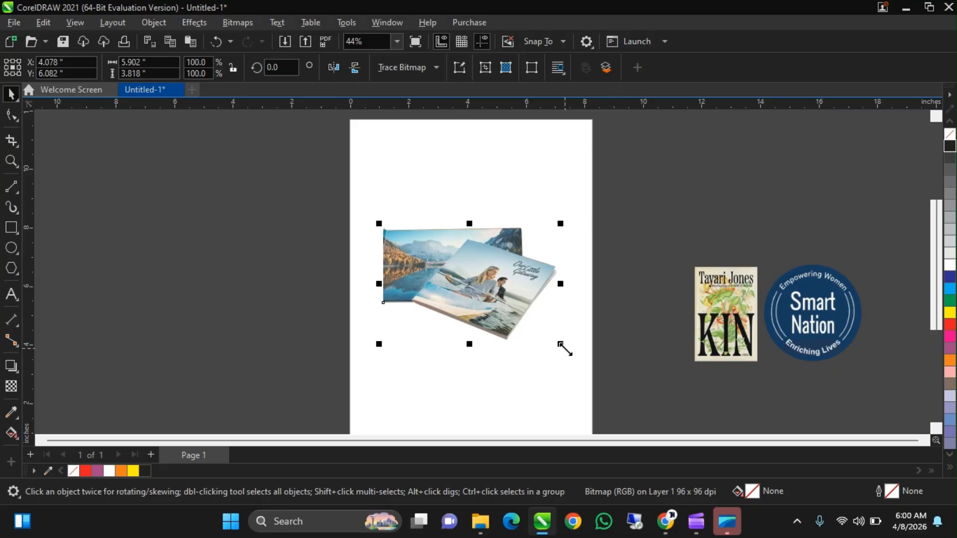
left_click_drag(562, 345, 577, 387)
scroll(491, 254, "down", 1)
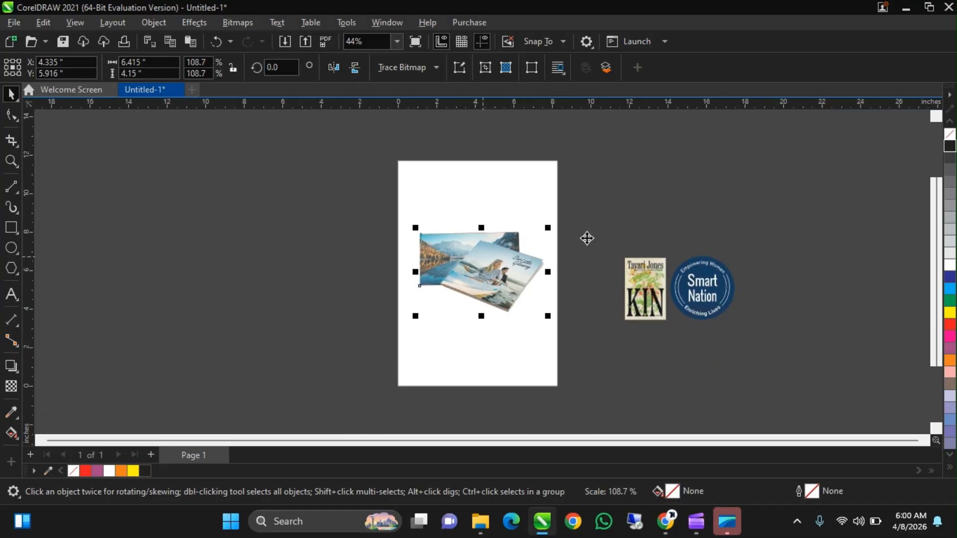
Move the enlarged cut-out books off the page, above the KIN book and Smart Nation badge, and inspect the three cut-outs.
left_click_drag(587, 238, 669, 205)
scroll(670, 206, "up", 3)
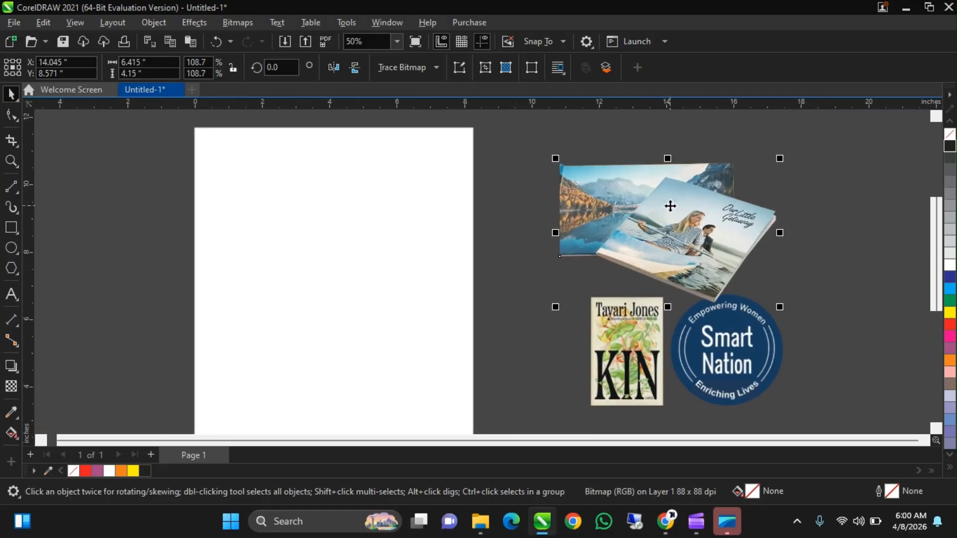
scroll(669, 205, "down", 1)
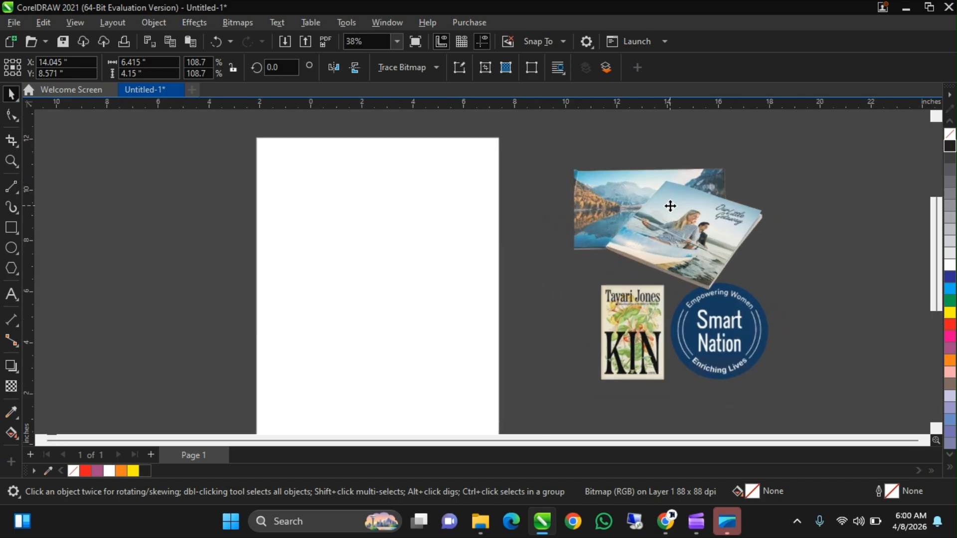
scroll(670, 206, "up", 4)
scroll(670, 206, "down", 2)
scroll(670, 206, "down", 1)
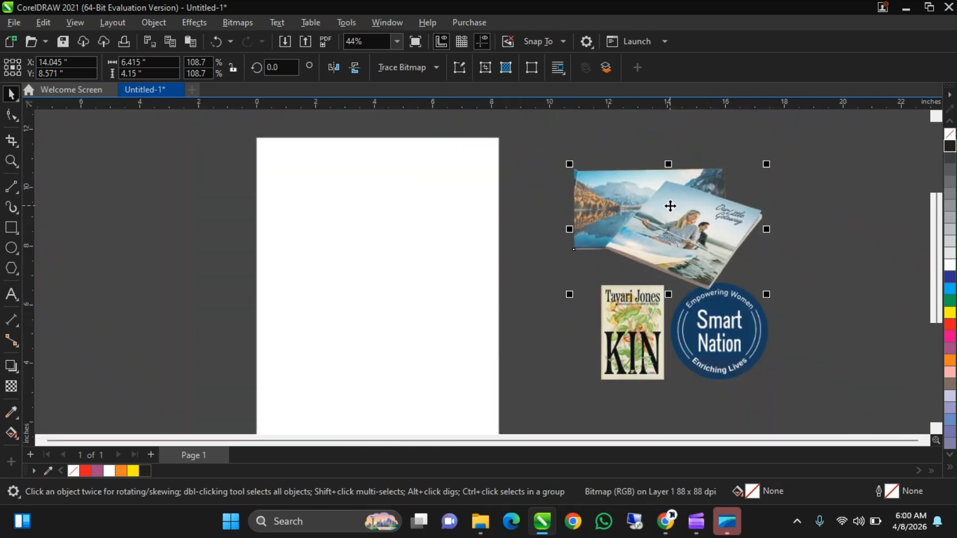
Place the cut-out books on the page, centred at about X 4.19 and Y 6.92 inches, and leave them selected.
left_click_drag(670, 206, 382, 254)
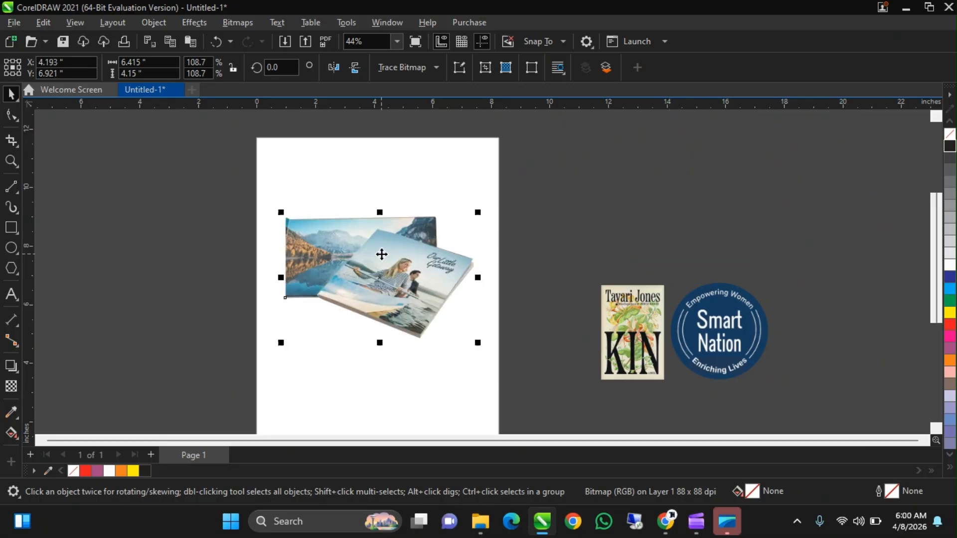
scroll(405, 273, "down", 5)
scroll(405, 273, "up", 2)
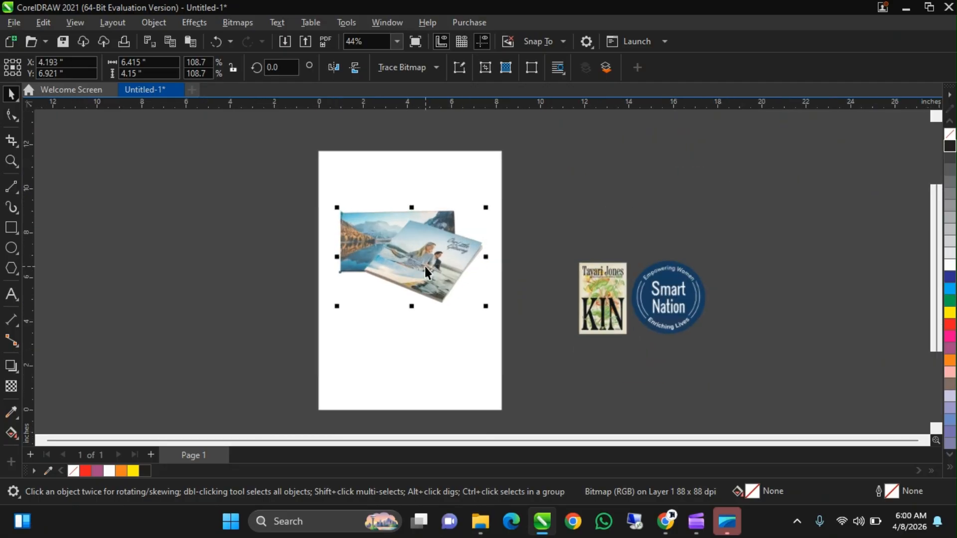
left_click(469, 280)
scroll(469, 279, "down", 1)
scroll(423, 254, "up", 2)
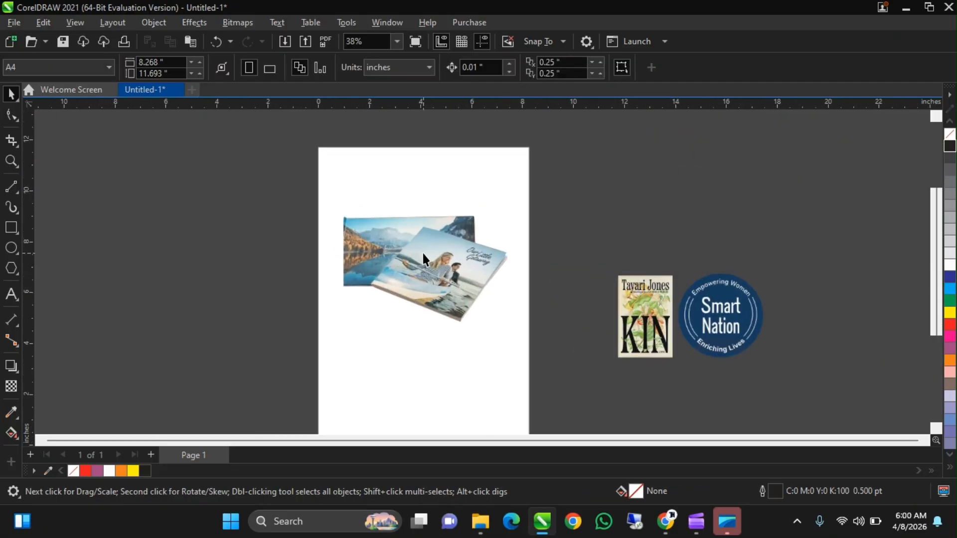
left_click(423, 254)
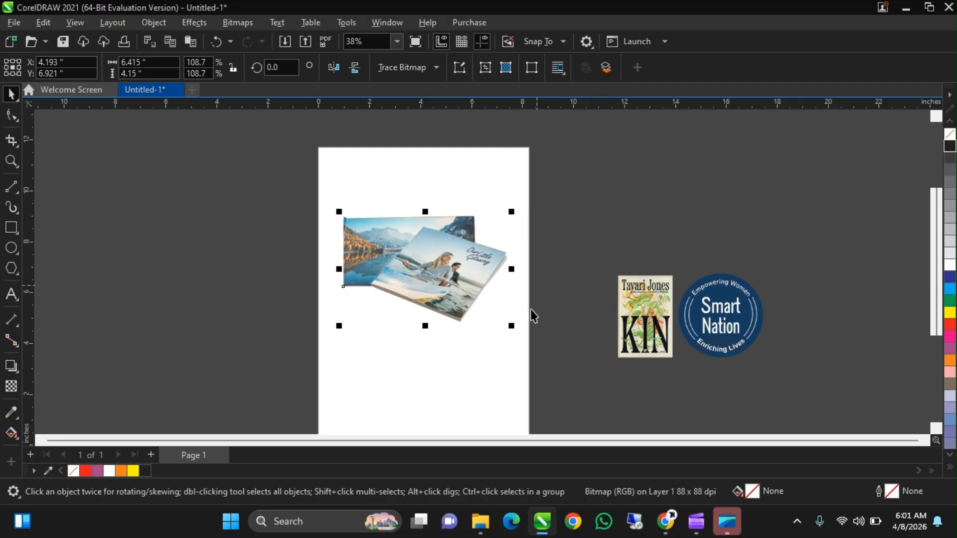
scroll(481, 284, "up", 1)
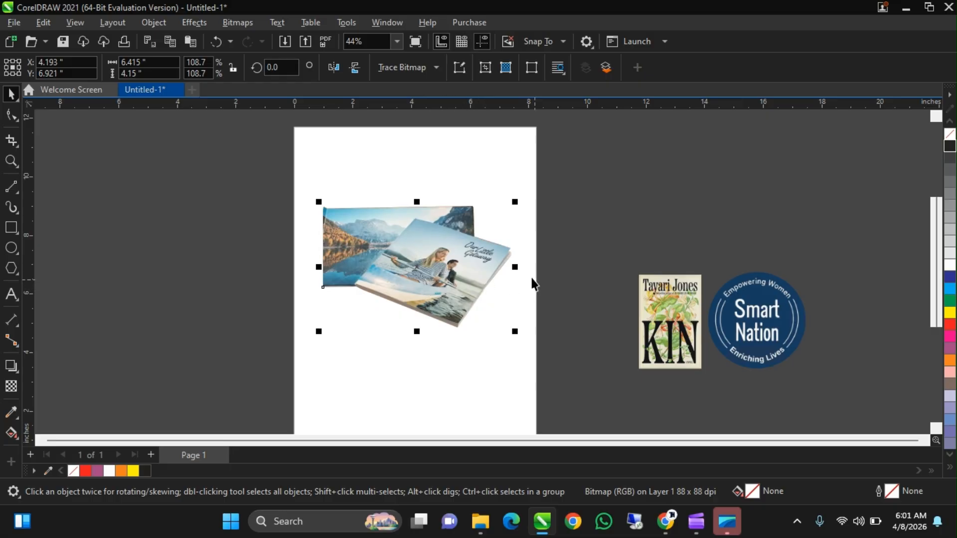
scroll(404, 248, "up", 1)
scroll(404, 247, "down", 1)
scroll(403, 248, "up", 1)
scroll(421, 252, "down", 2)
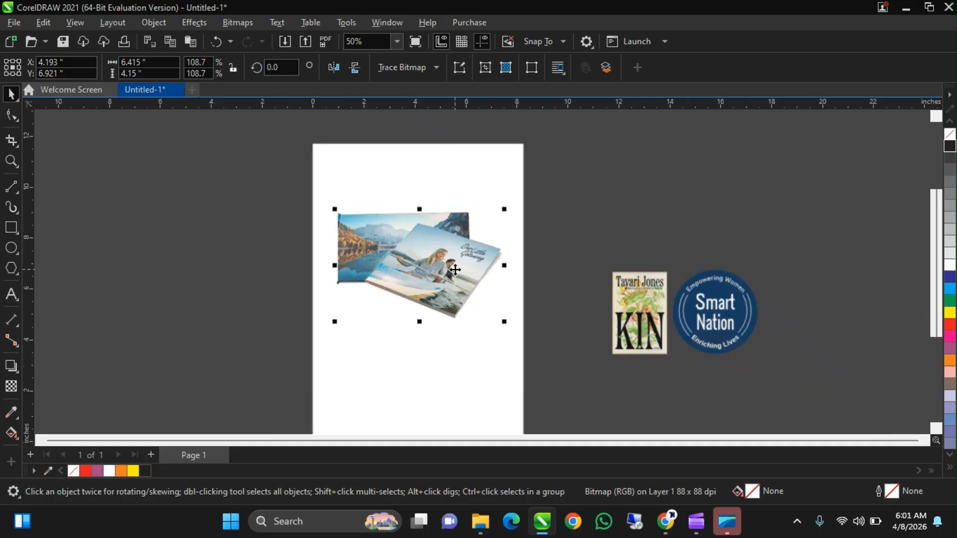